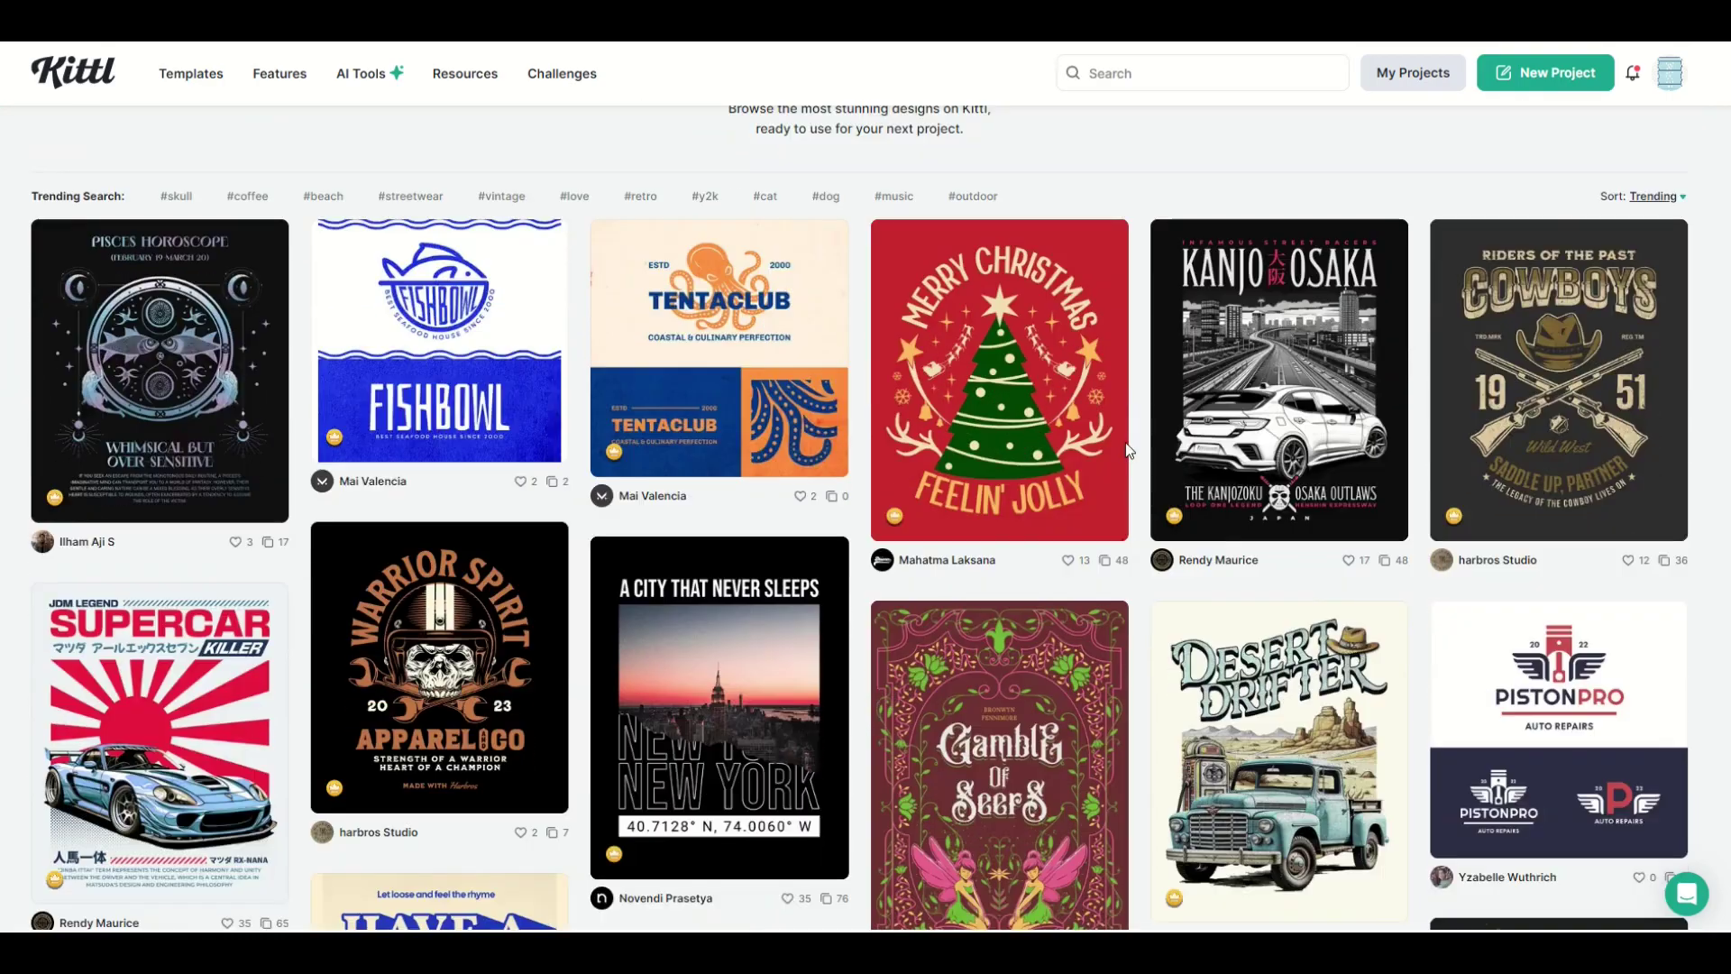
- Create a new project on the portrait Merch by Amazon T-Shirt artboard and show the Photos library
scroll(1128, 451, "down", 8)
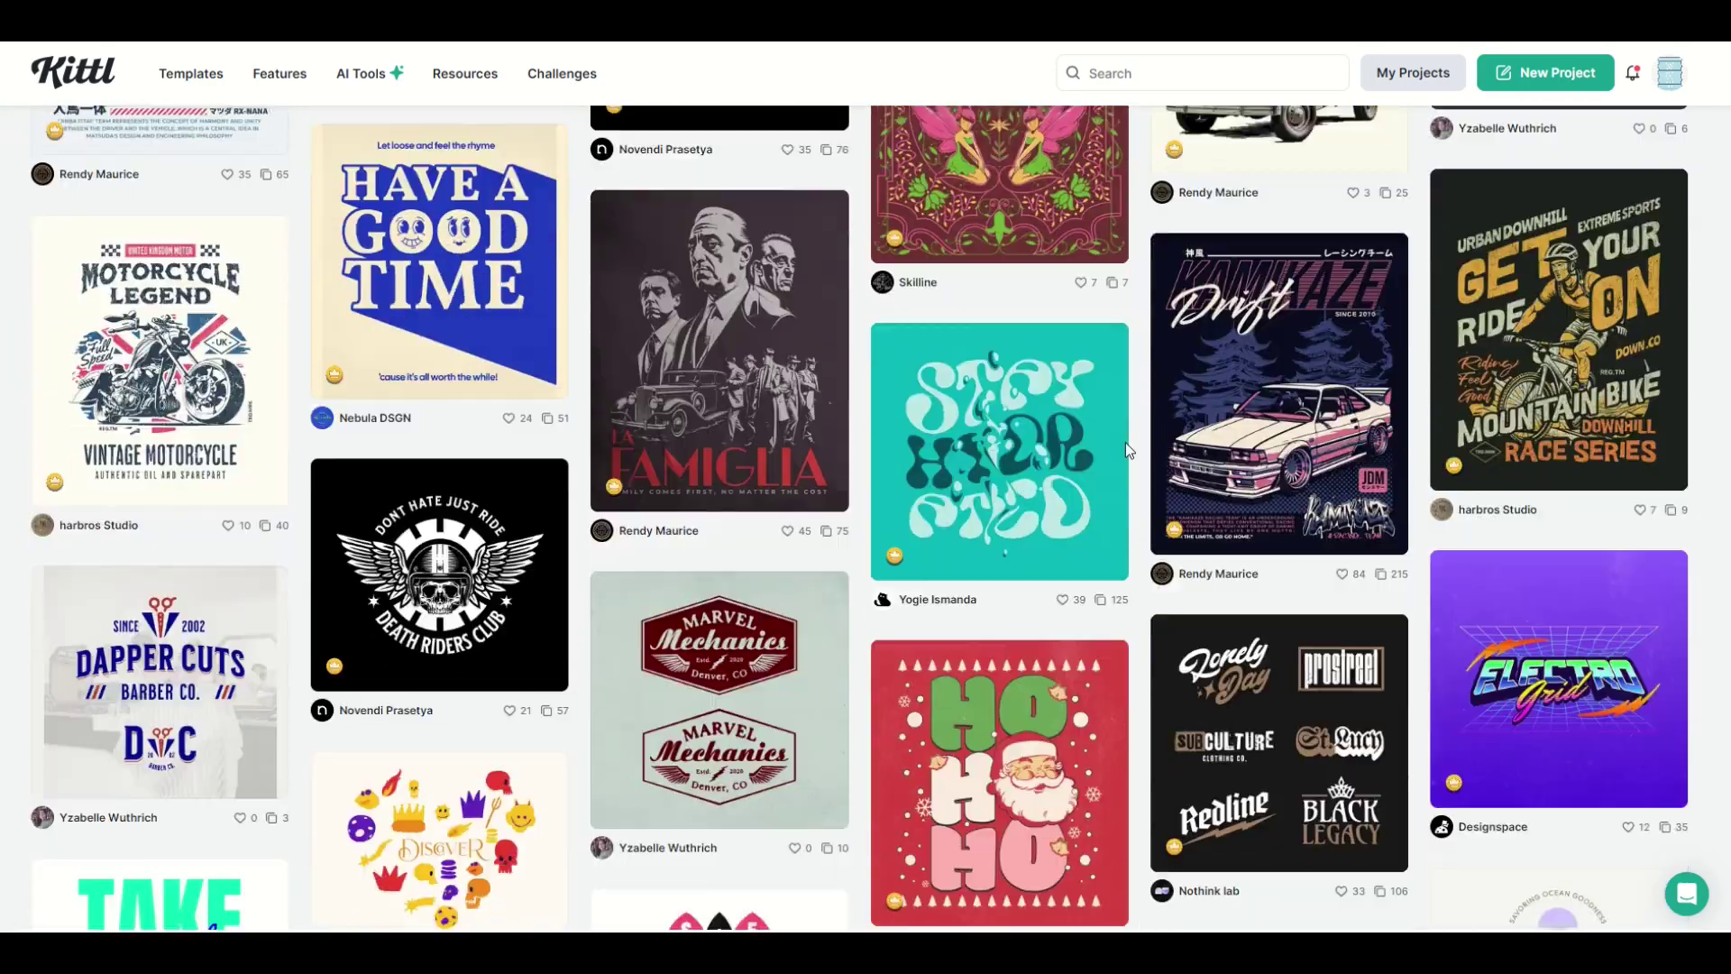
scroll(1129, 451, "down", 2)
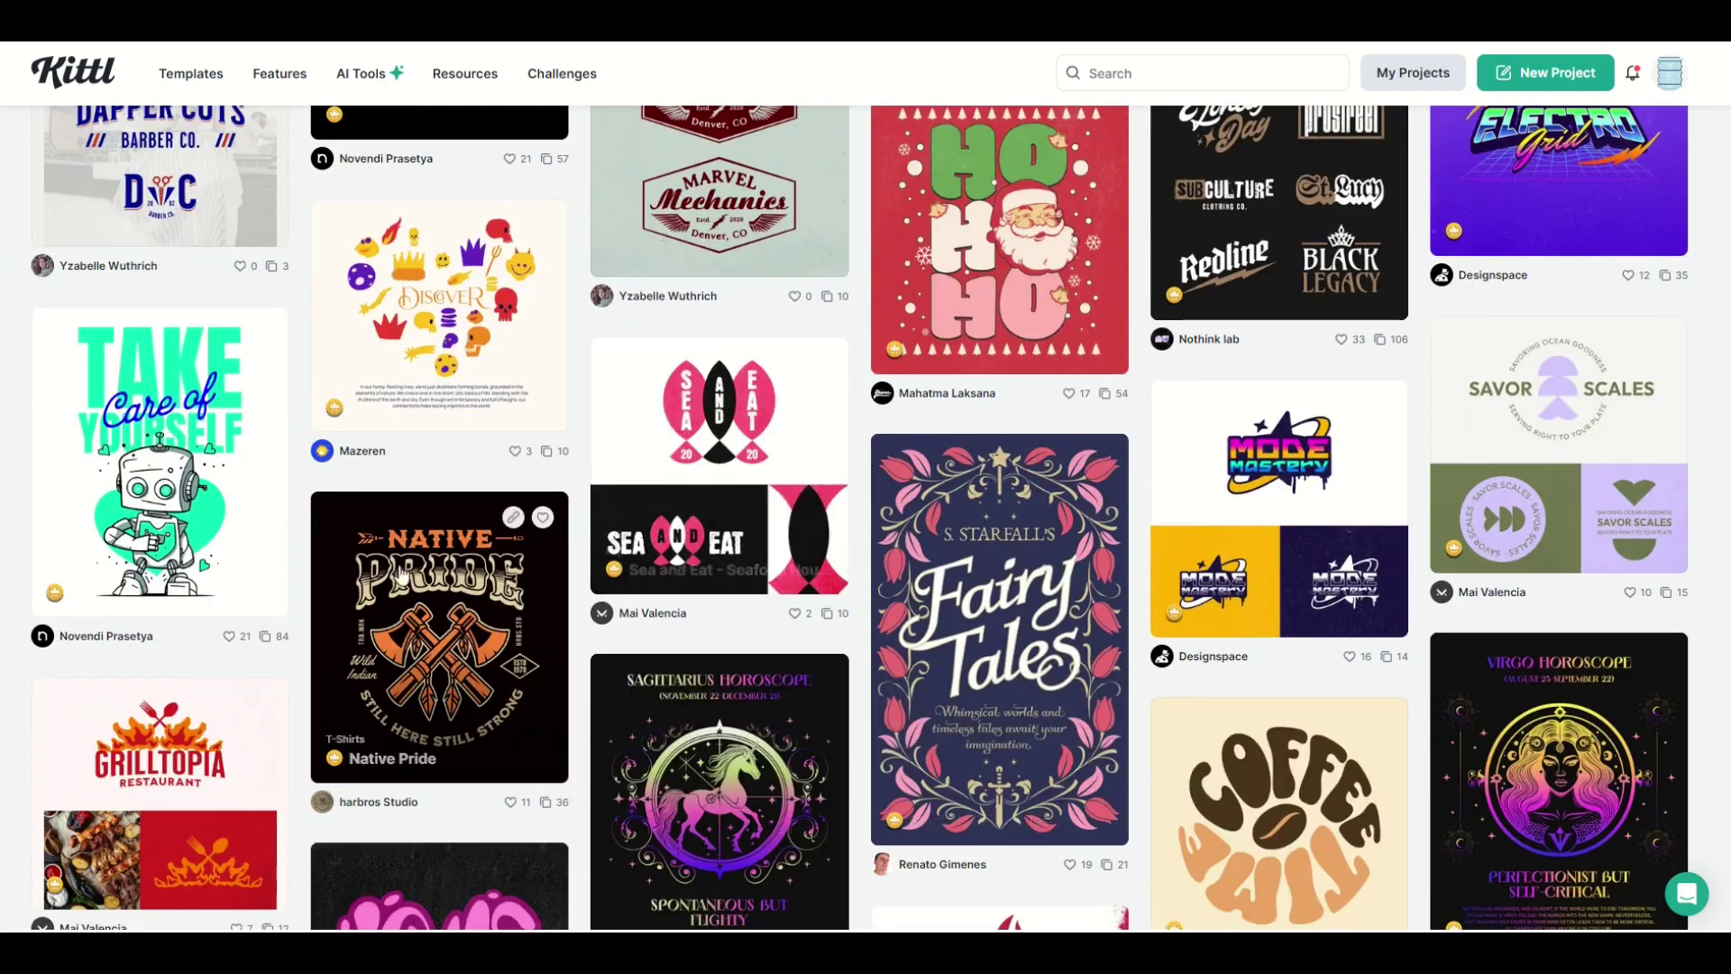
scroll(1149, 455, "down", 7)
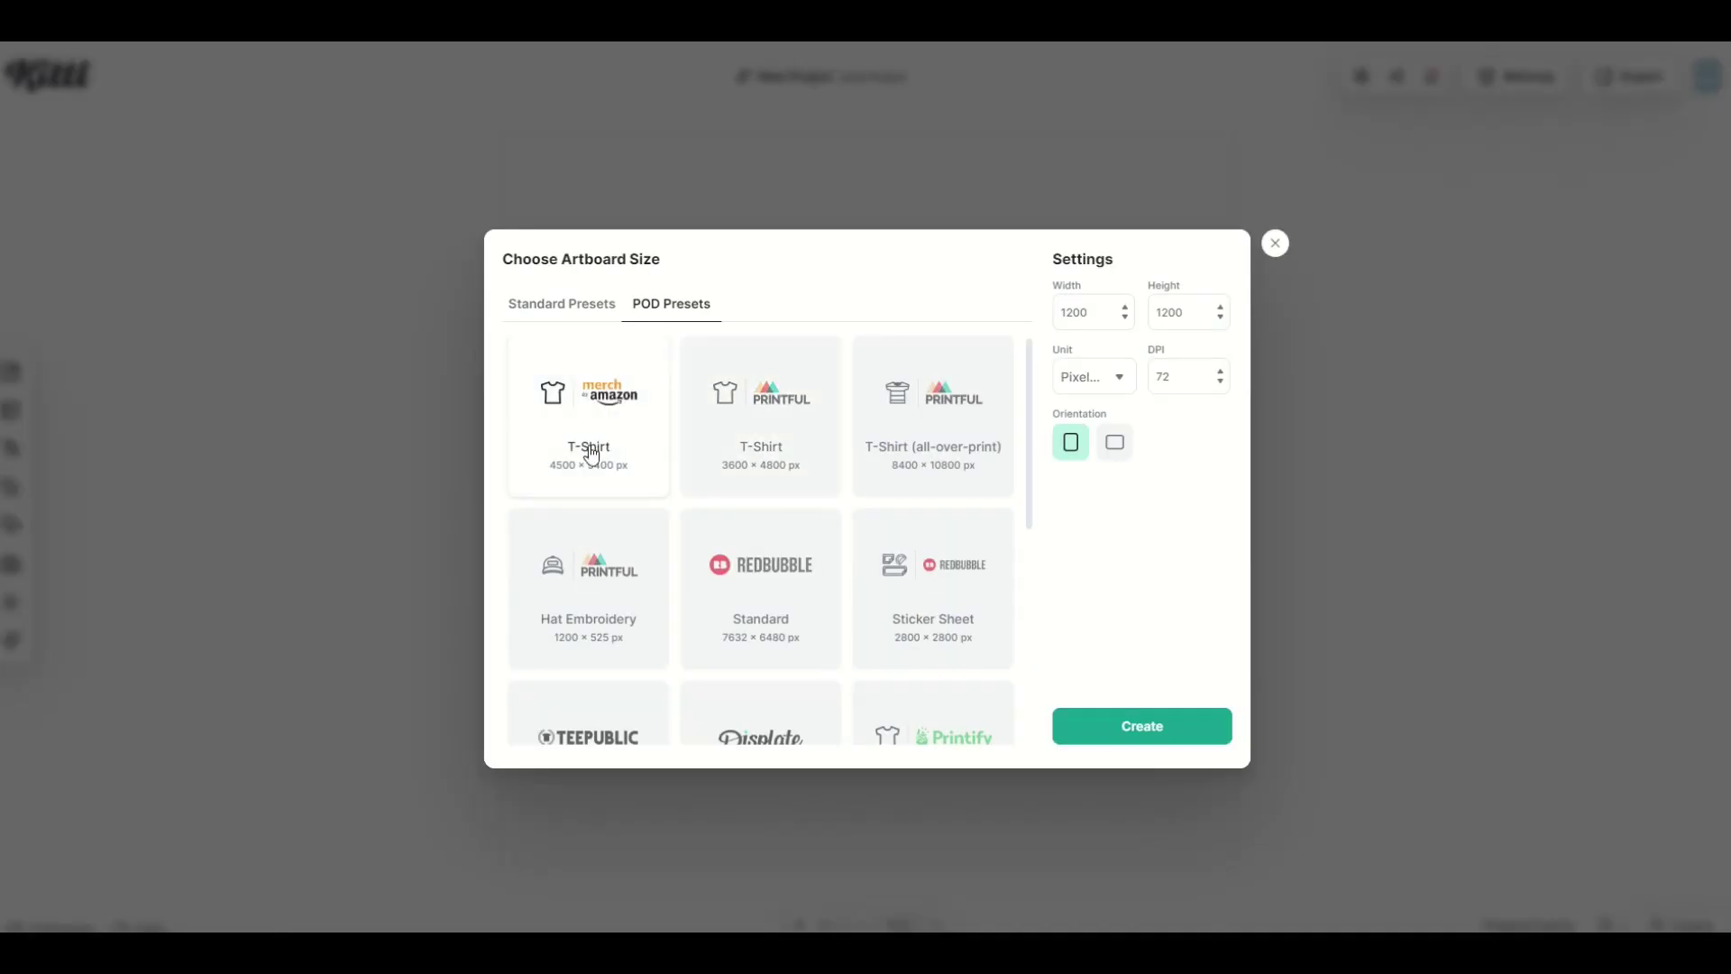
left_click(591, 453)
left_click(1109, 726)
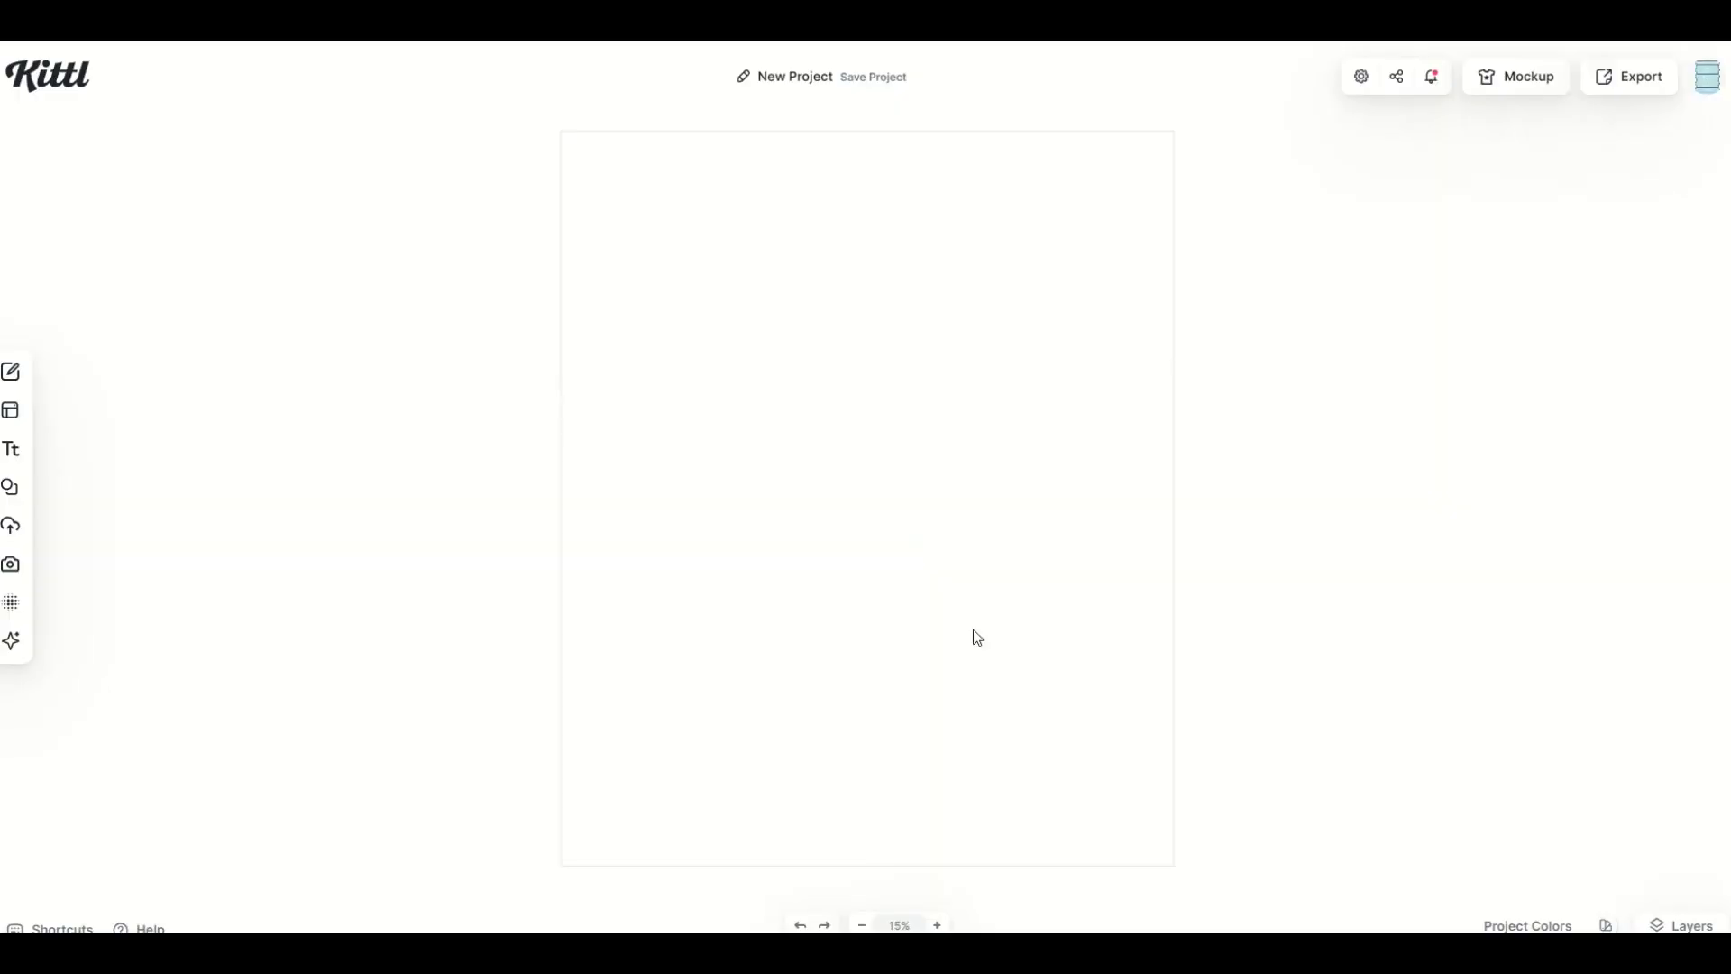
mouse_move(13, 551)
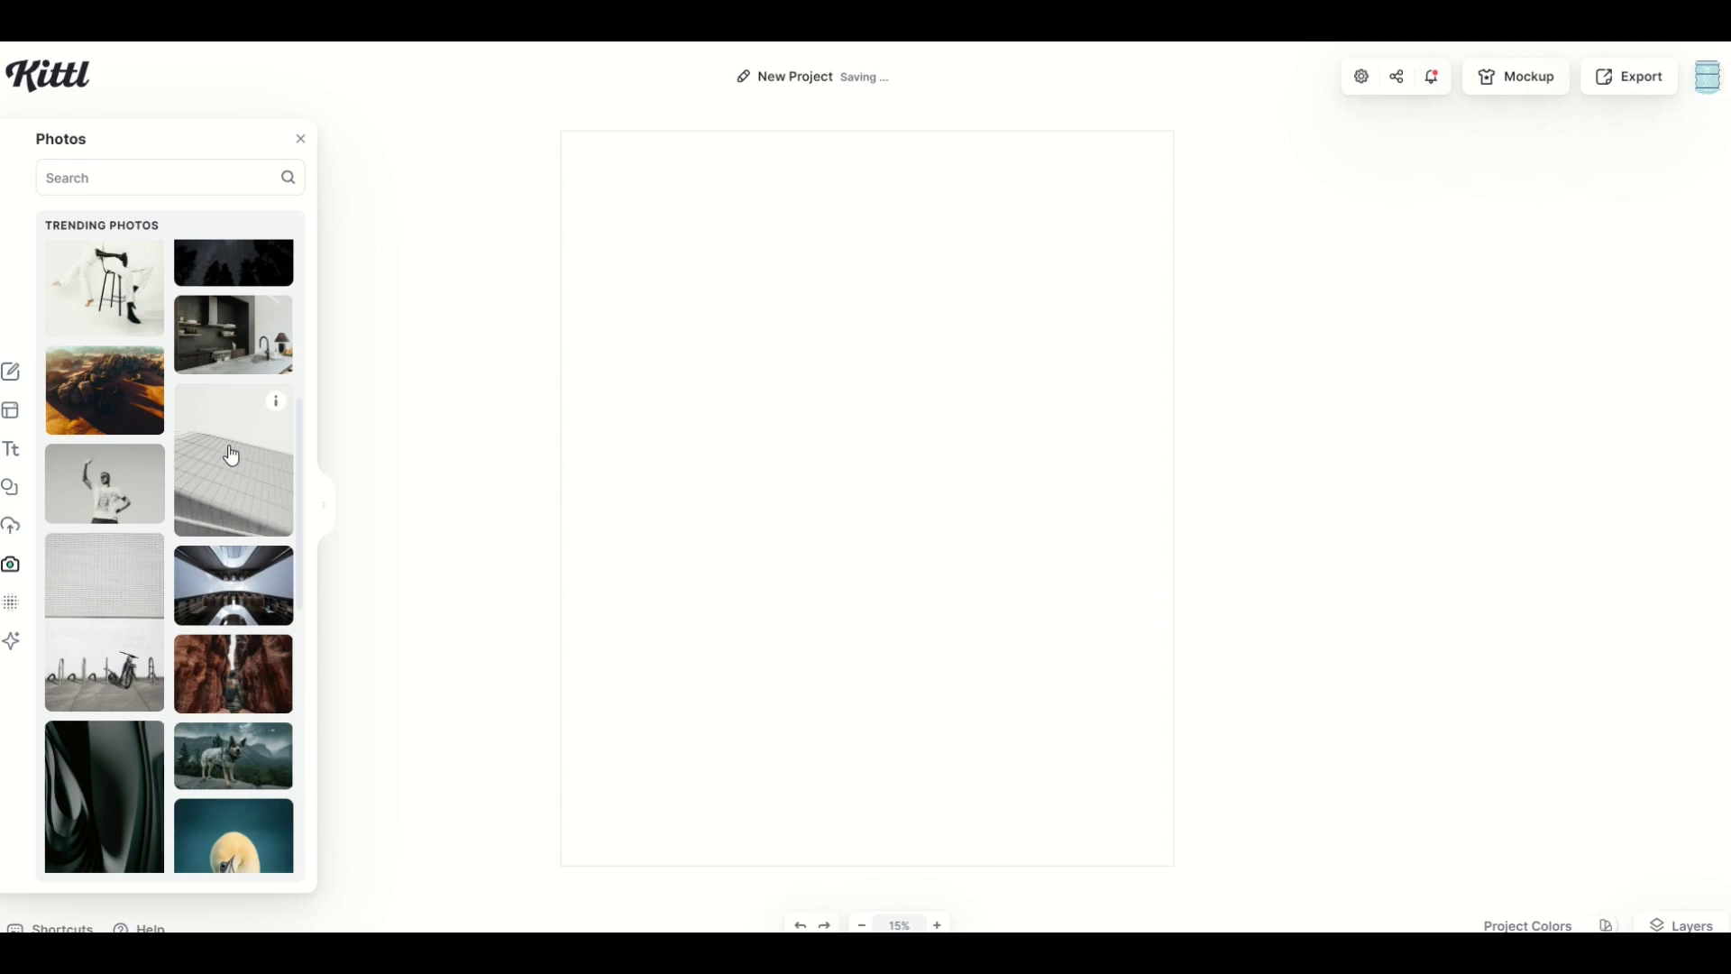
- Search the photo library for 'DOG' and show the details of the white Samoyed on pink
left_click(750, 597)
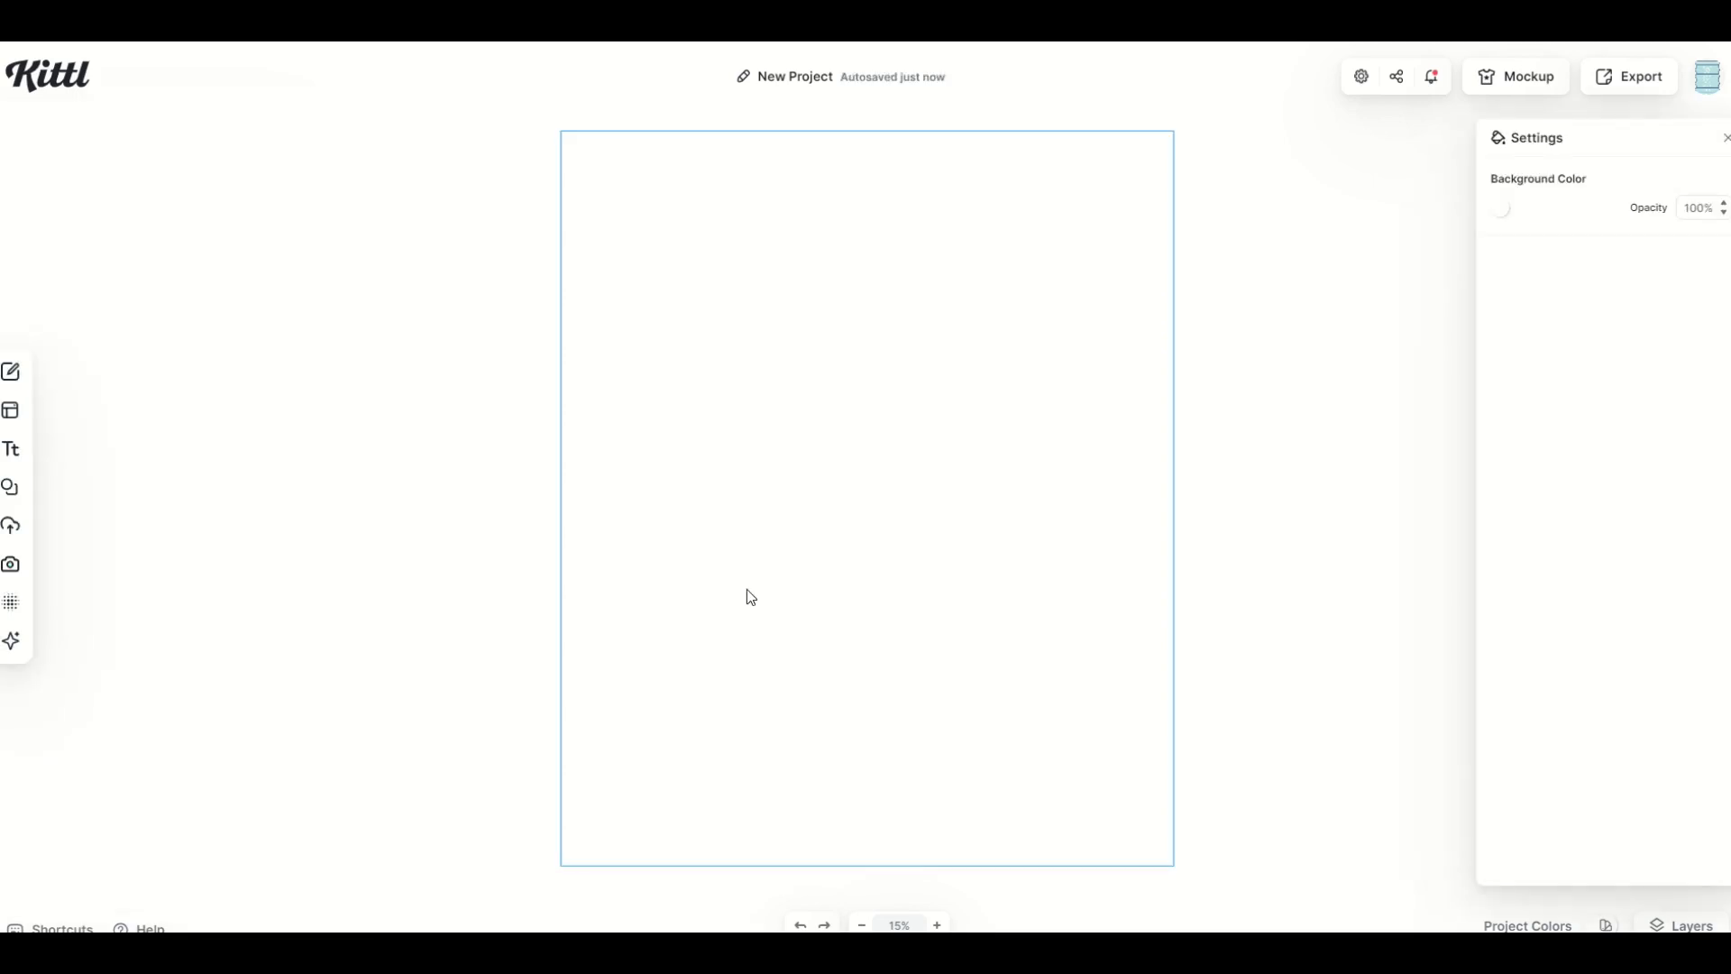
left_click(10, 568)
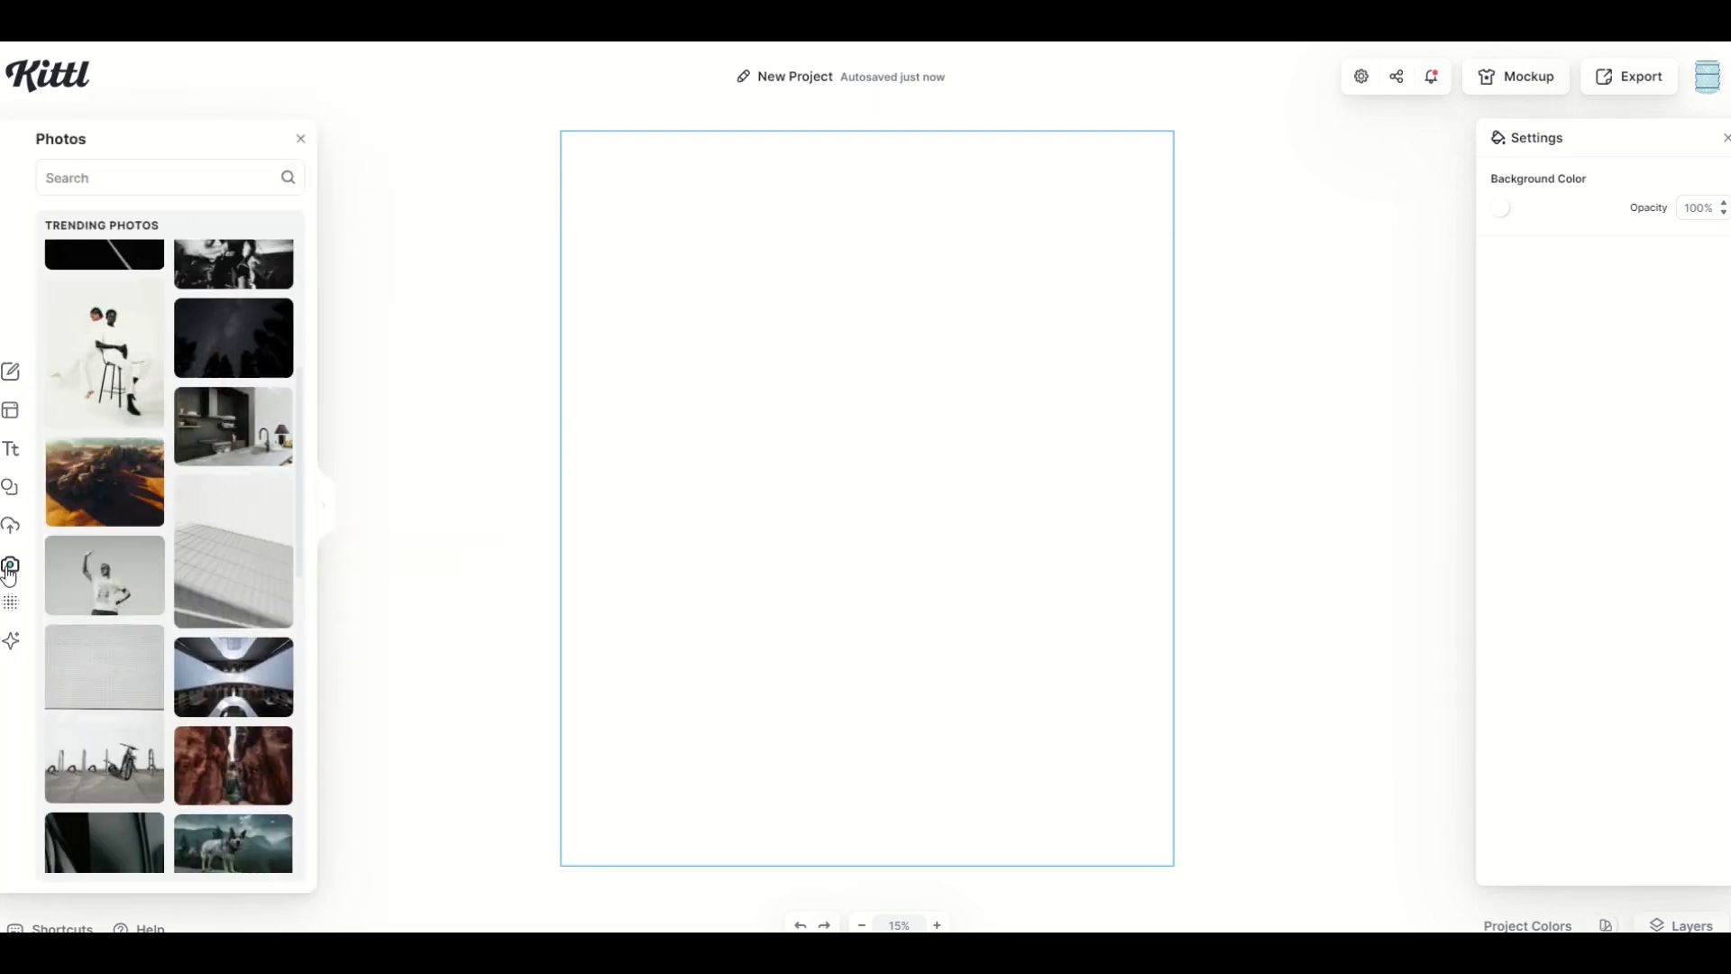
scroll(101, 412, "down", 6)
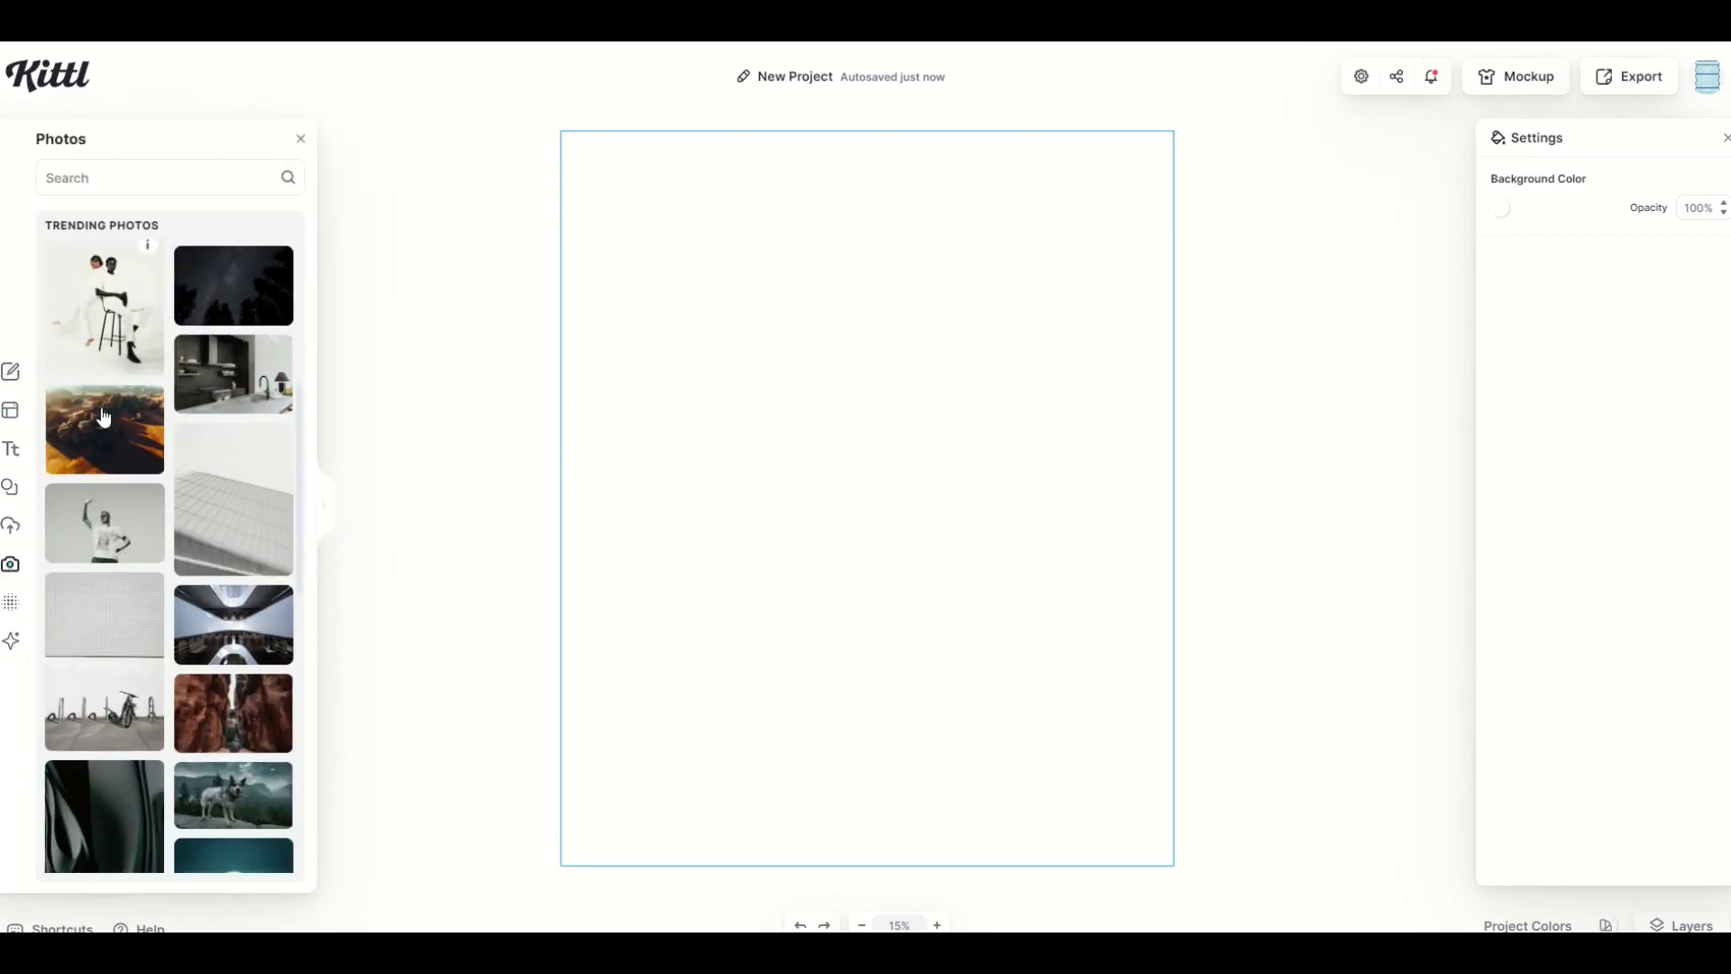
scroll(110, 640, "down", 4)
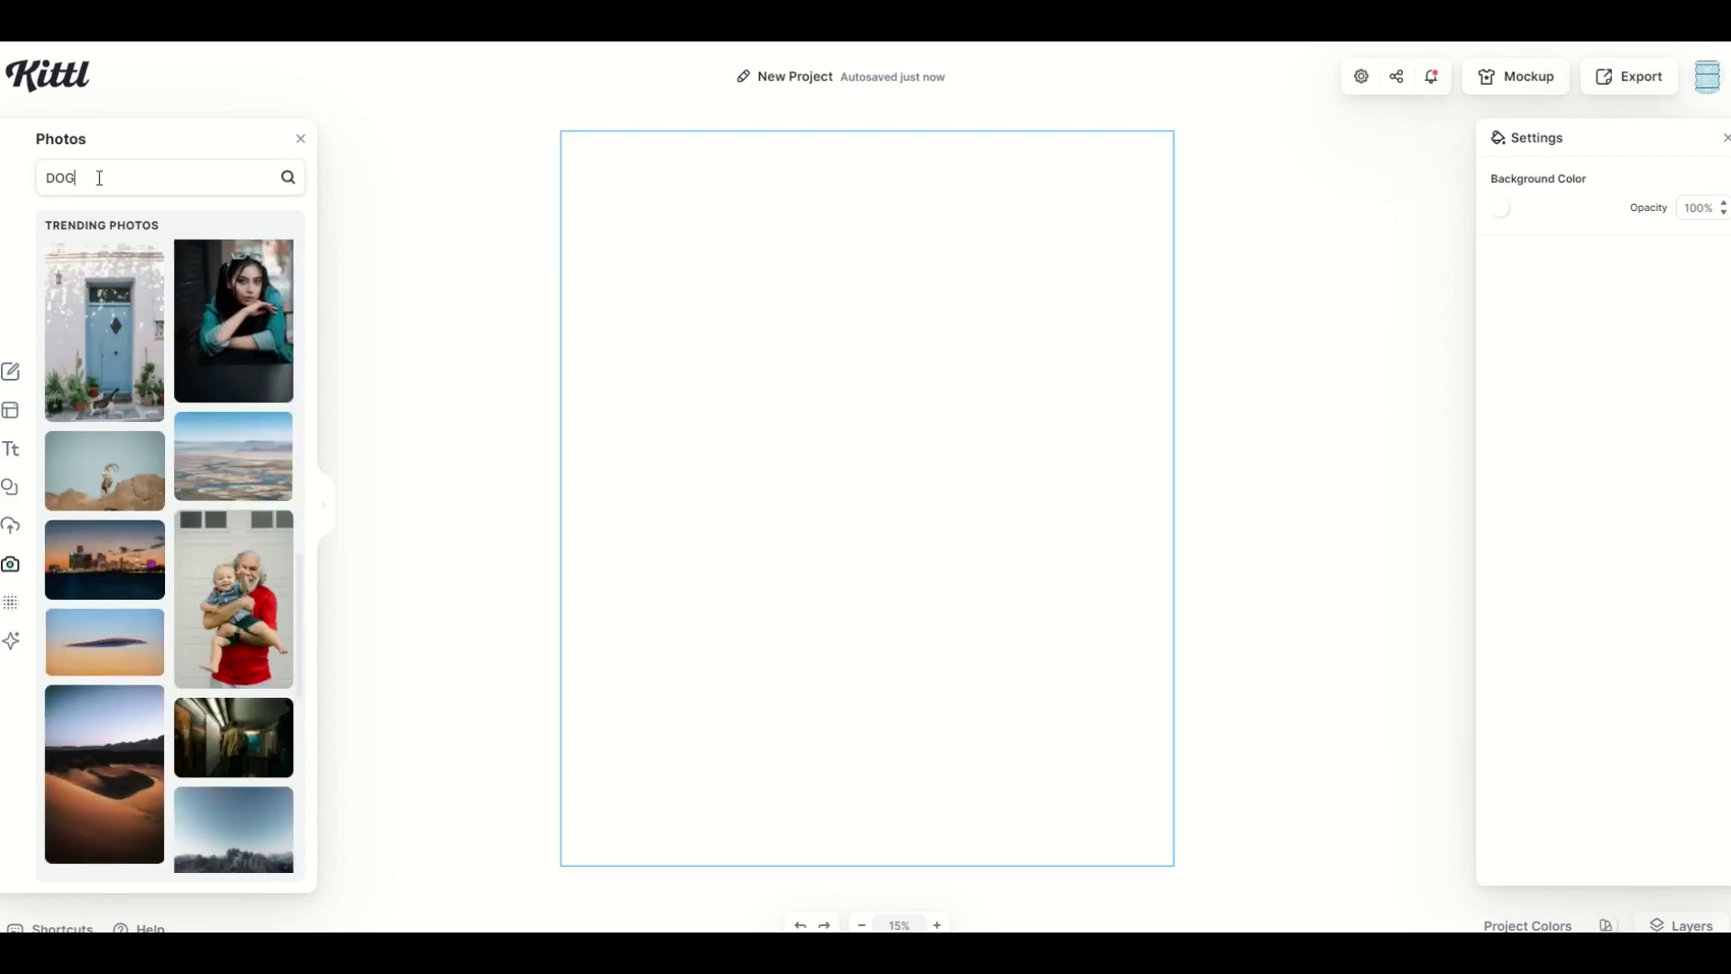
key("Return")
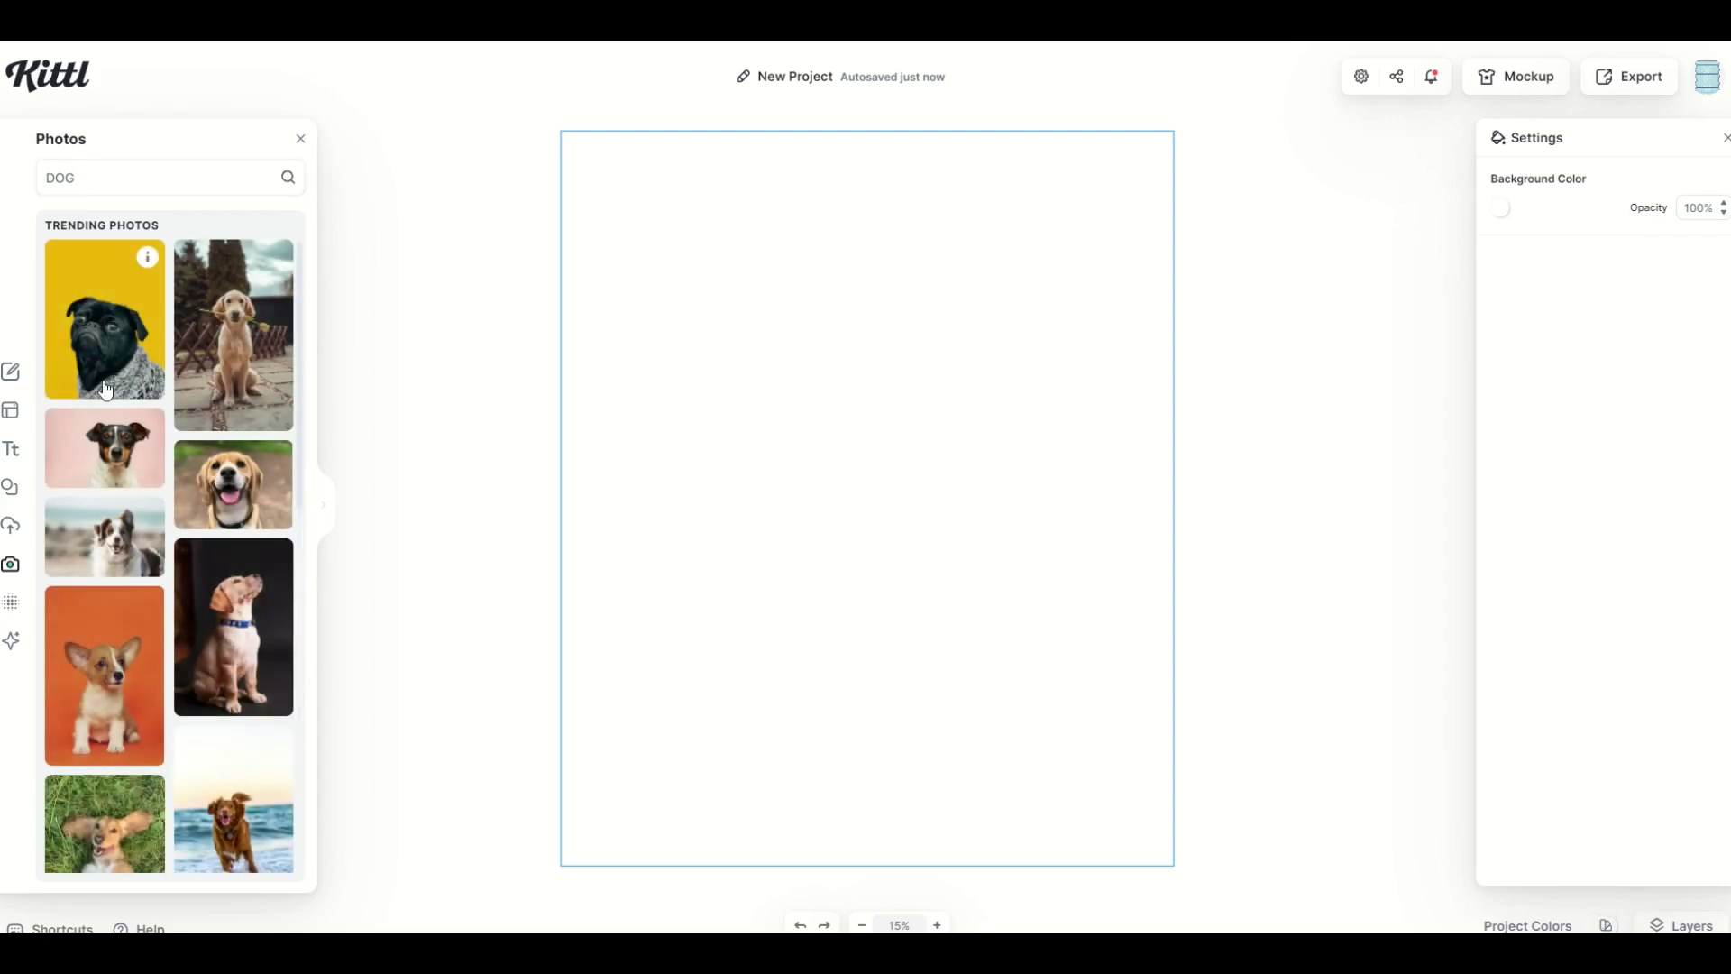
scroll(106, 389, "down", 12)
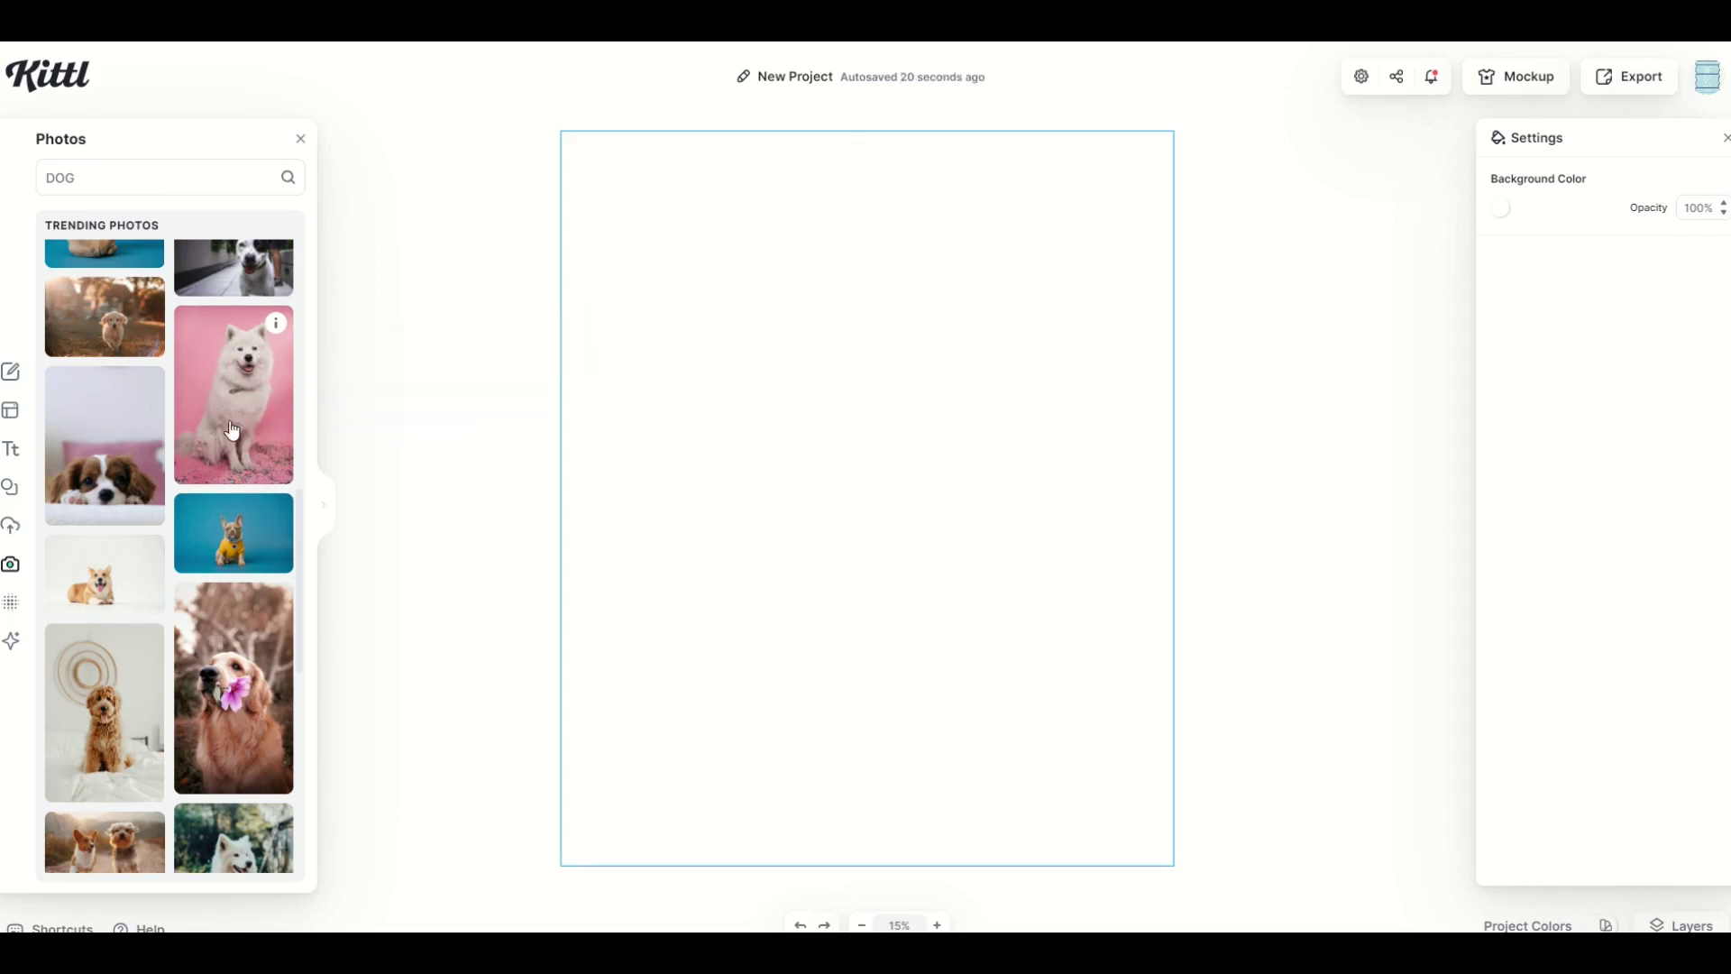
left_click(277, 327)
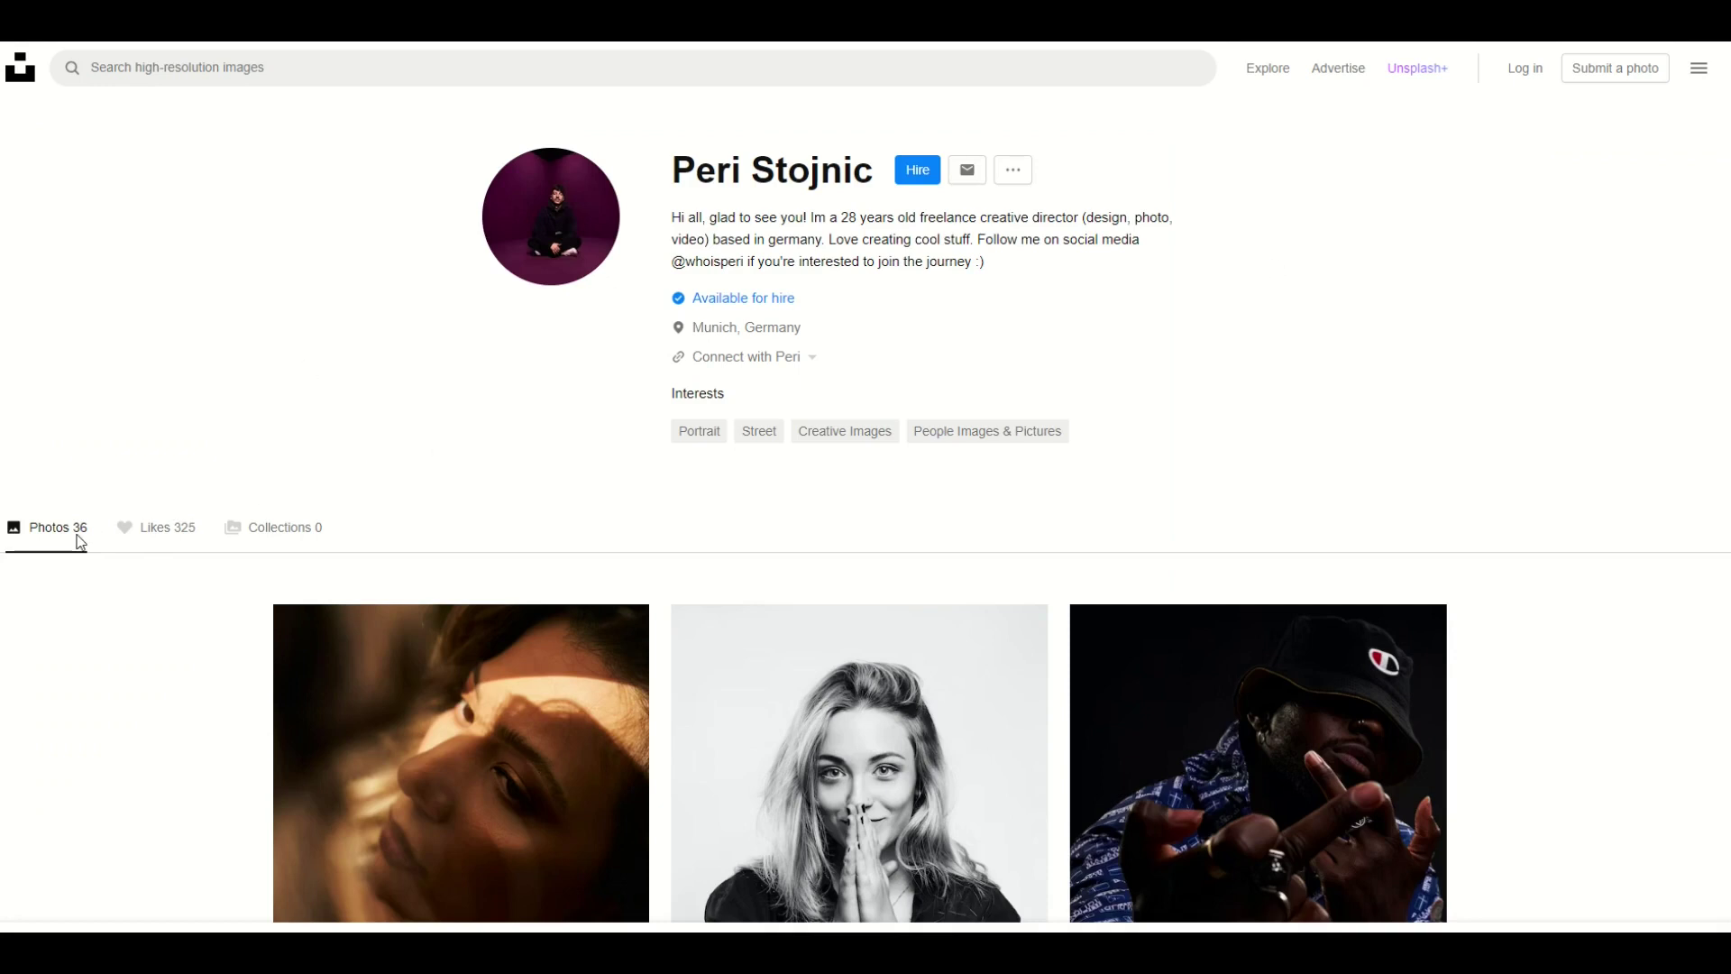
- Scroll through the Samoyed photographer's Unsplash portfolio of photos
scroll(804, 321, "down", 10)
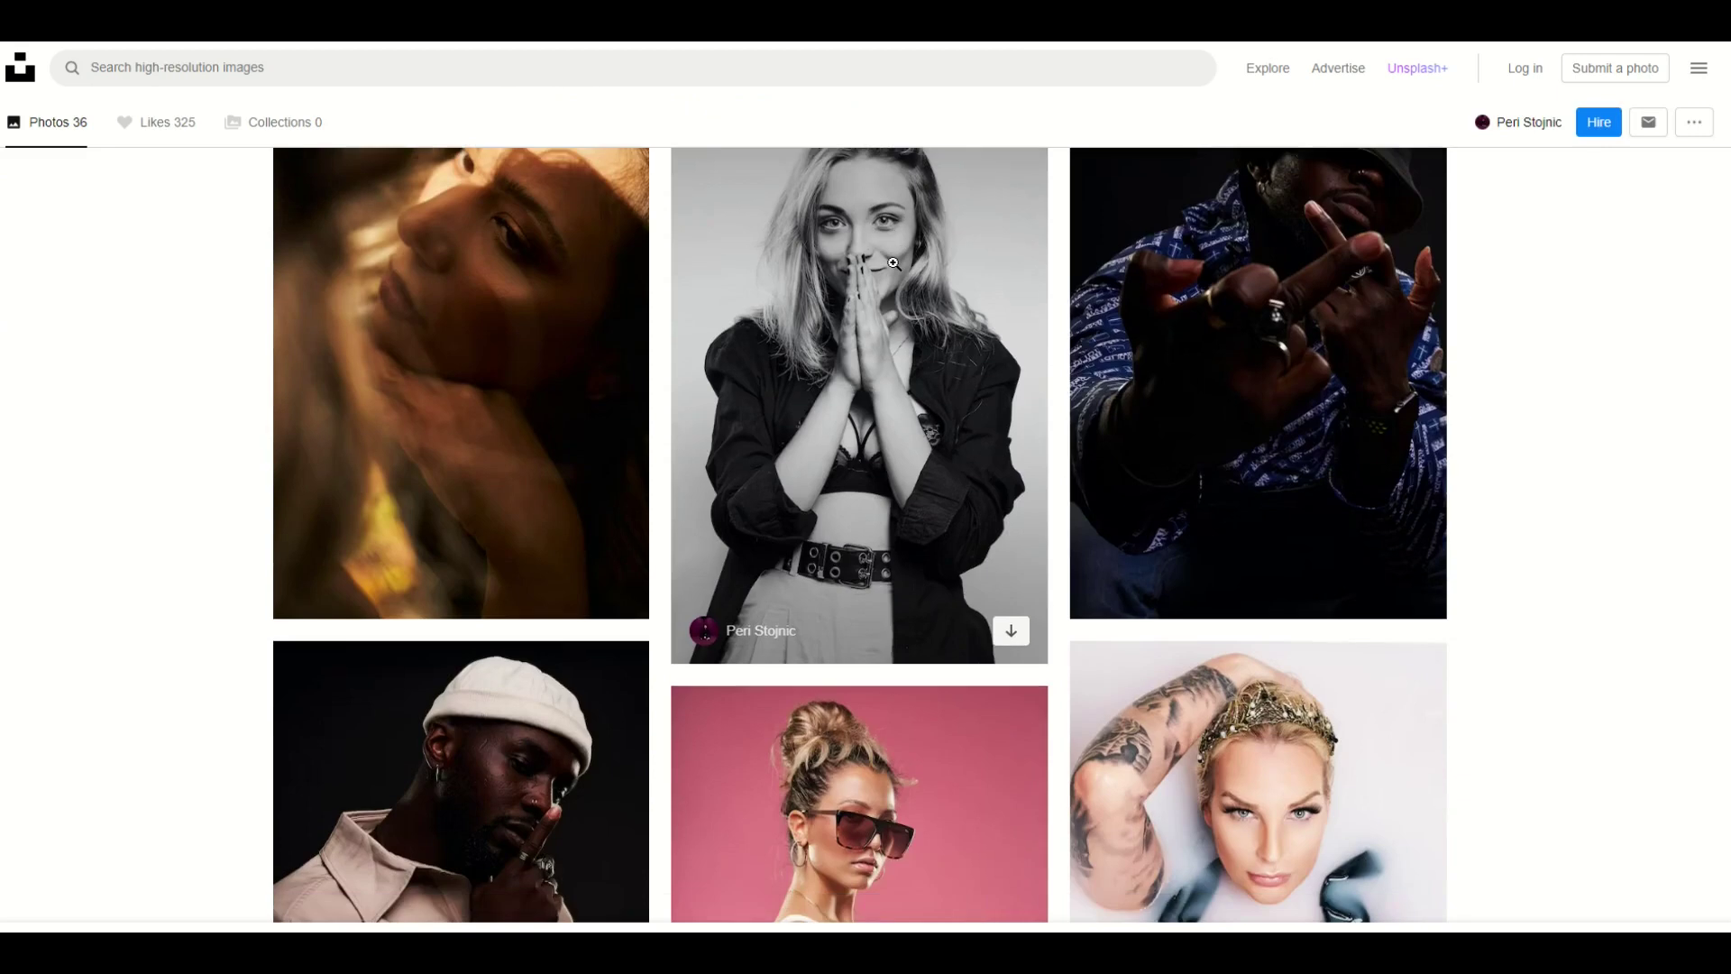
scroll(893, 264, "down", 10)
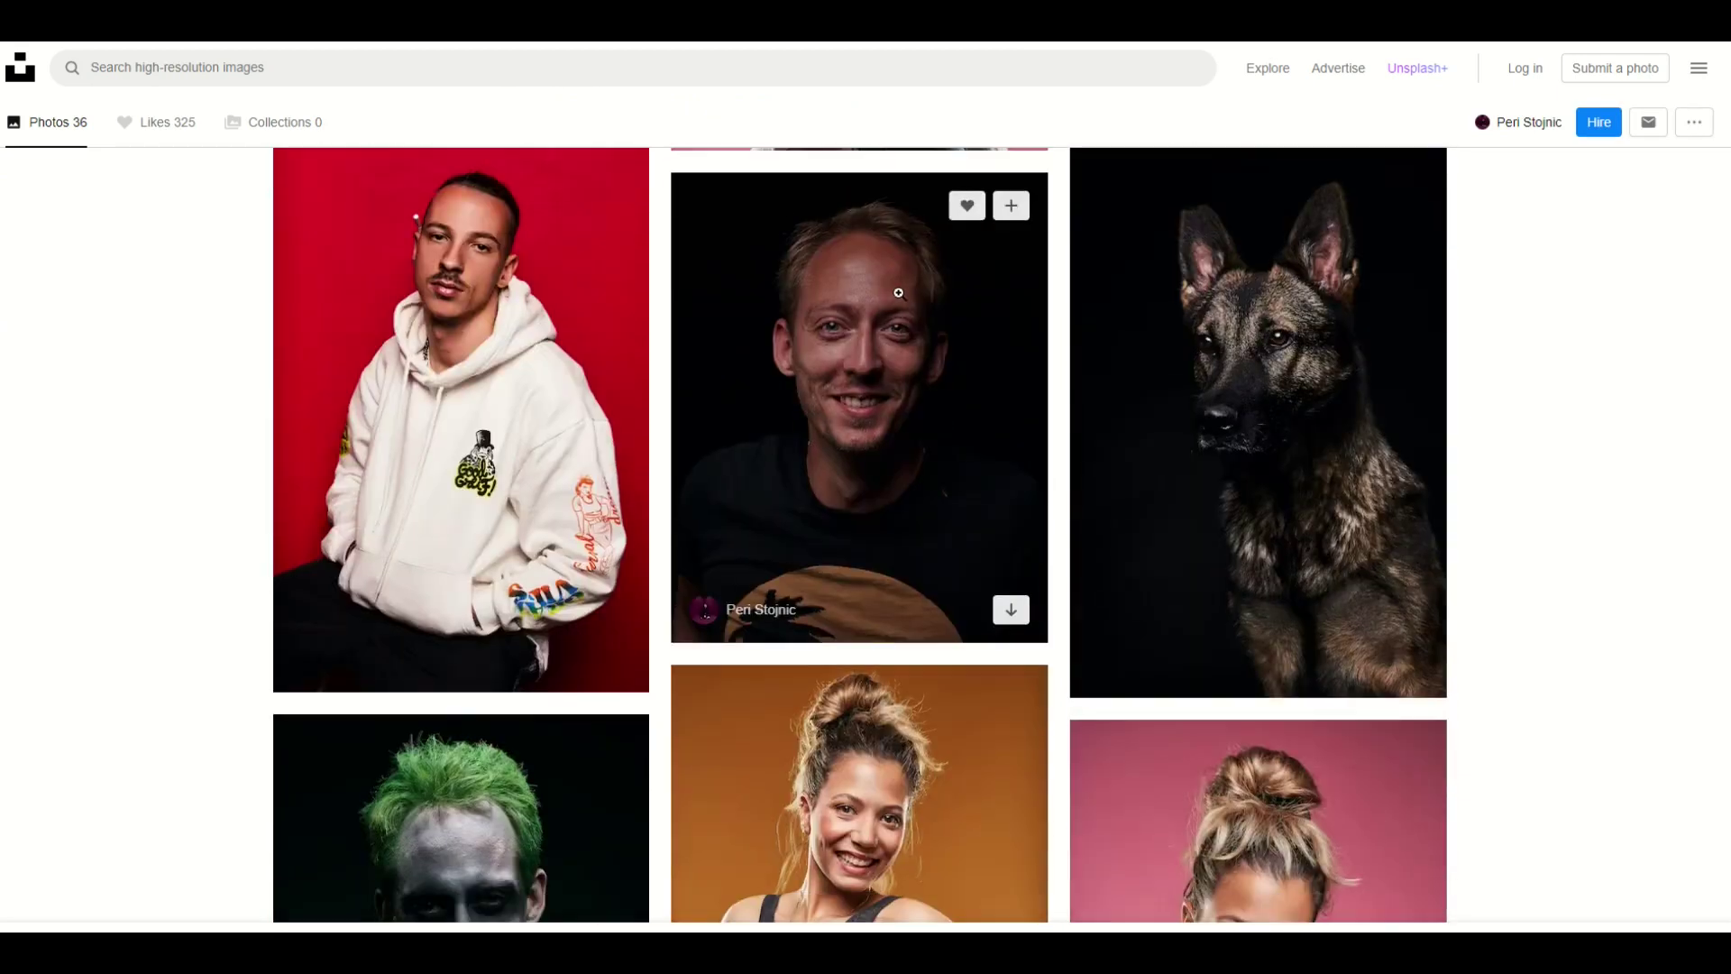
scroll(728, 371, "down", 12)
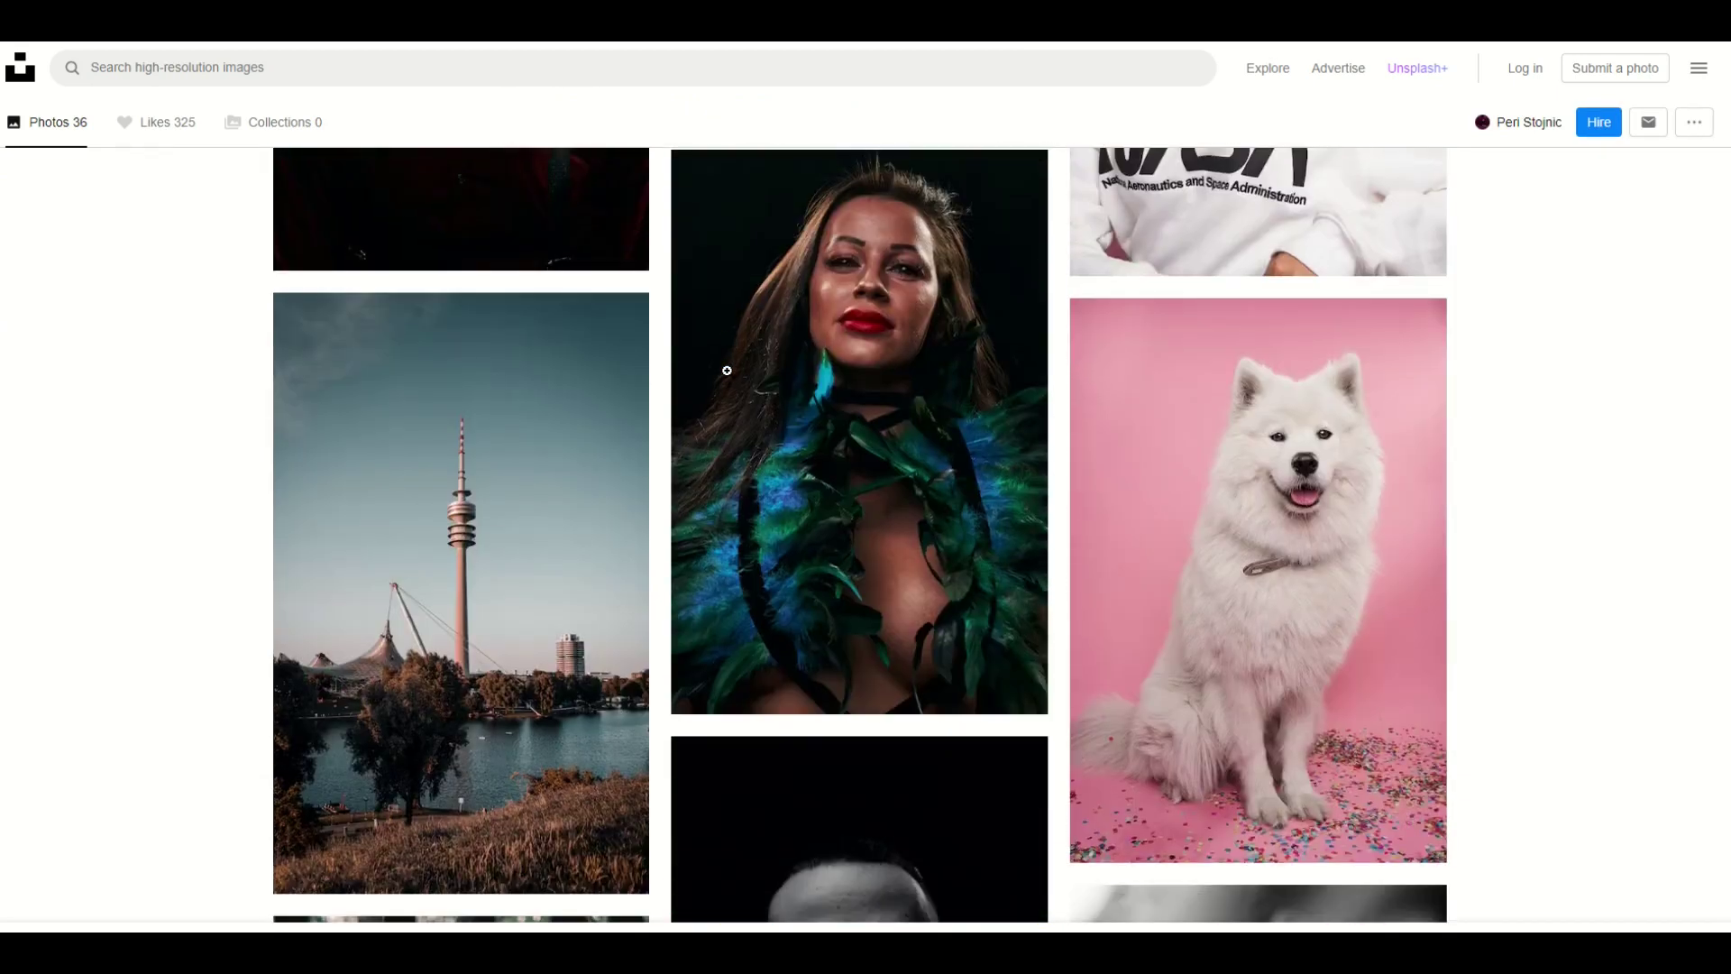
scroll(728, 370, "down", 10)
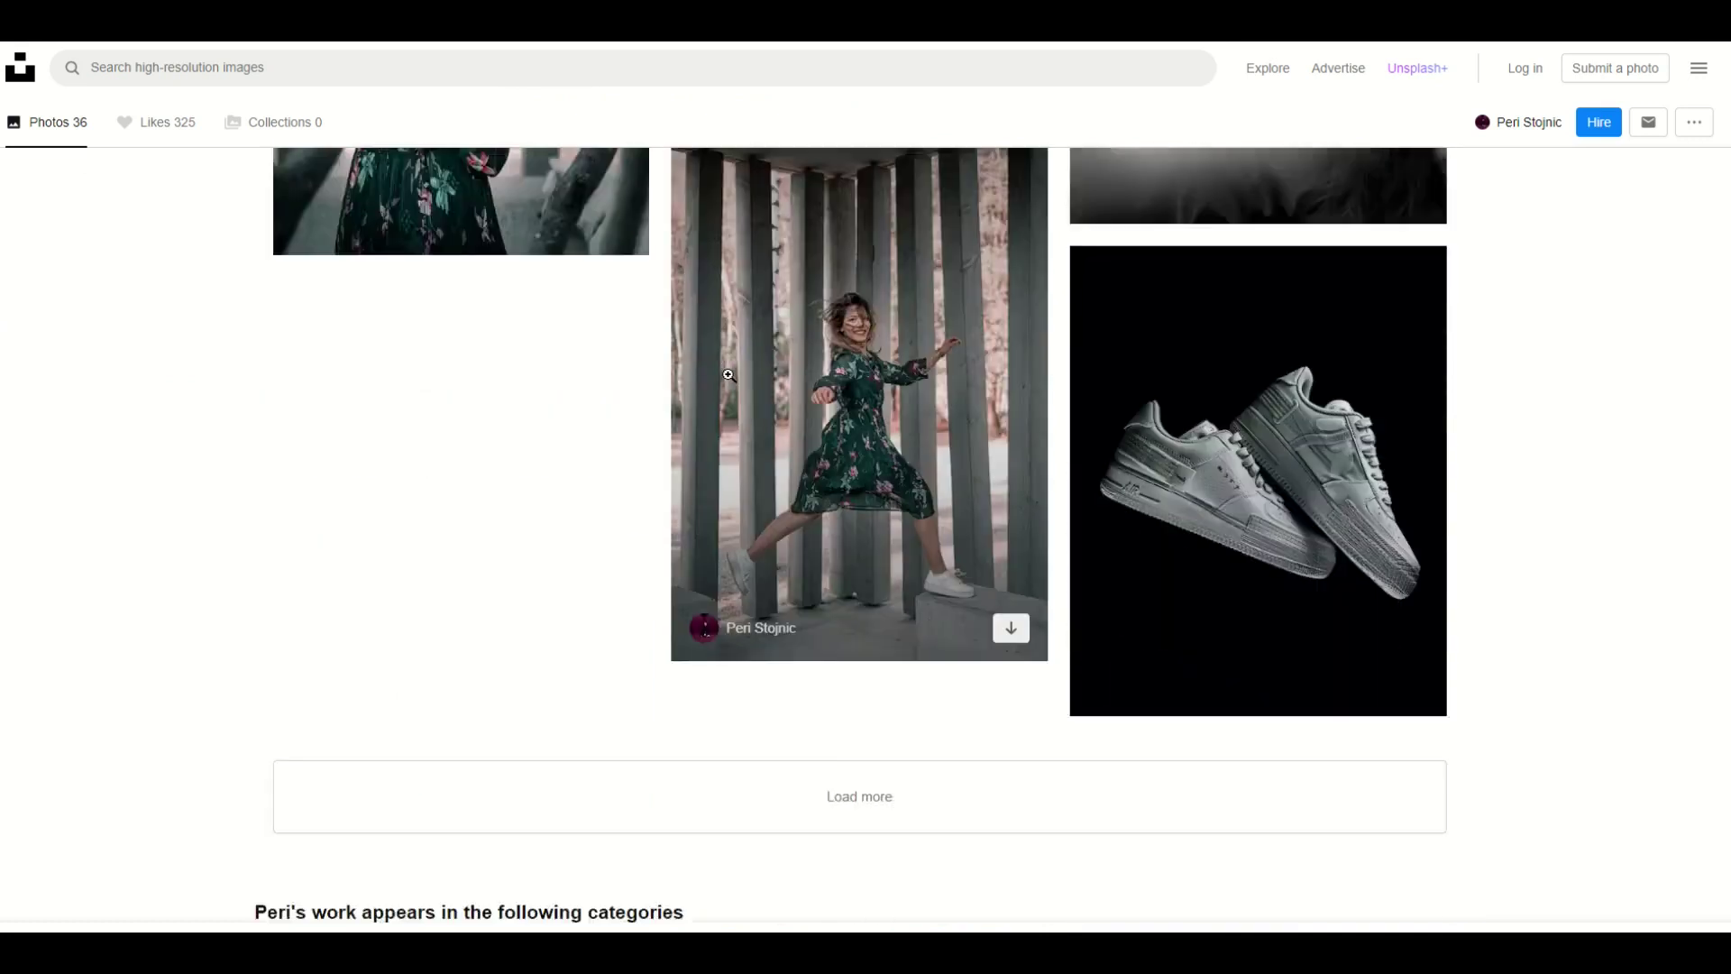
scroll(768, 510, "up", 6)
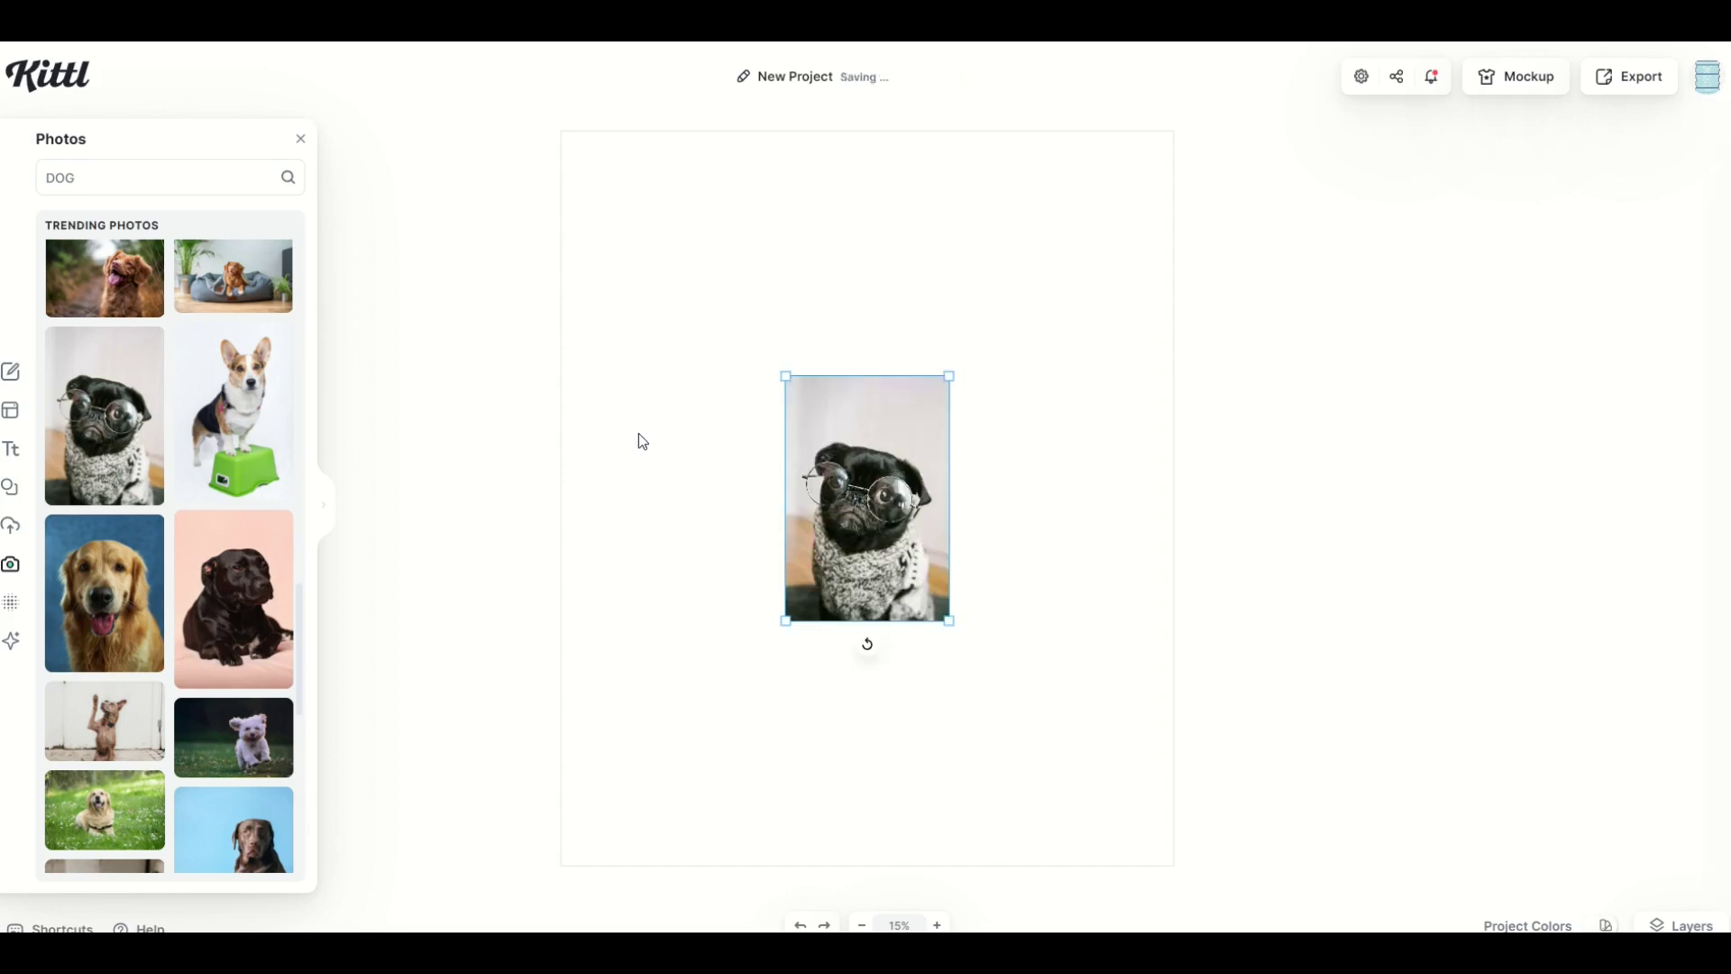
- Enlarge the pug-with-glasses photo to fill most of the artboard and select it
left_click_drag(784, 619, 621, 795)
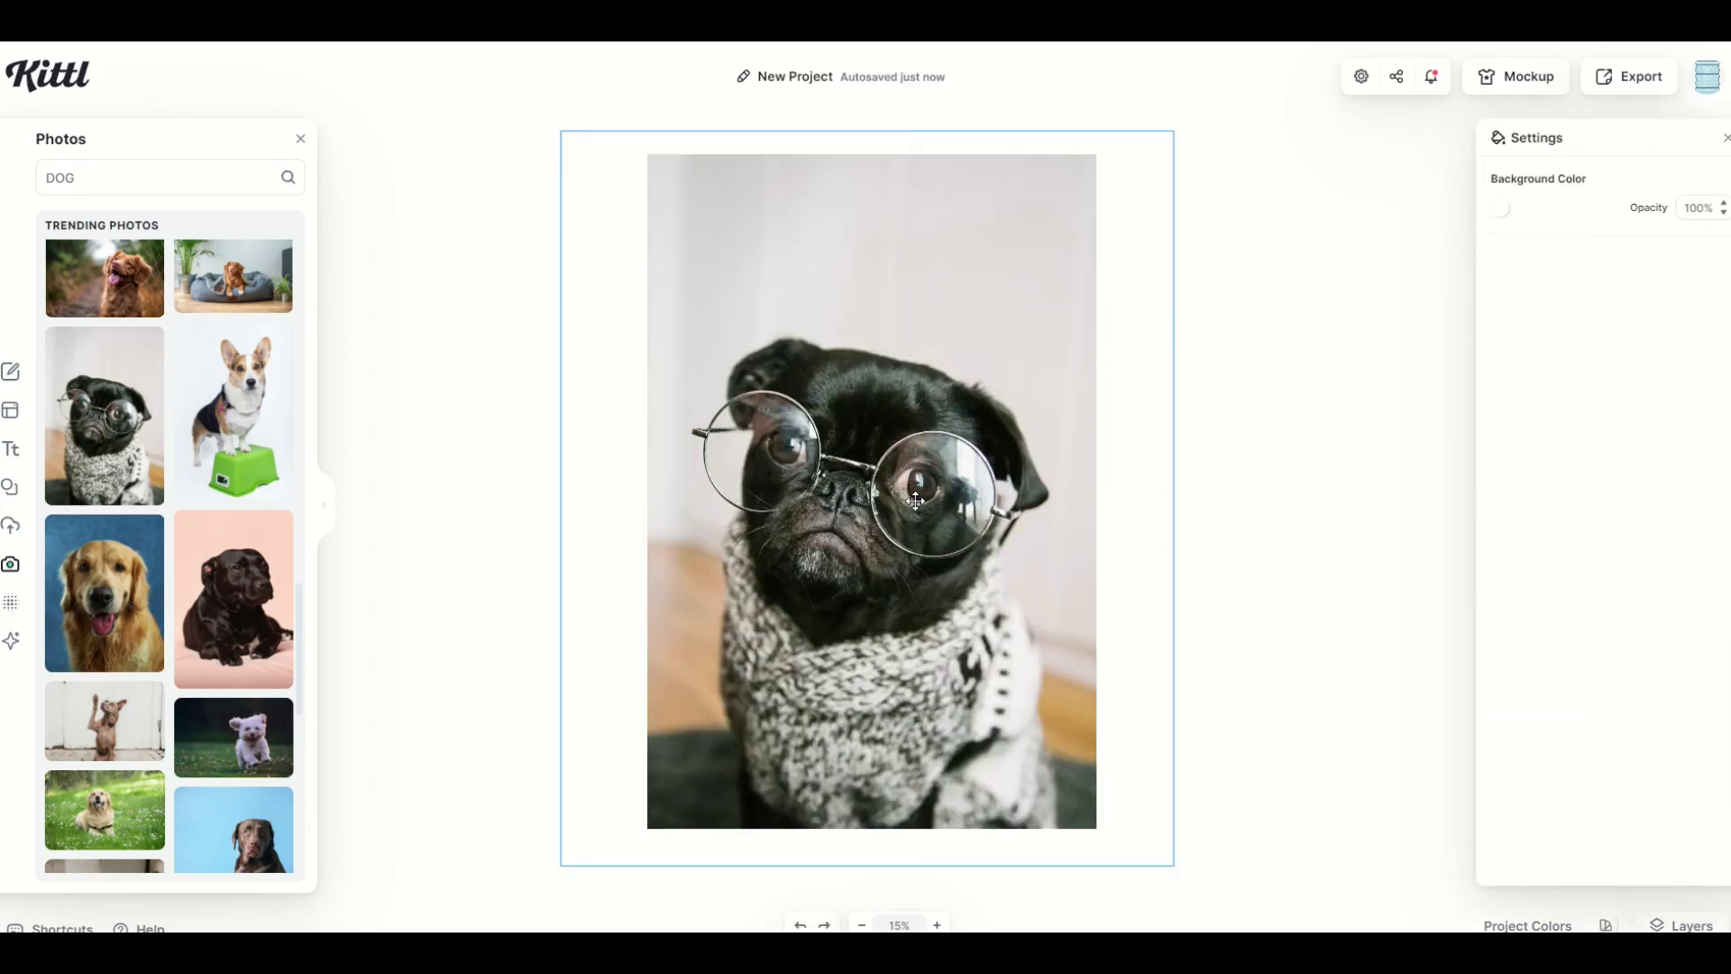
left_click(916, 501)
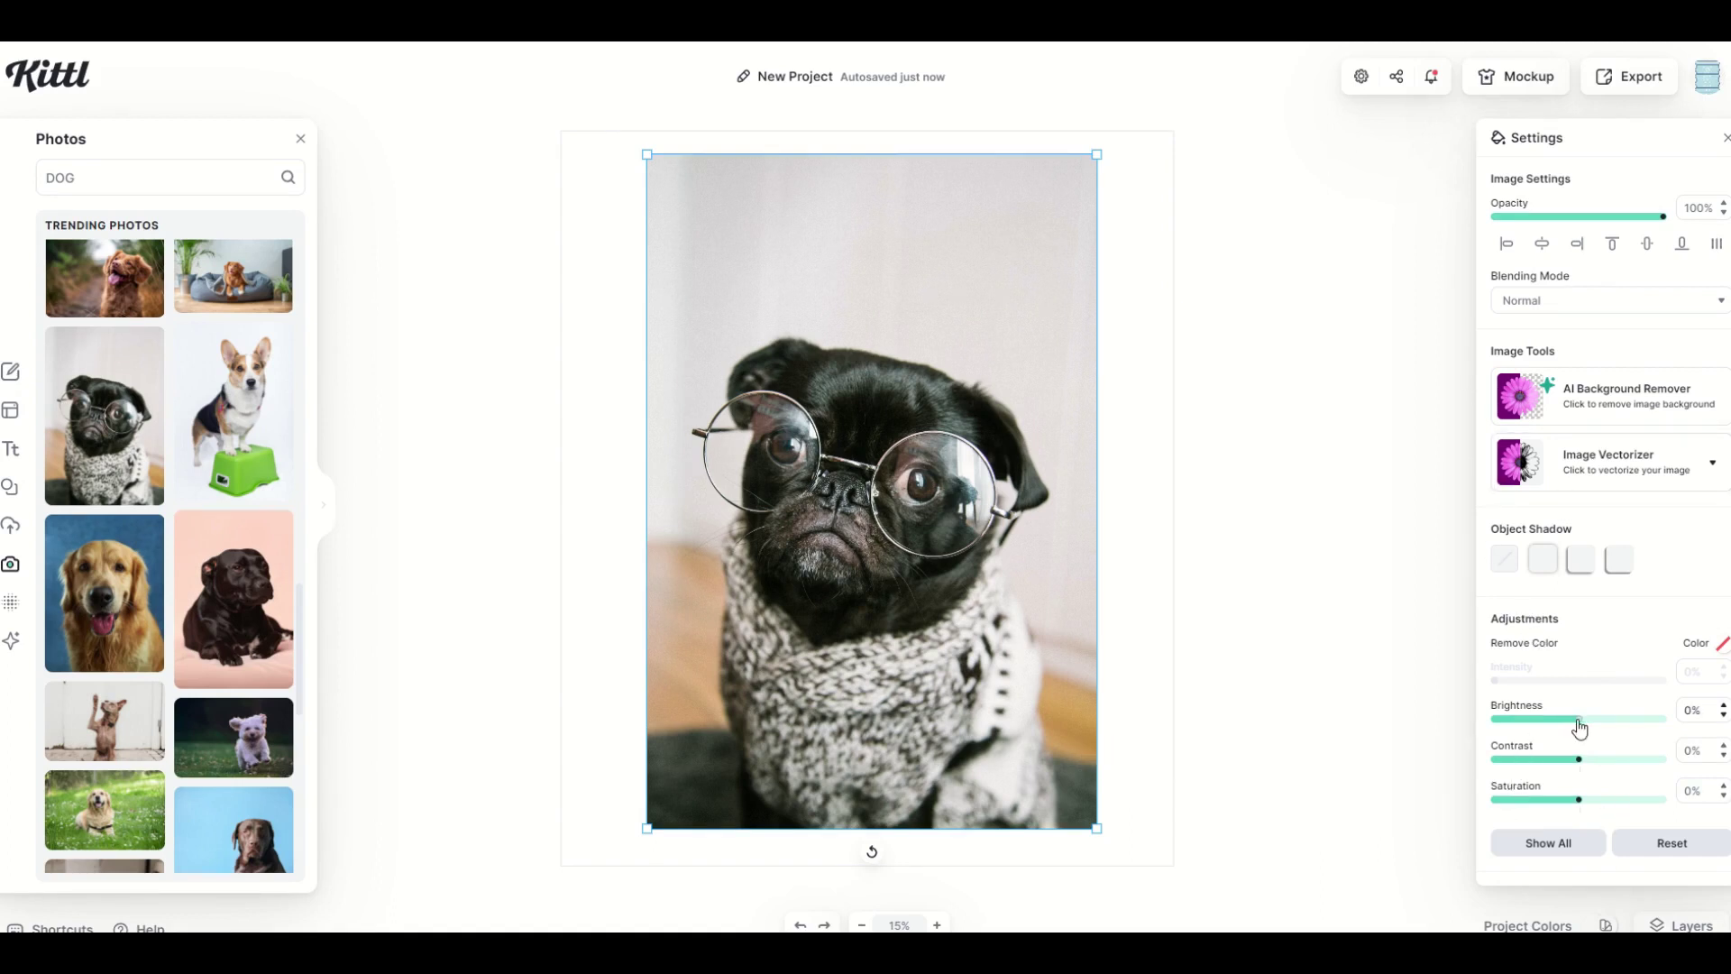
left_click_drag(1604, 726, 1675, 804)
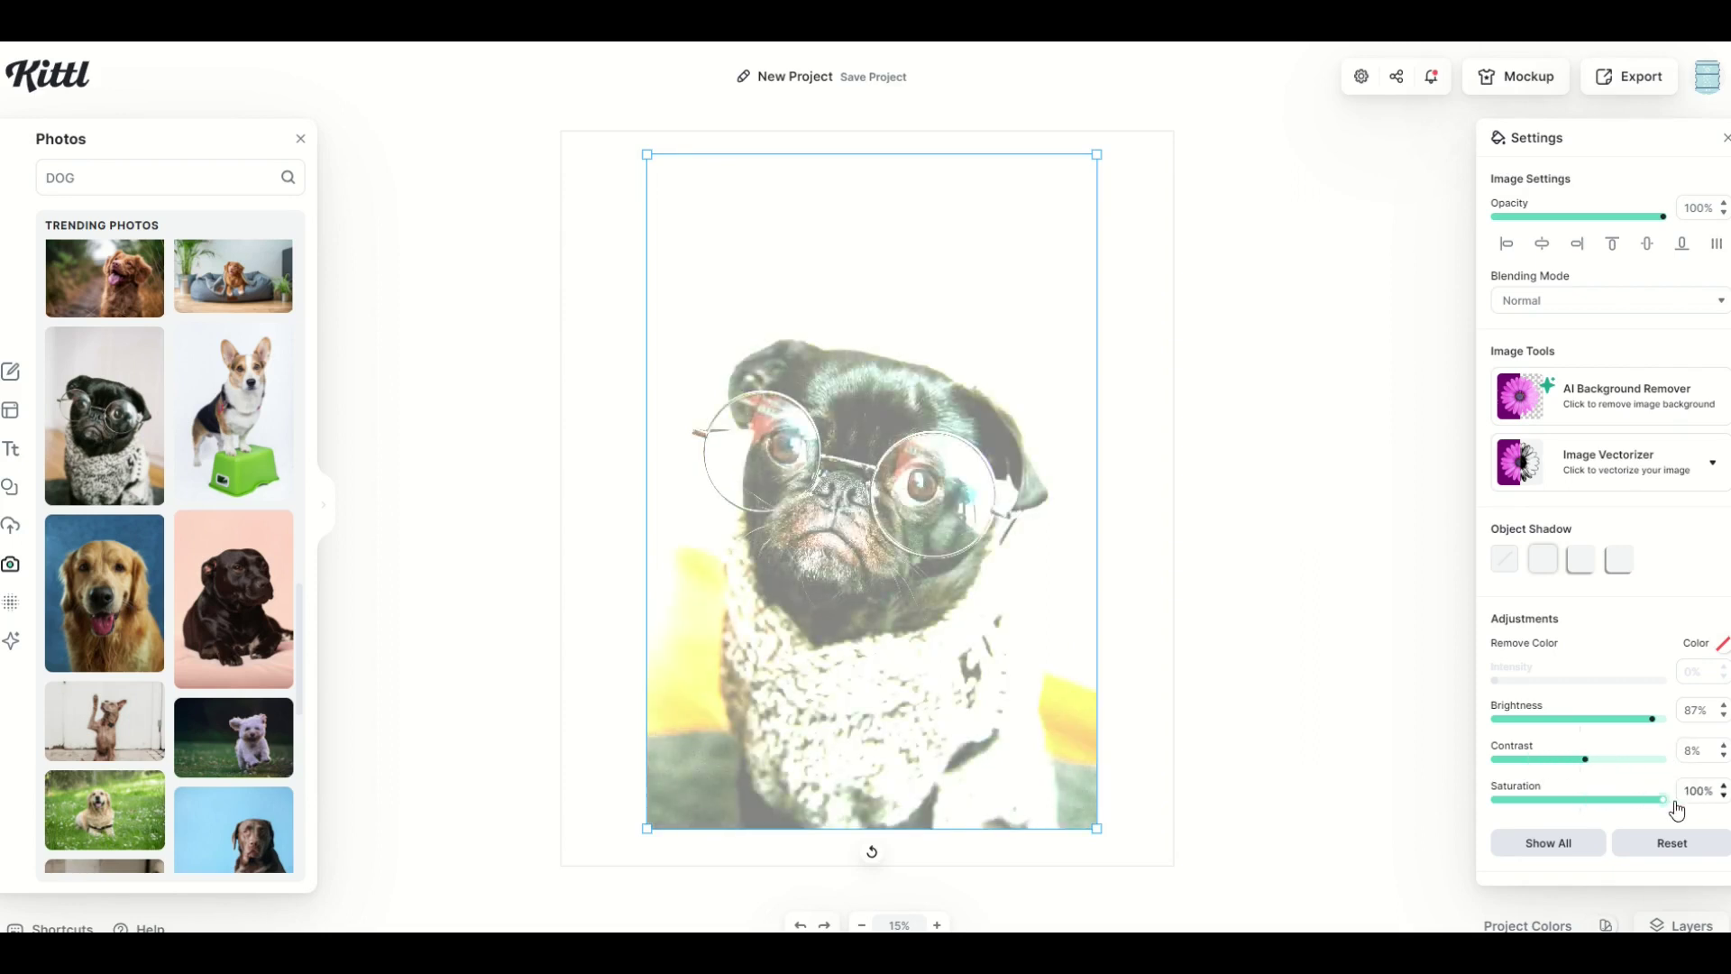
left_click_drag(1655, 727, 1526, 728)
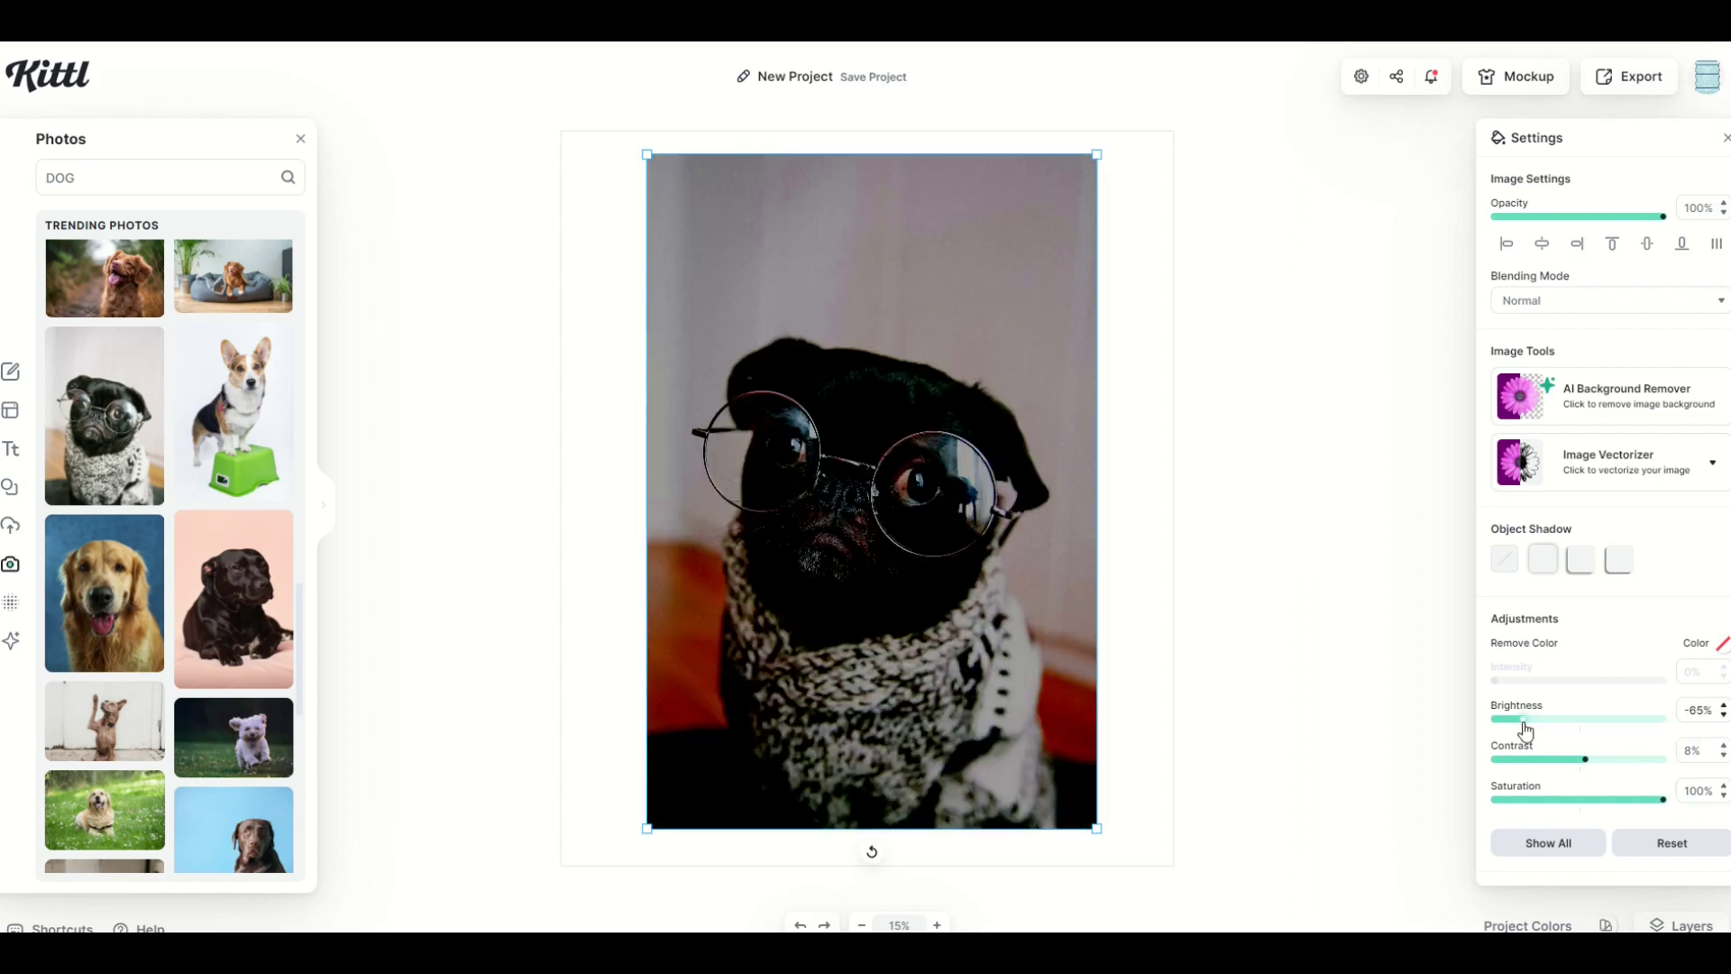
left_click(1638, 762)
left_click(1655, 760)
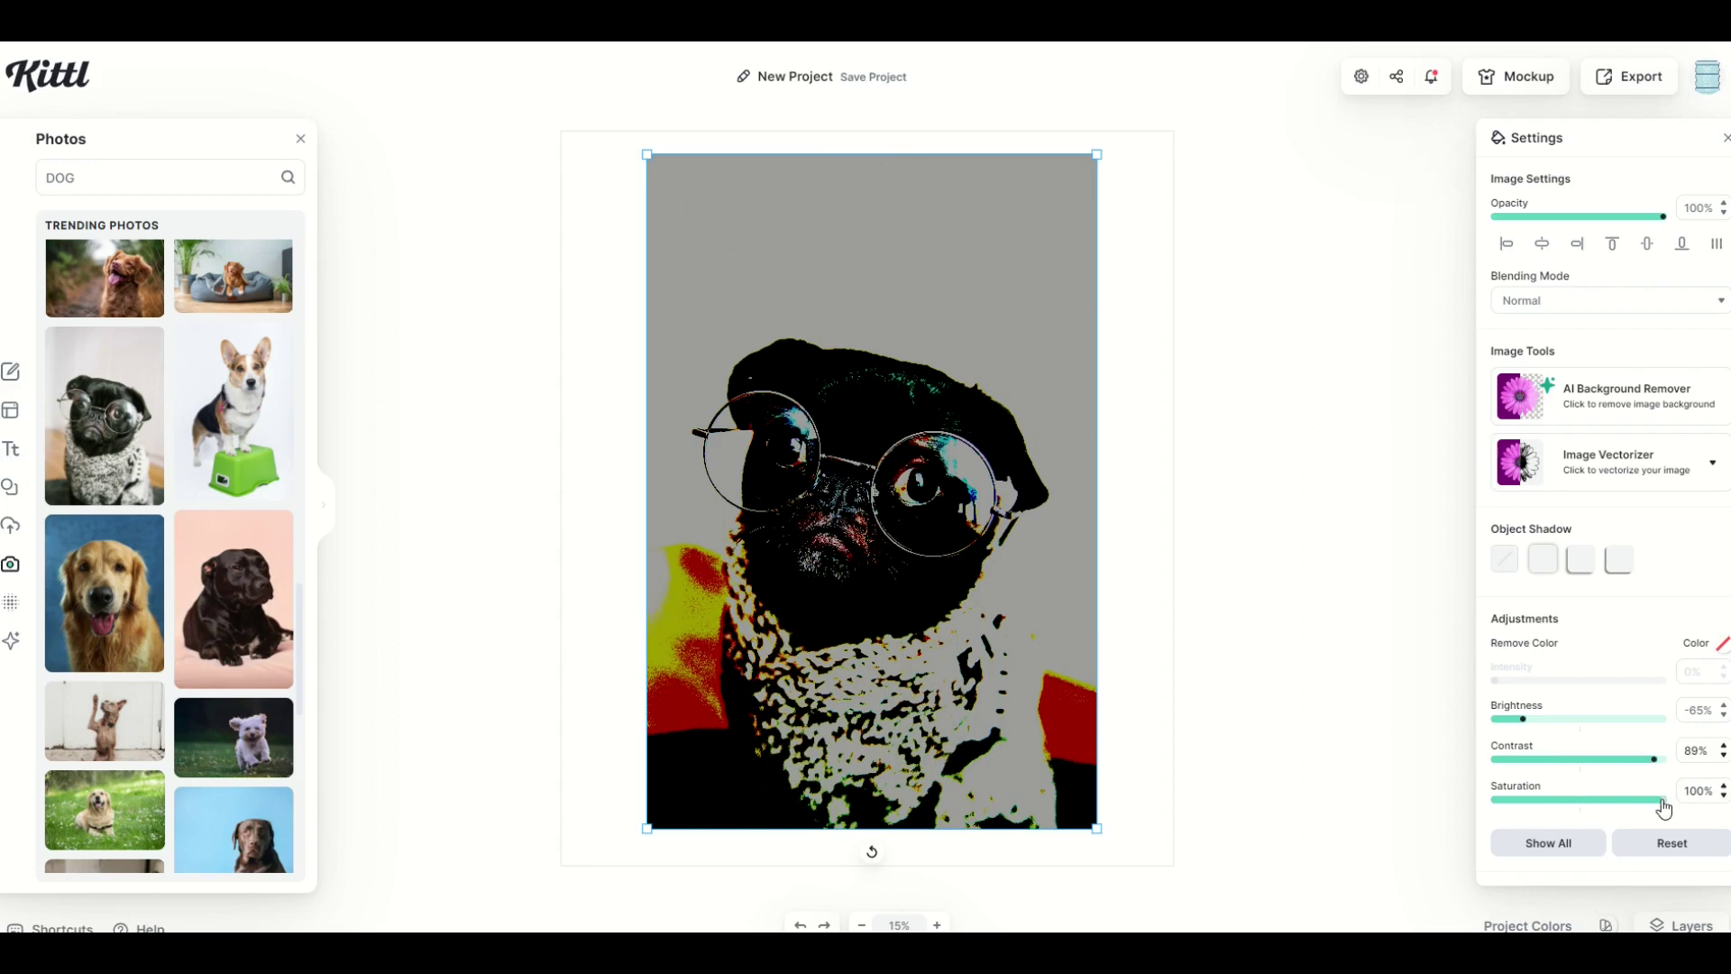
left_click_drag(1663, 802, 1576, 805)
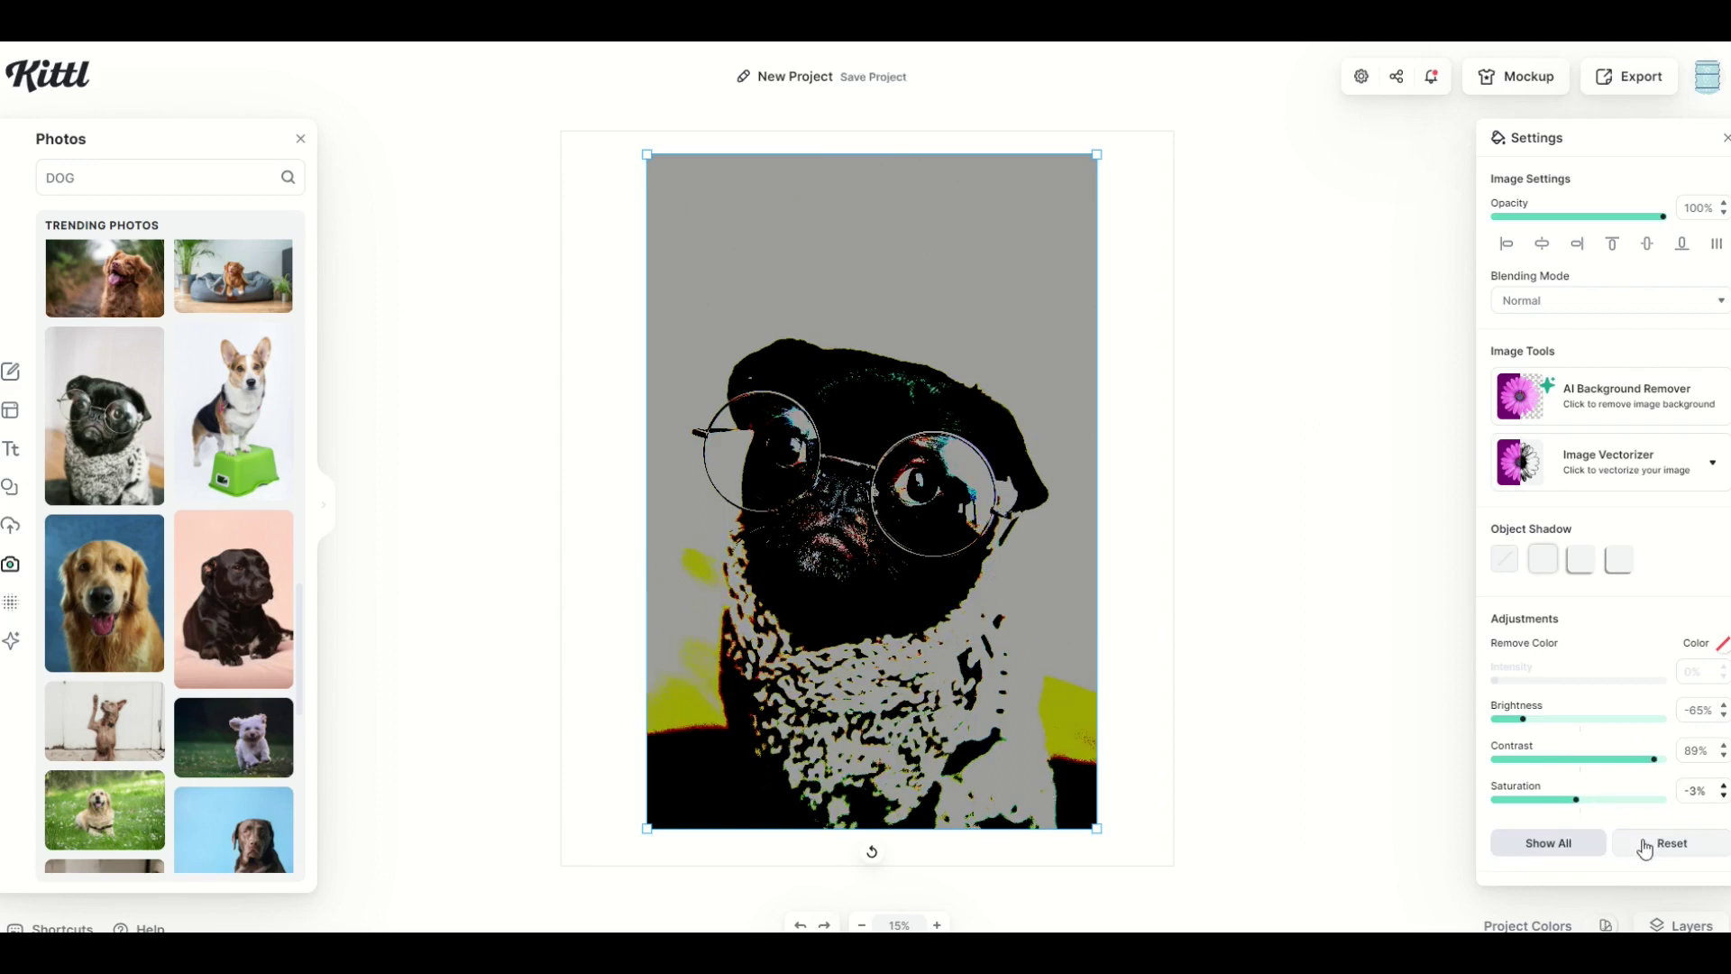
left_click(1670, 852)
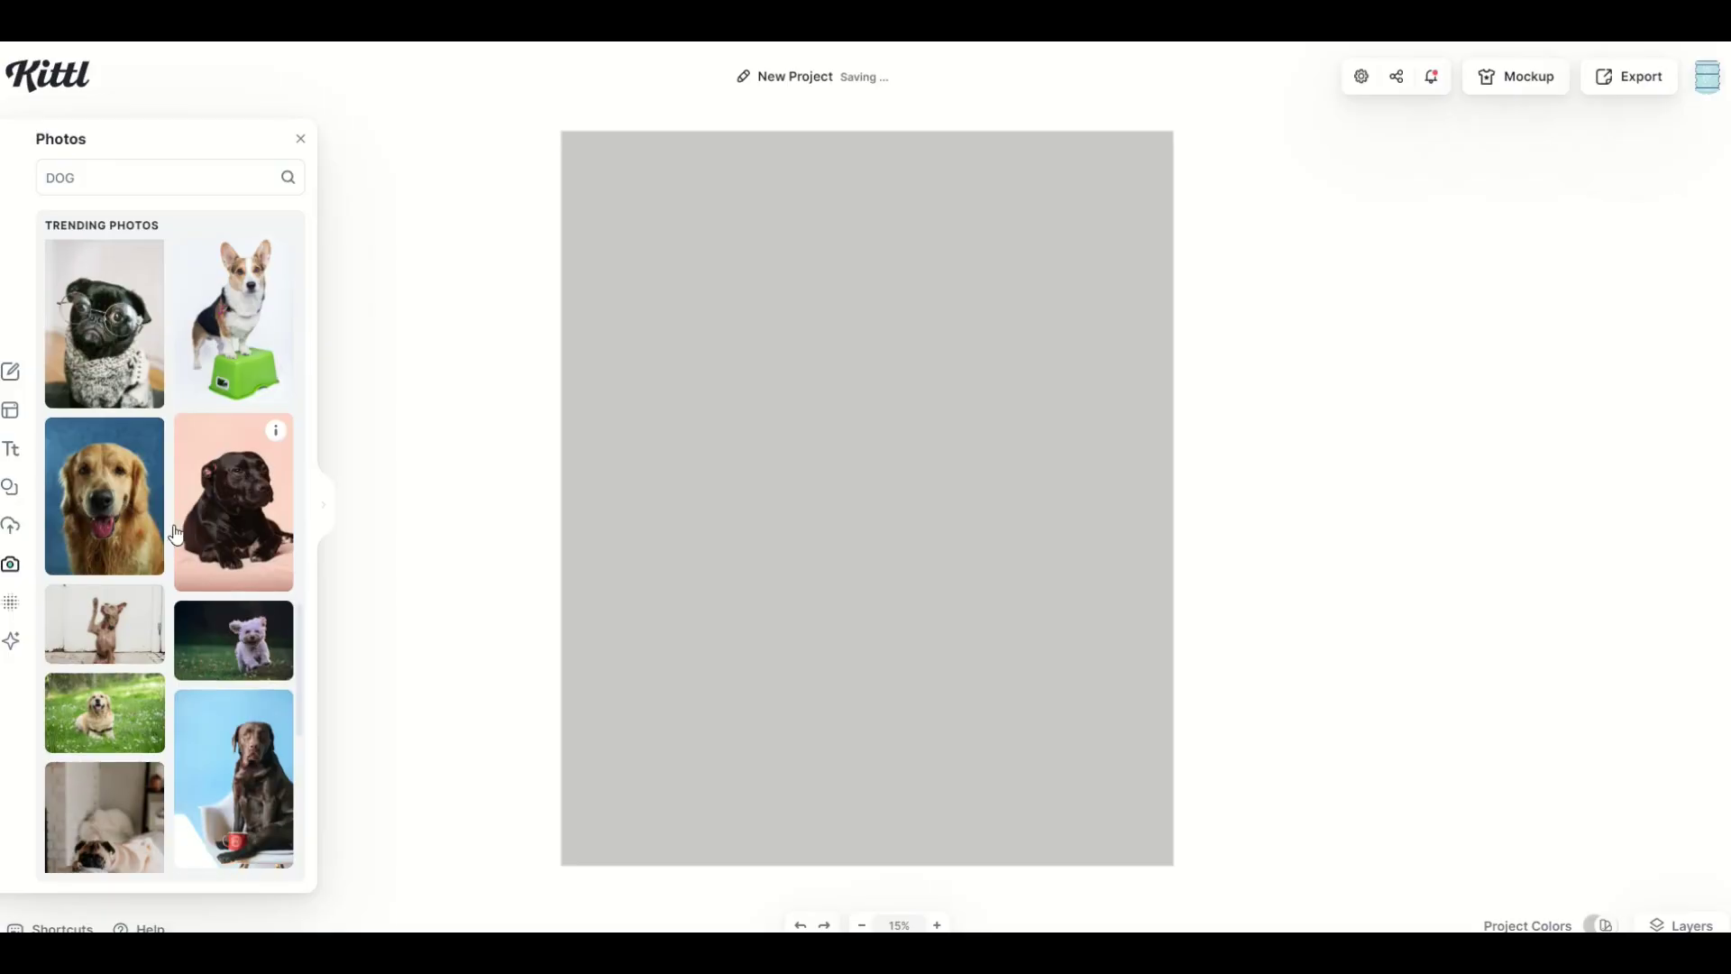
- Scale the orange-backdrop corgi photo to fill most of the canvas and show the Elements library
scroll(176, 535, "down", 5)
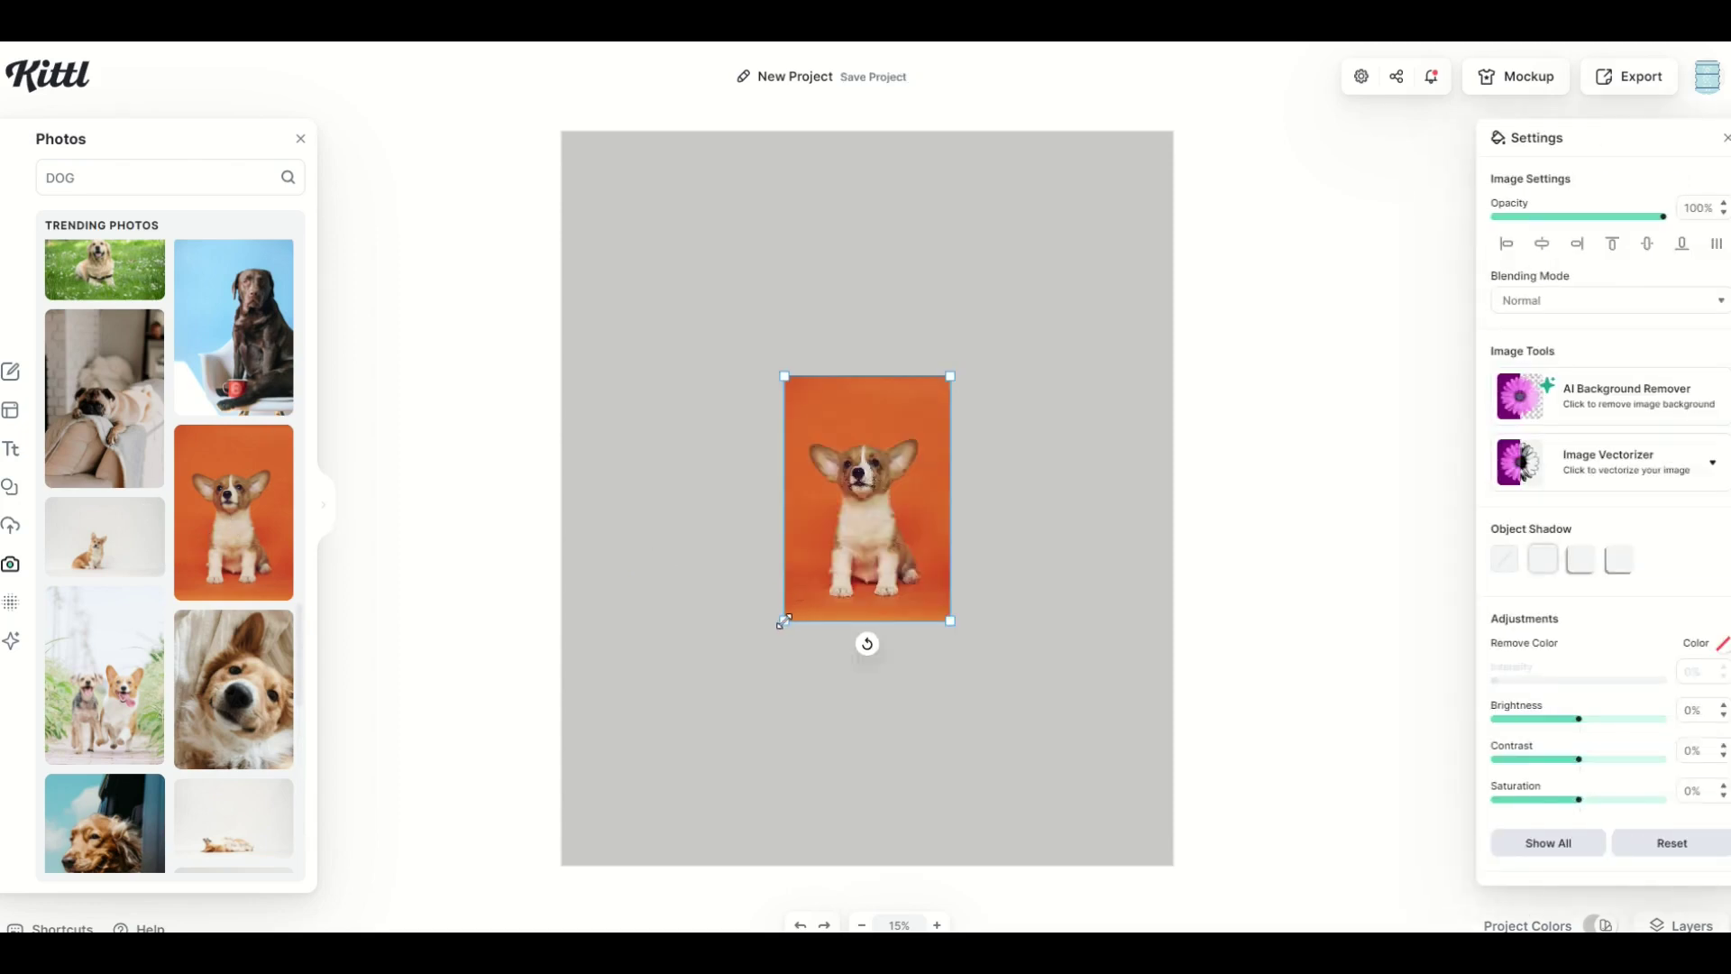
left_click_drag(781, 622, 646, 824)
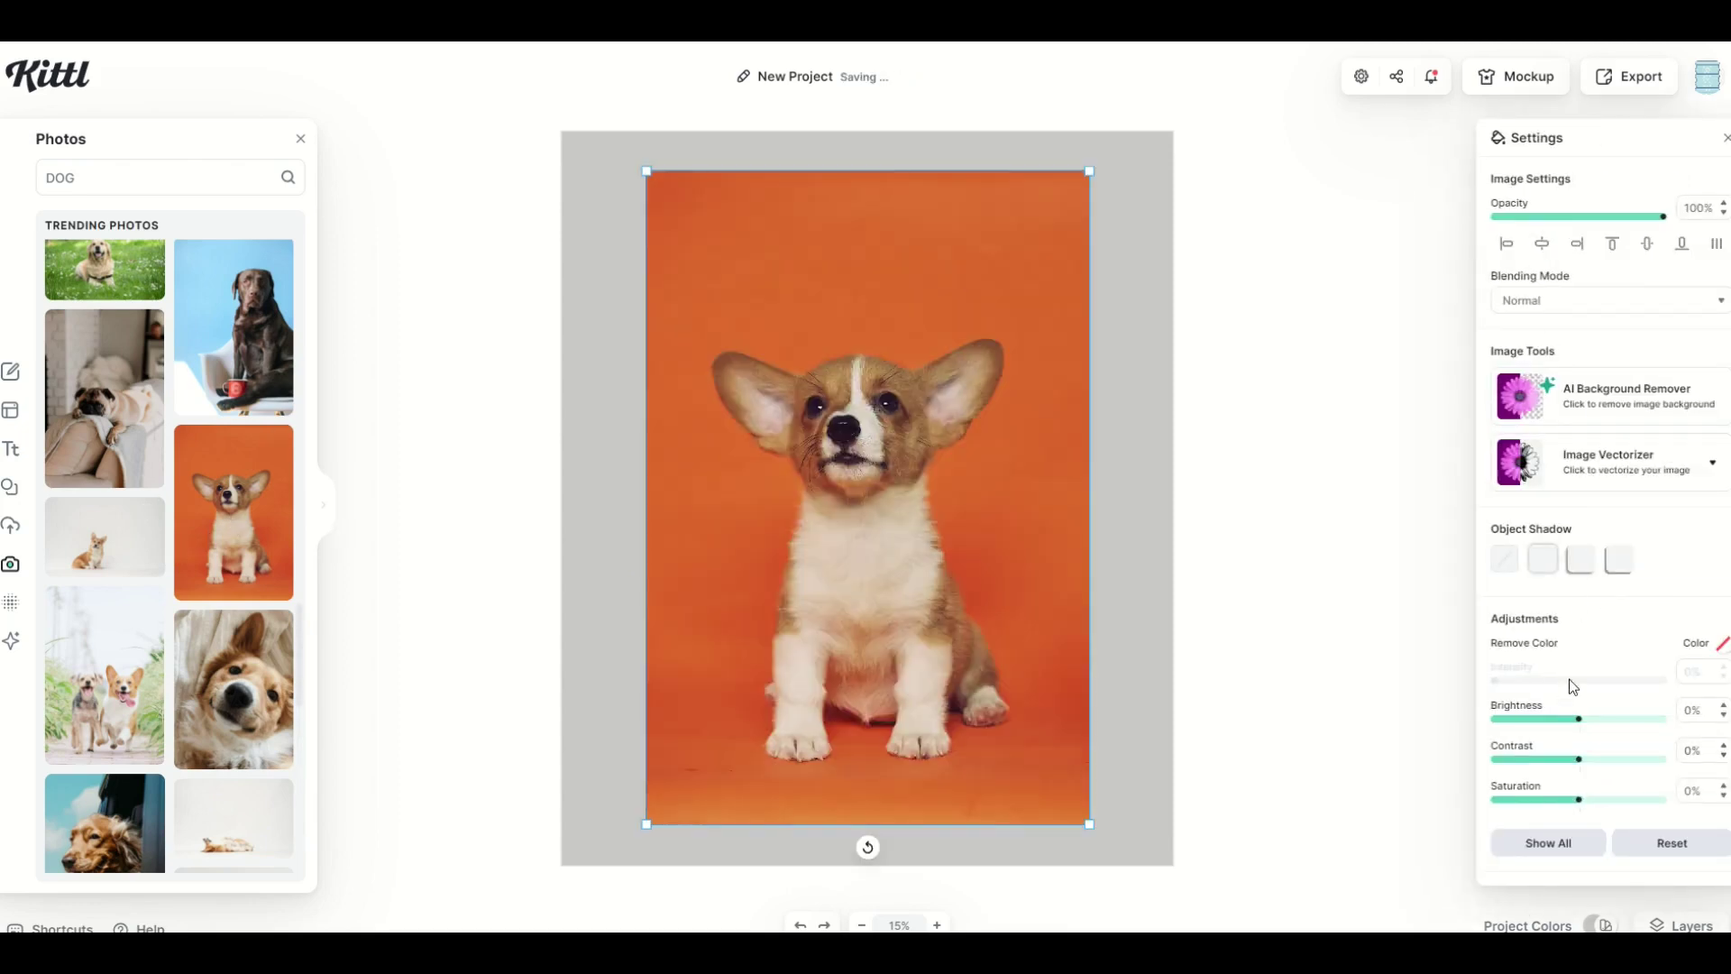
left_click(9, 487)
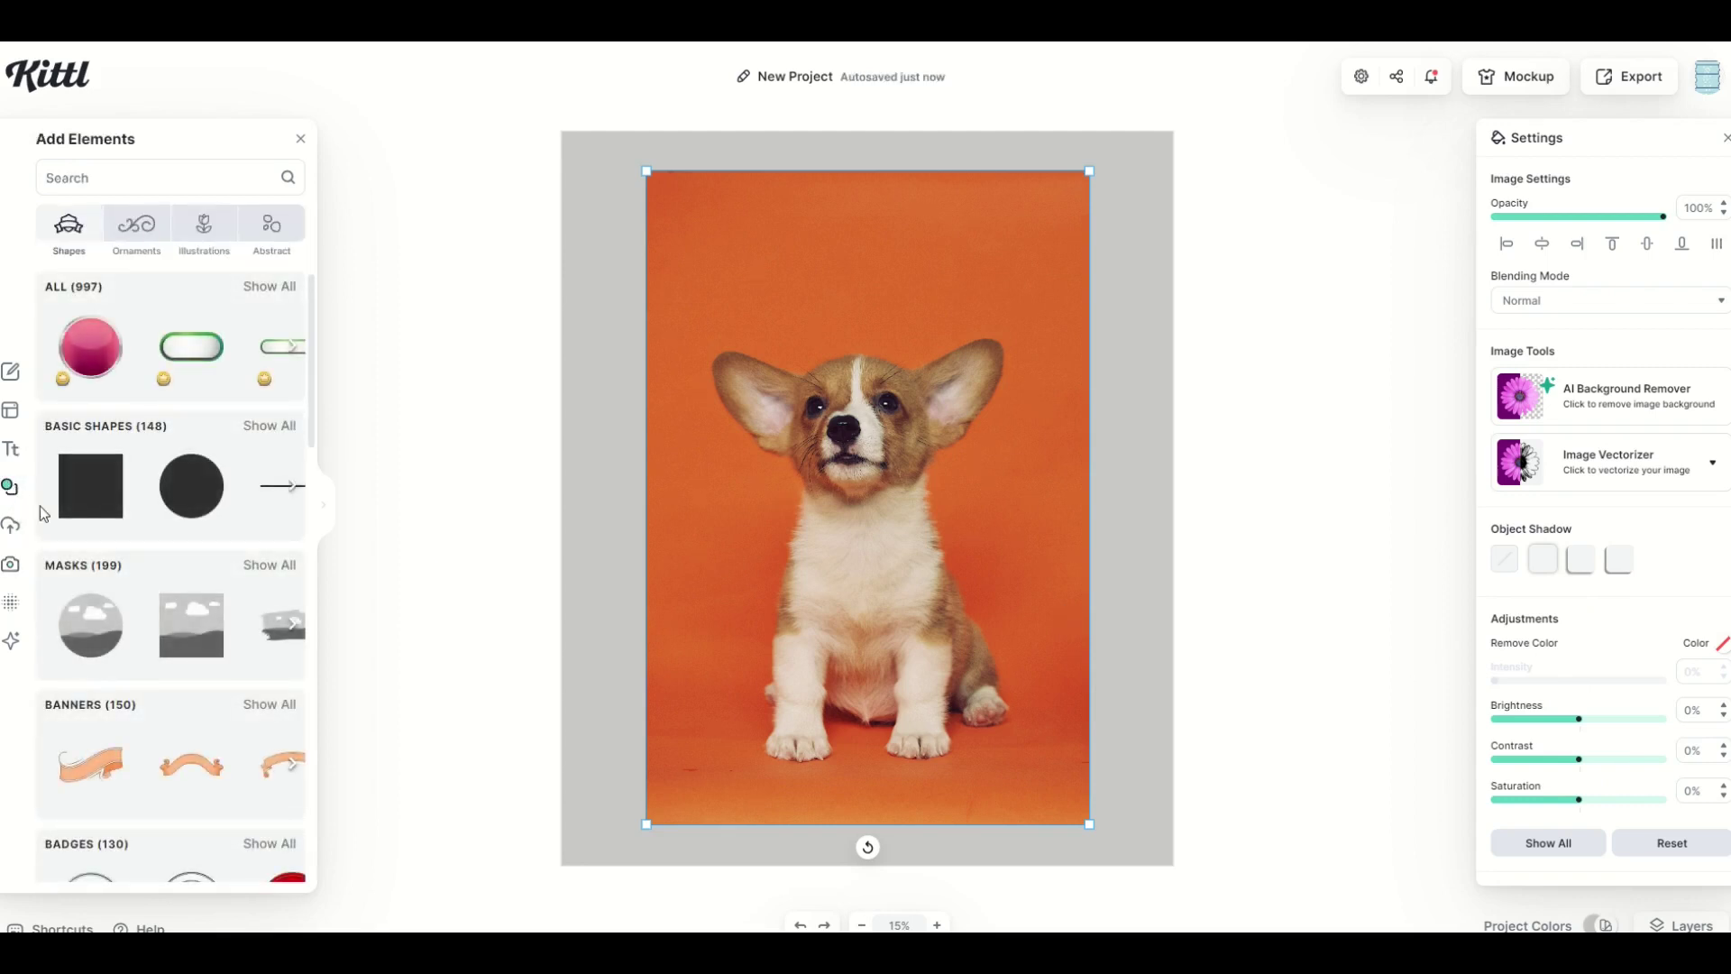
- Add a rectangular landscape mask over the corgi, enlarge it, and send it to the back
left_click(253, 578)
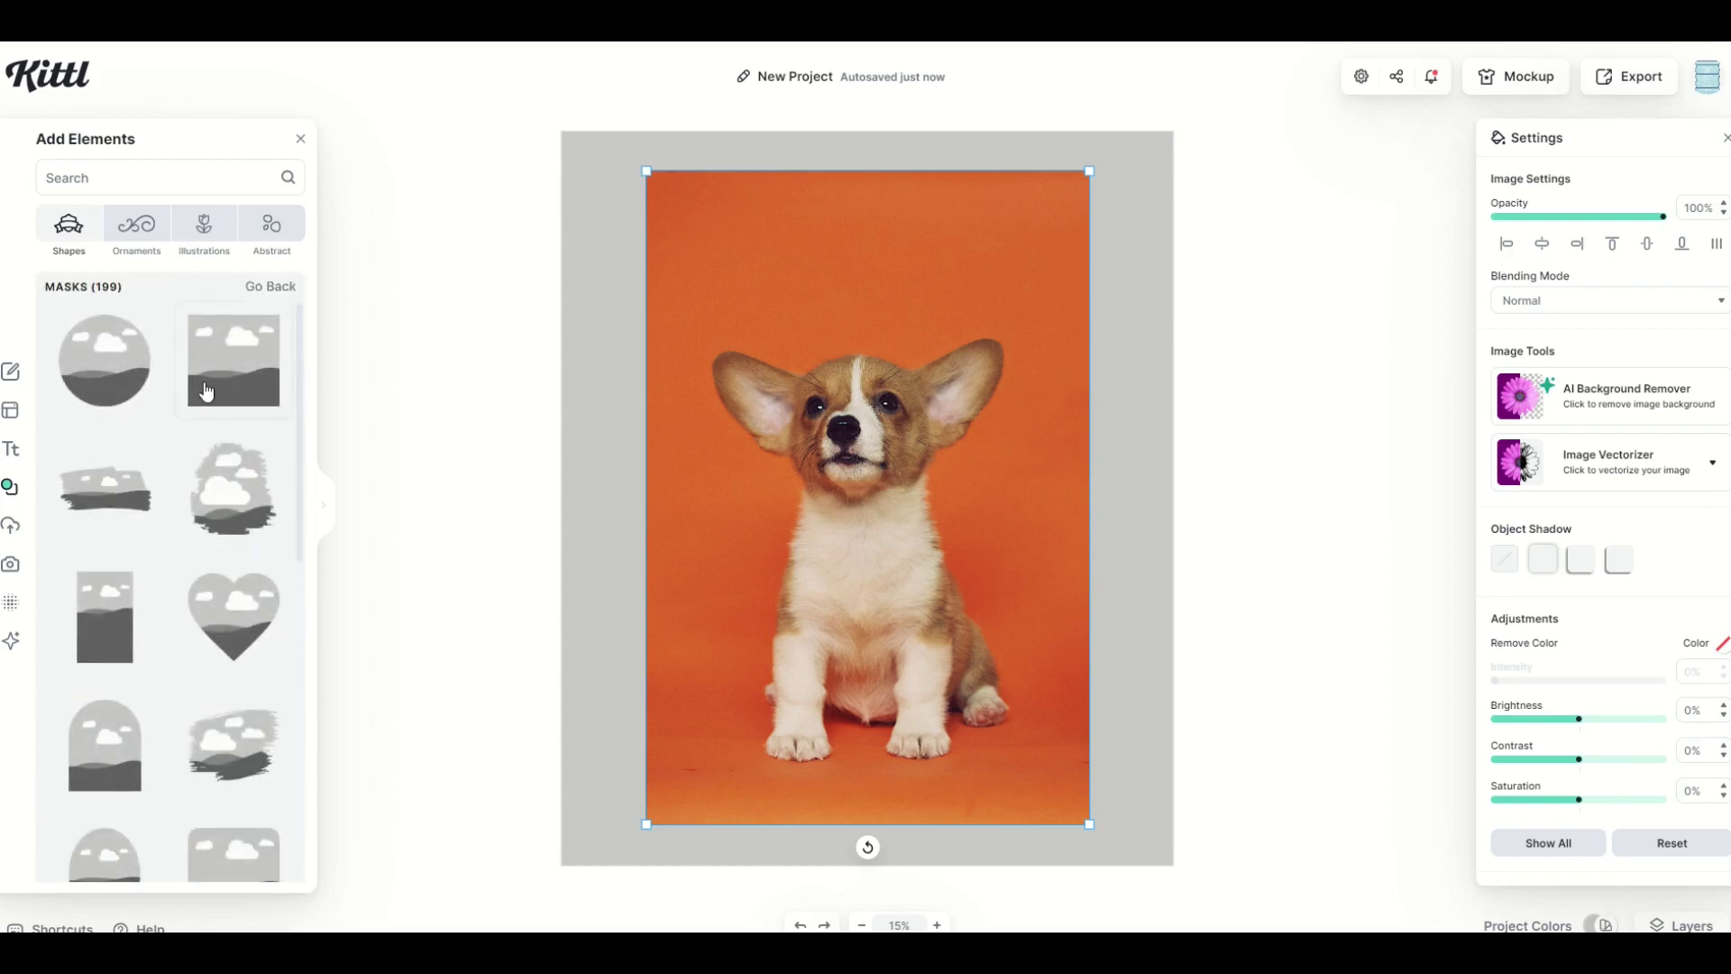
left_click(205, 390)
left_click_drag(825, 512, 745, 423)
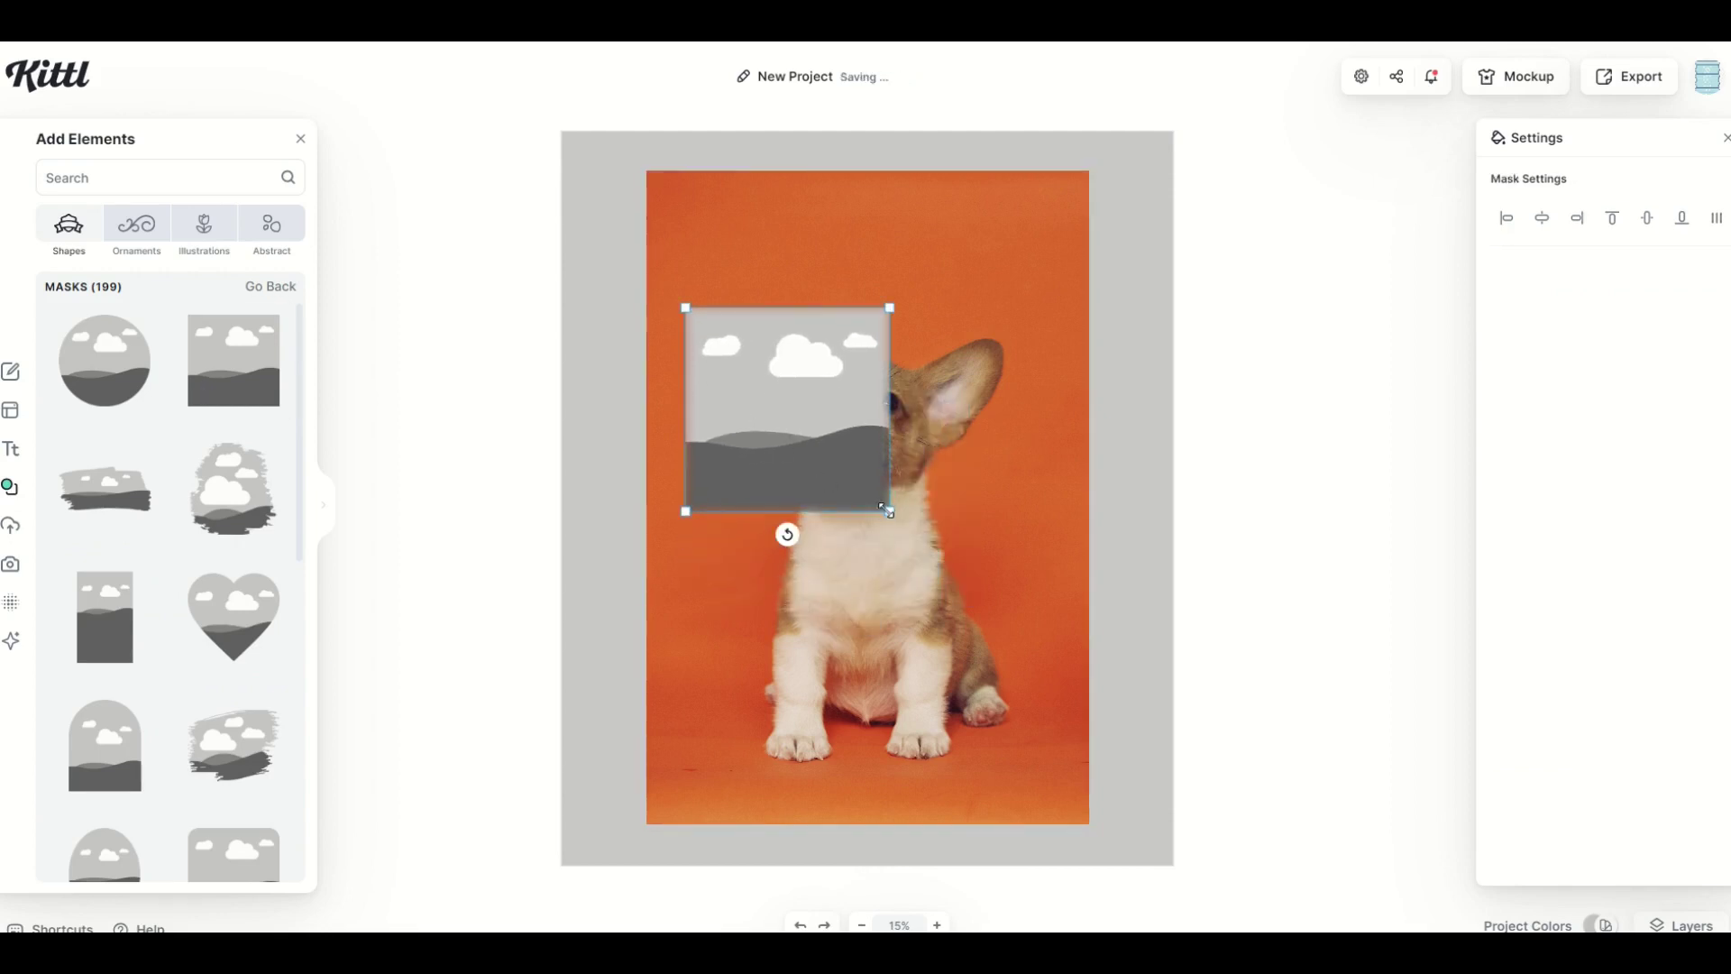
left_click_drag(887, 511, 1002, 721)
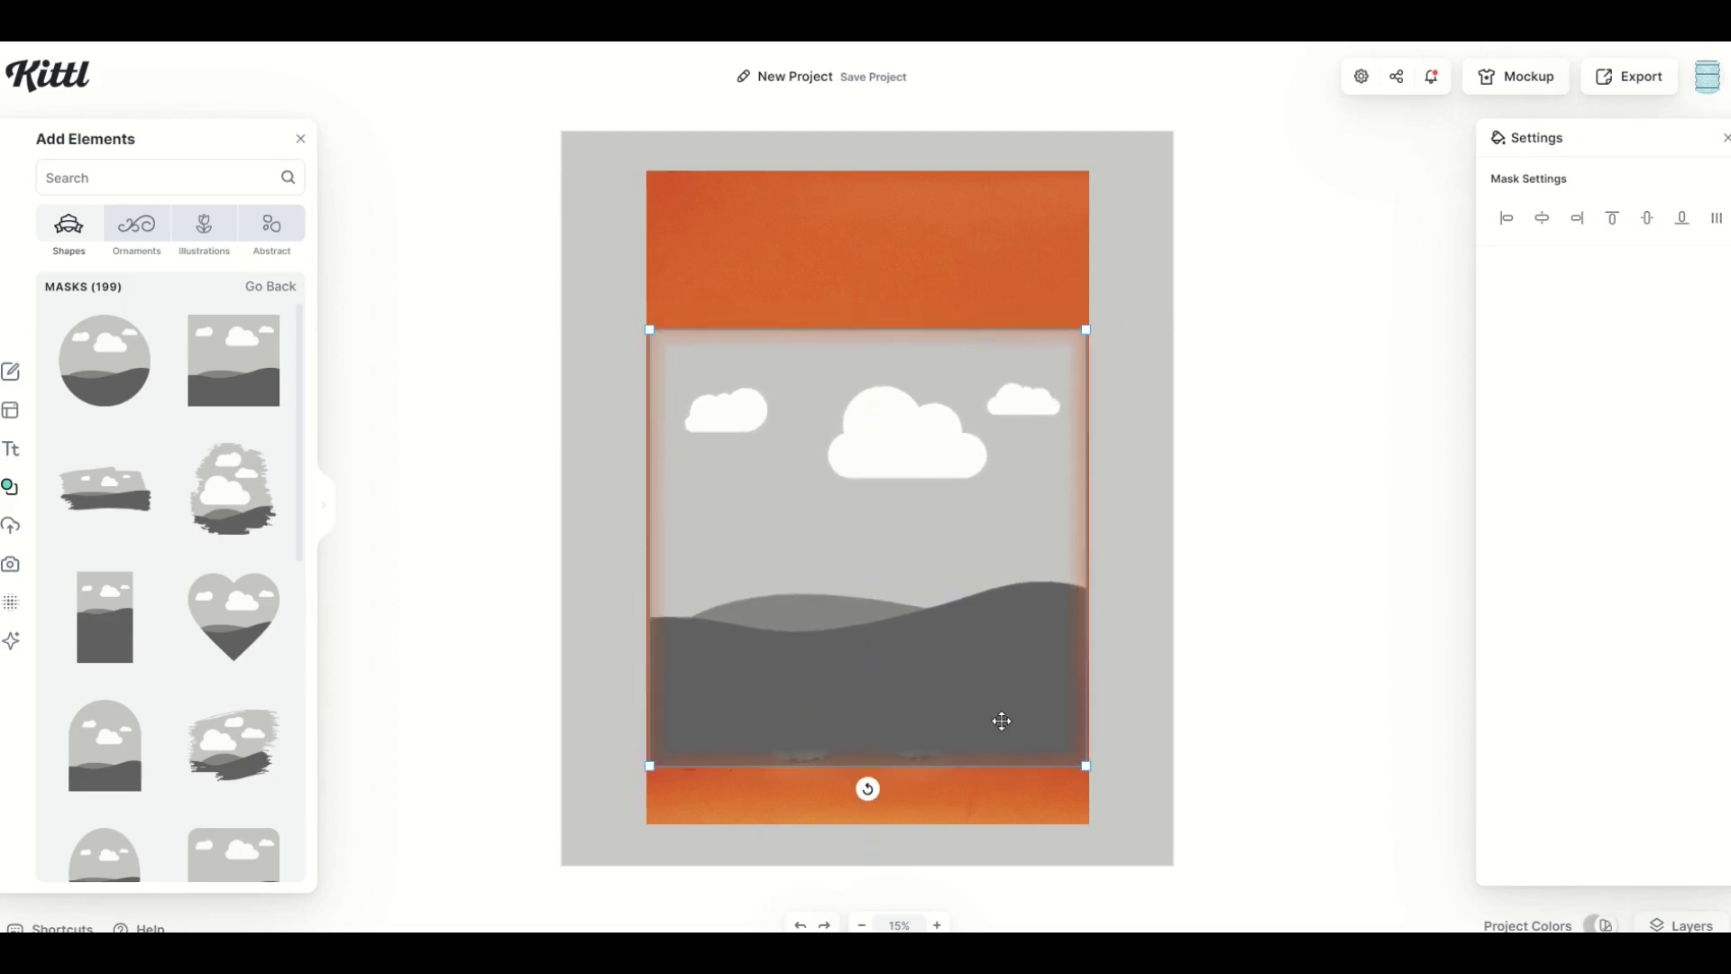
right_click(974, 697)
left_click(819, 562)
right_click(818, 562)
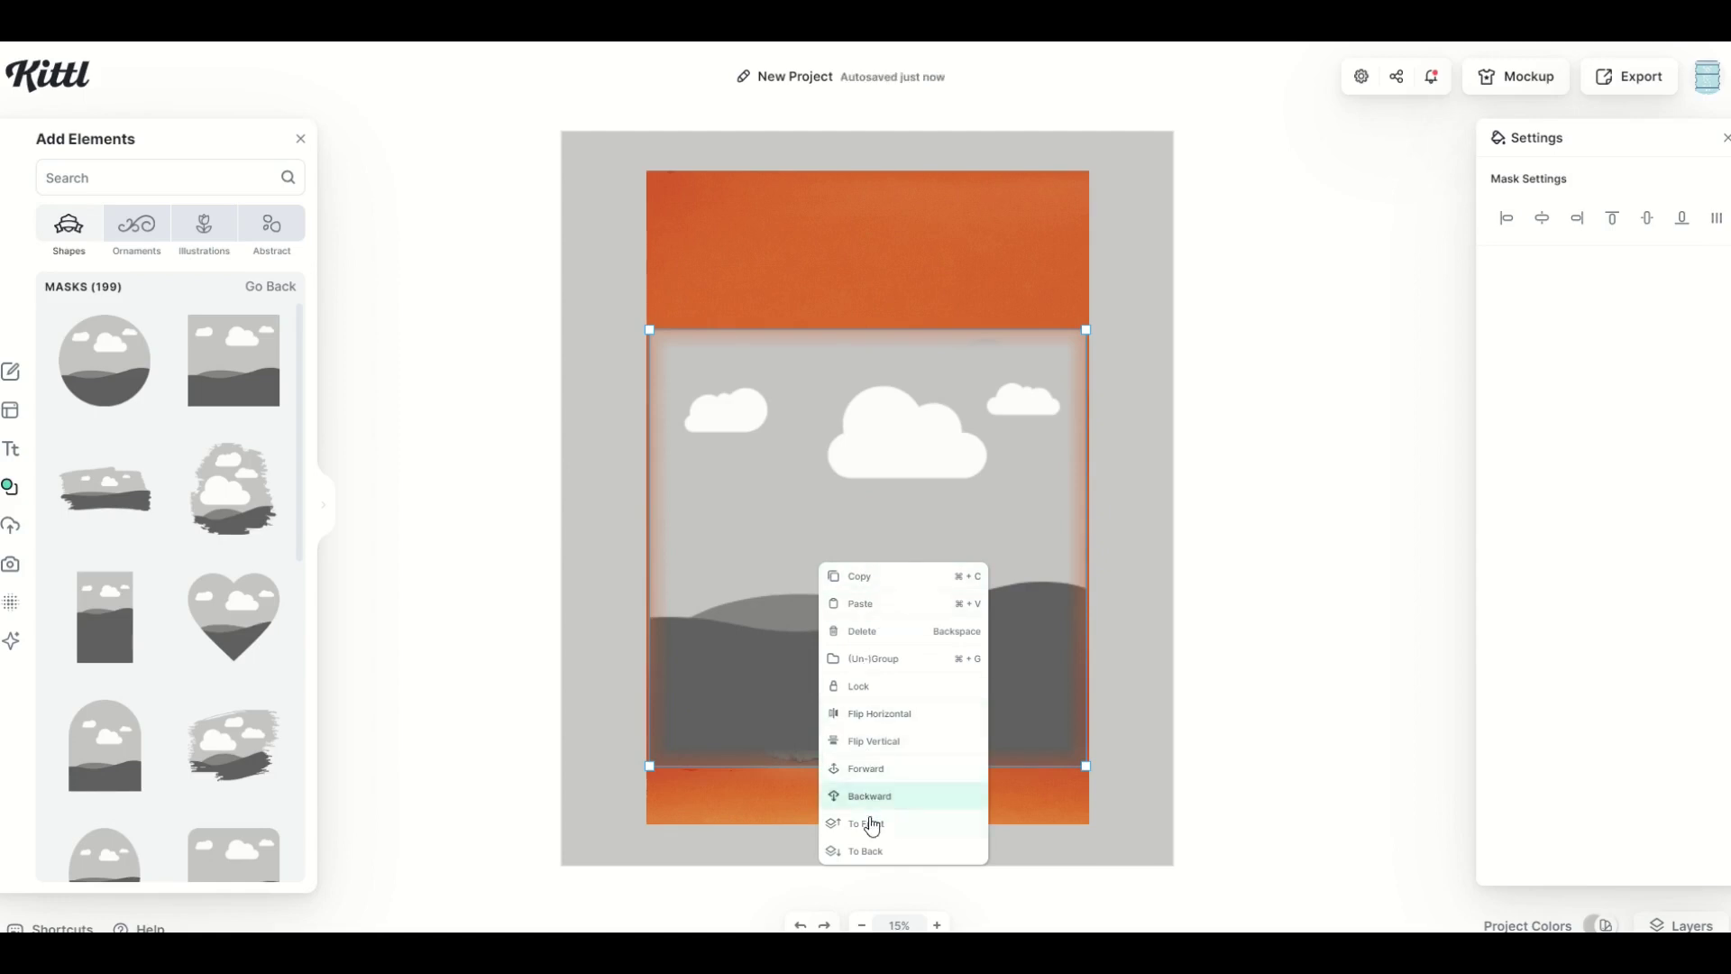
left_click(870, 852)
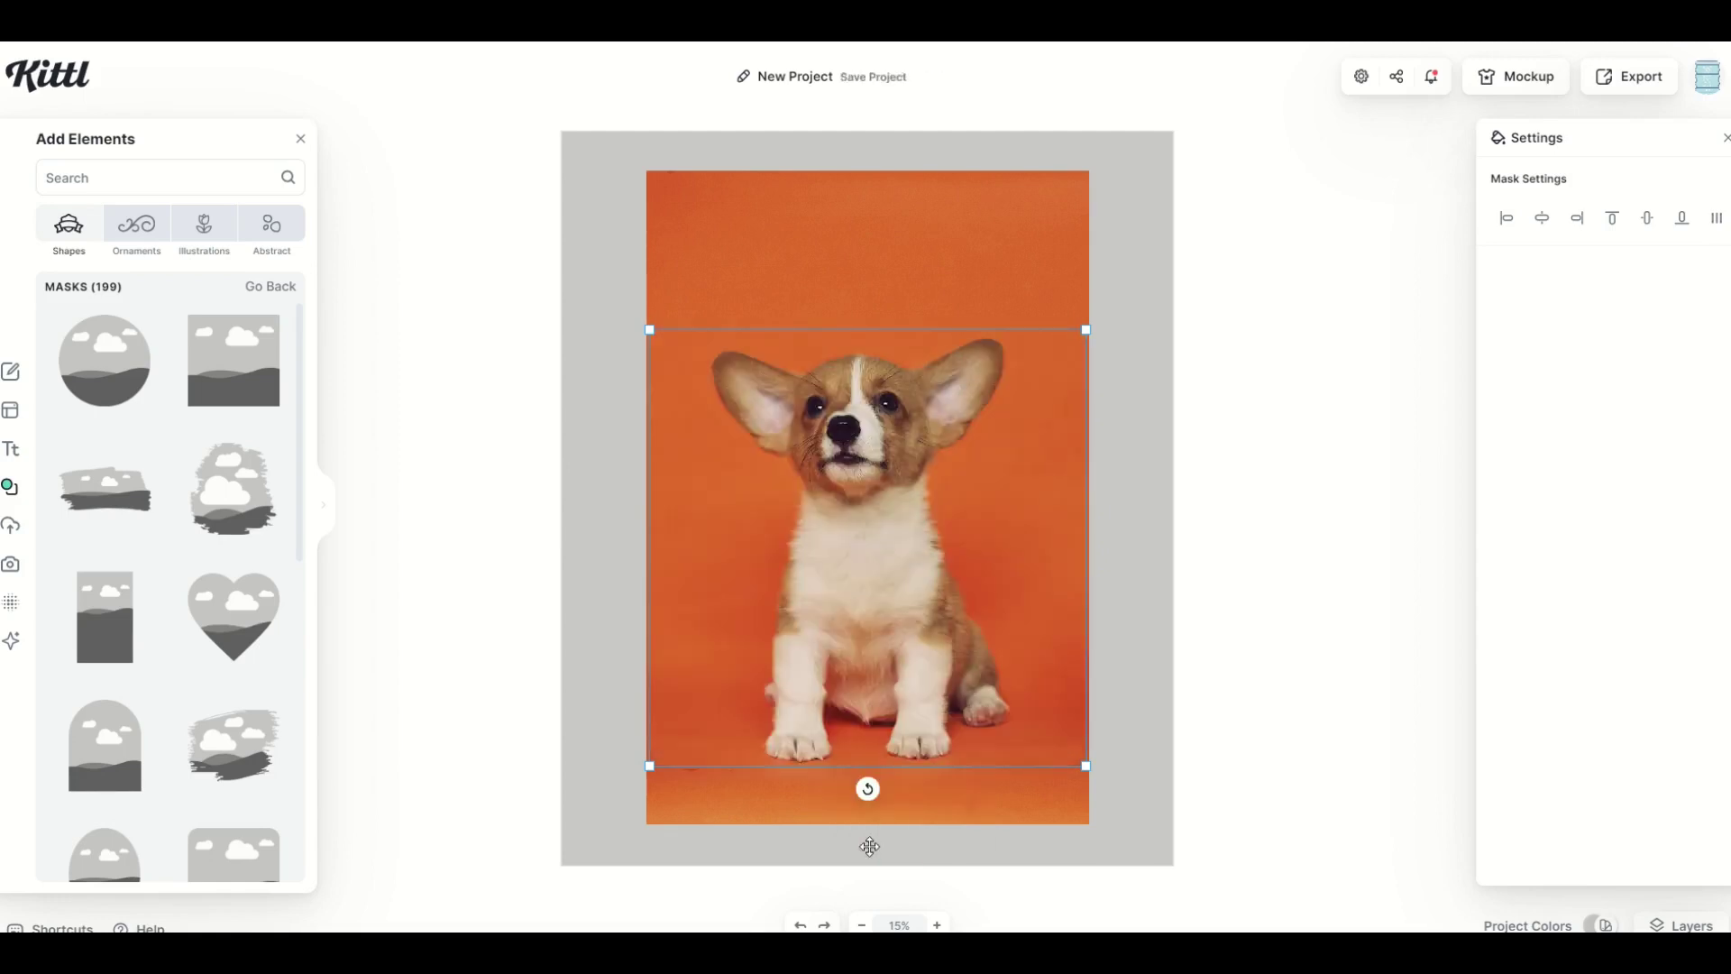
- Fit the corgi photo into the landscape mask, adjust its crop, then delete it
left_click(815, 295)
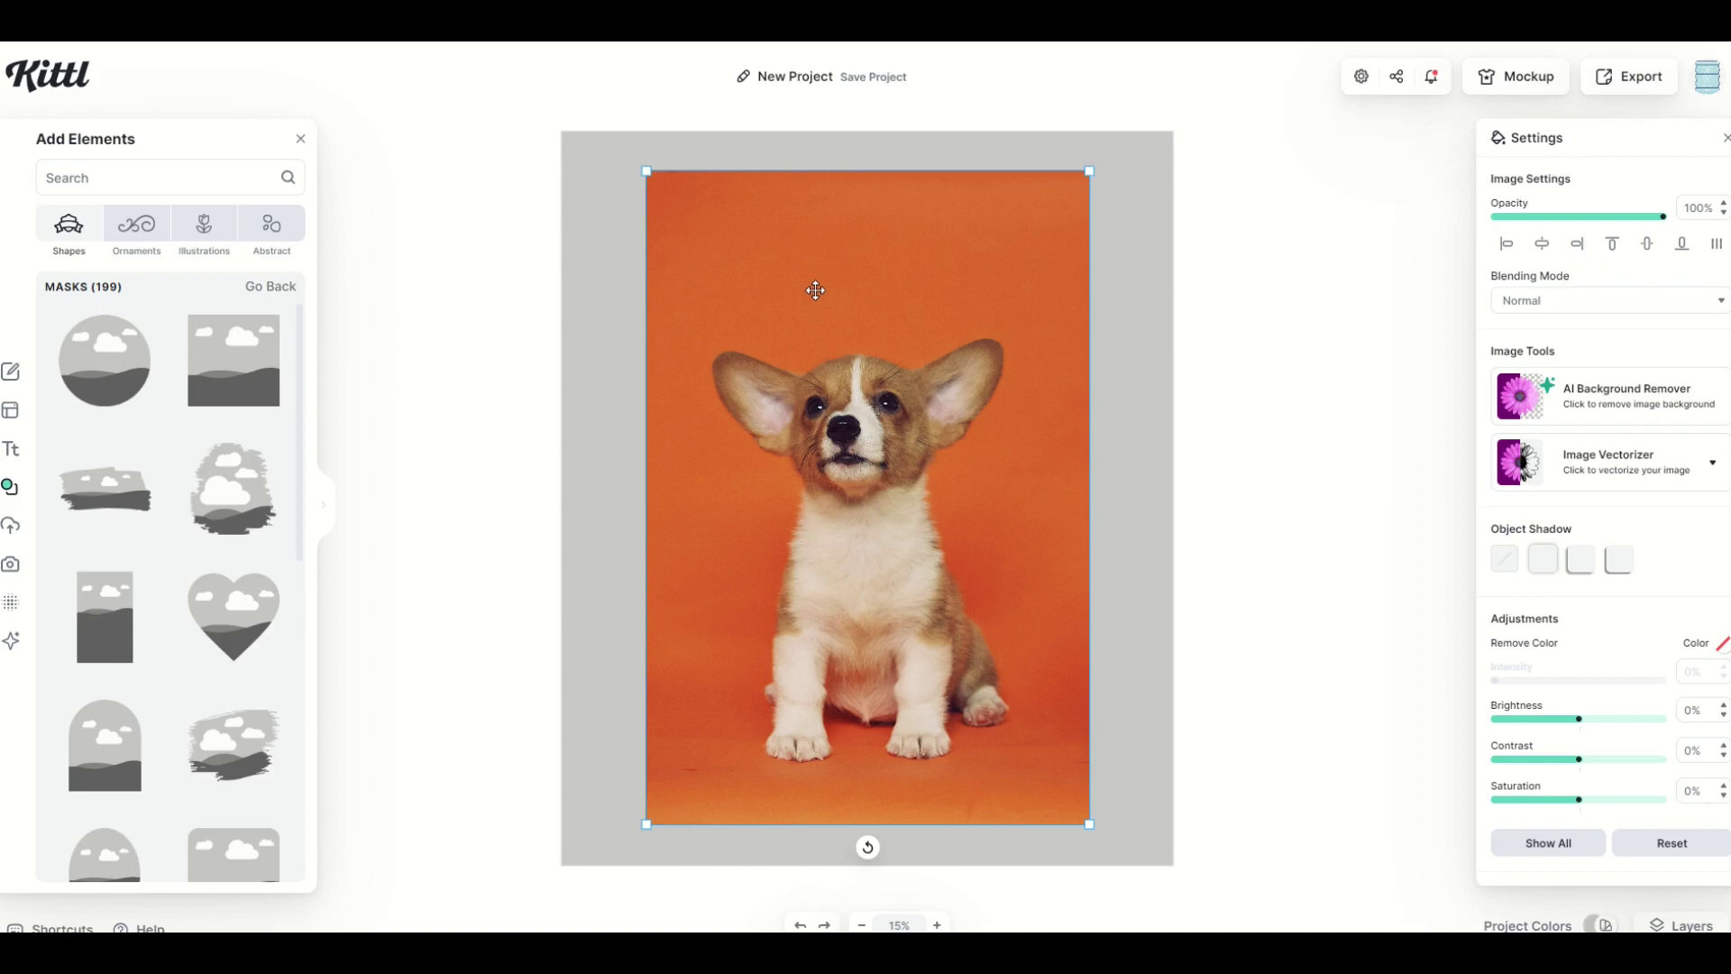
left_click_drag(815, 291, 820, 341)
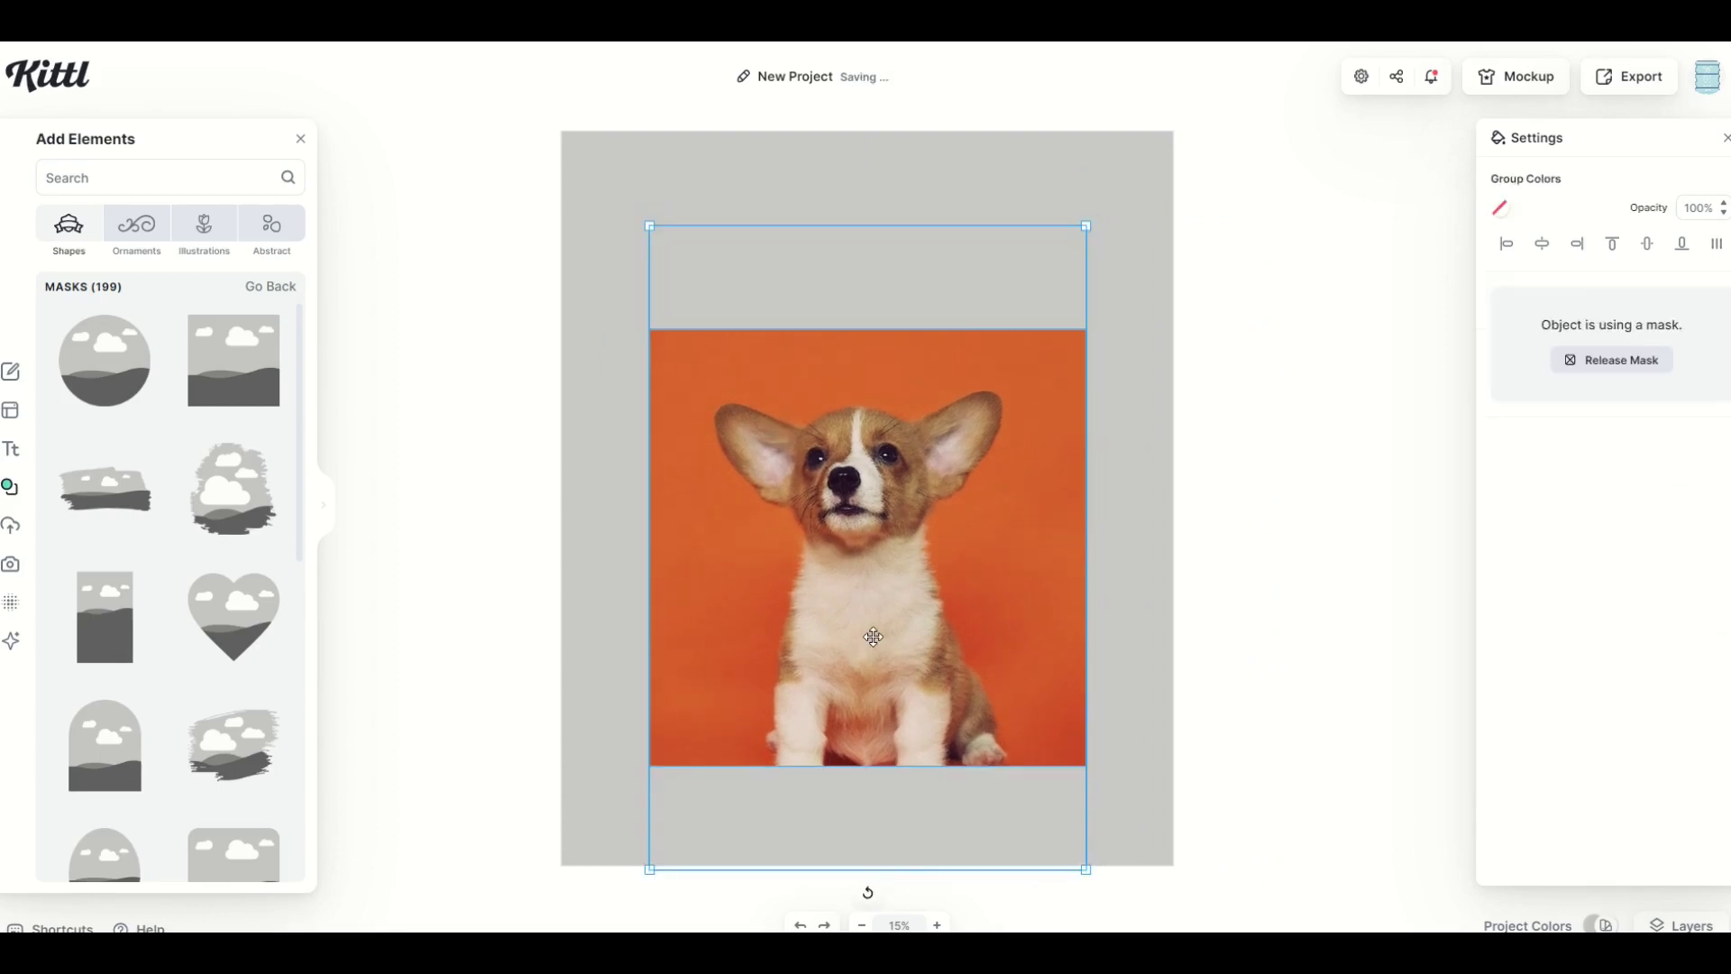
left_click(631, 521)
left_click_drag(764, 535, 991, 695)
left_click(634, 502)
double_click(761, 502)
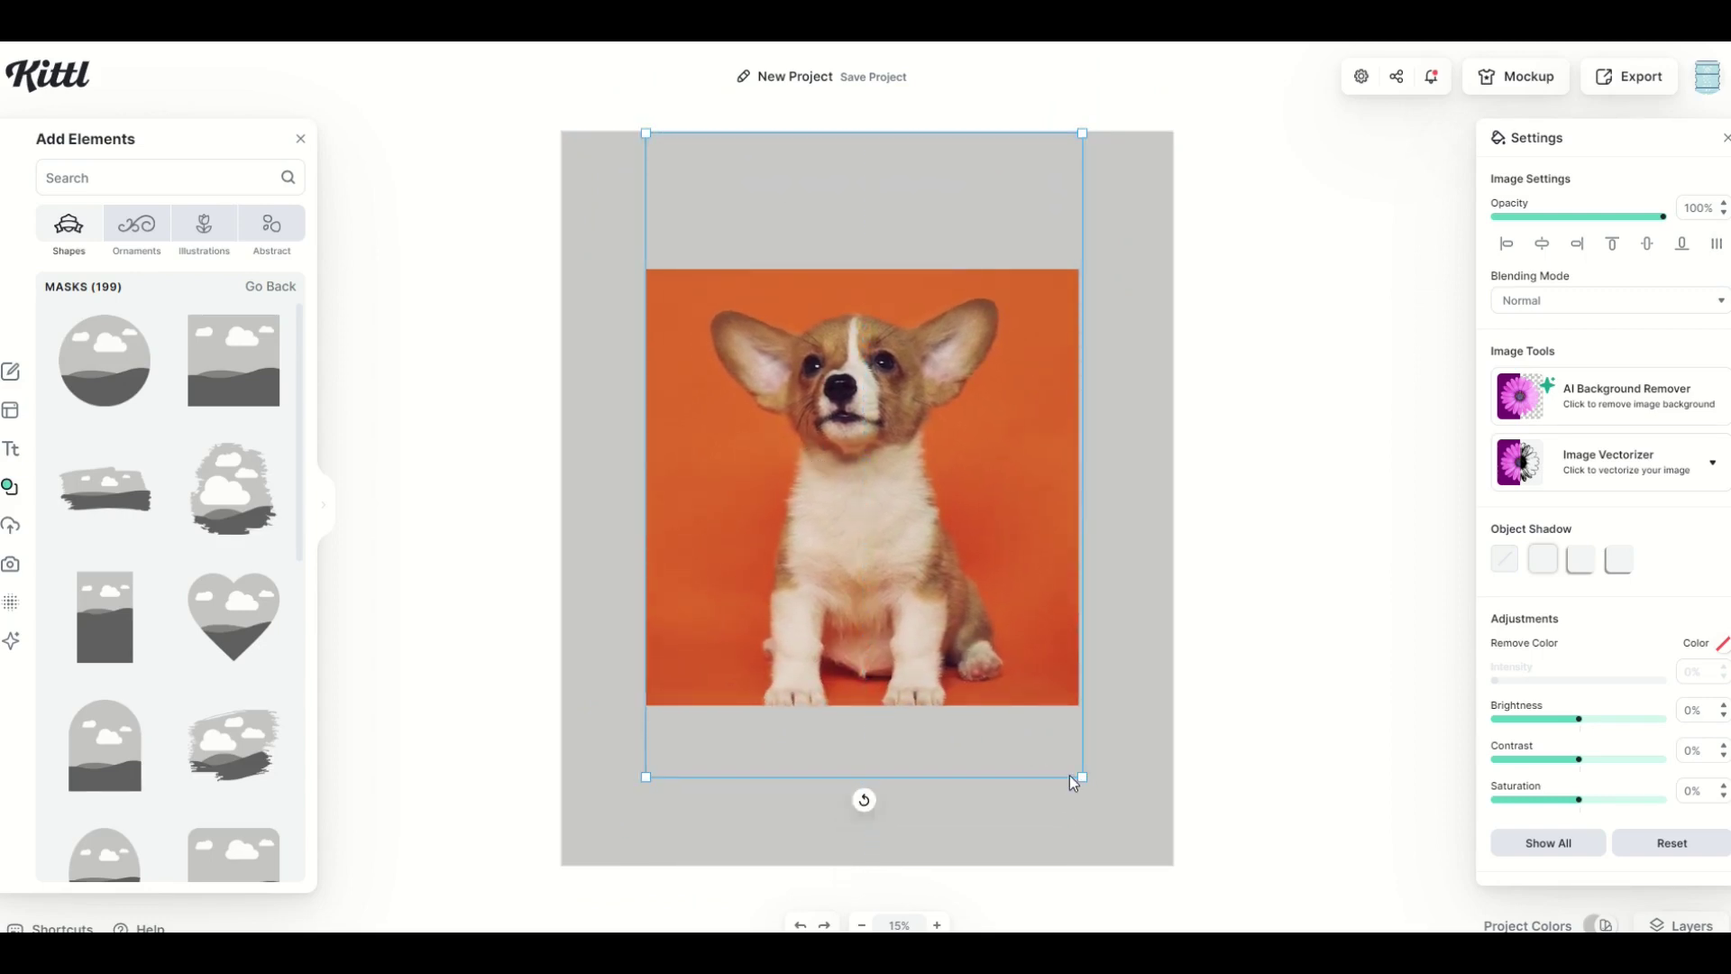
left_click_drag(1080, 778, 1172, 855)
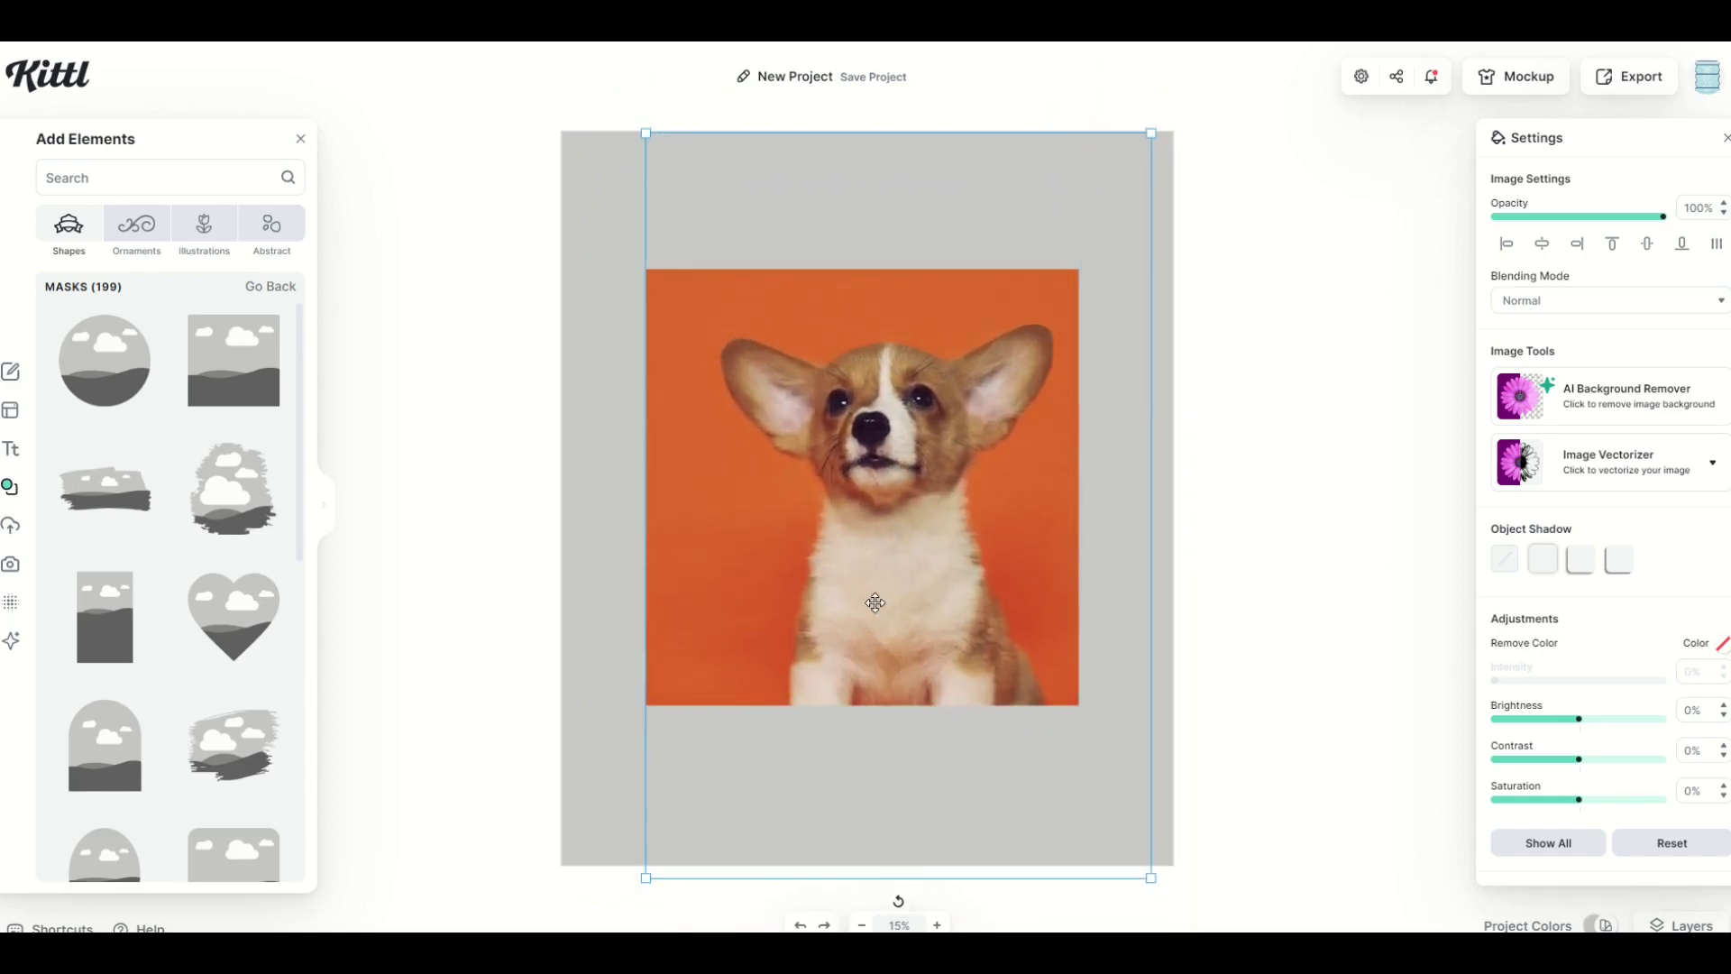
left_click_drag(875, 603, 841, 586)
left_click(812, 791)
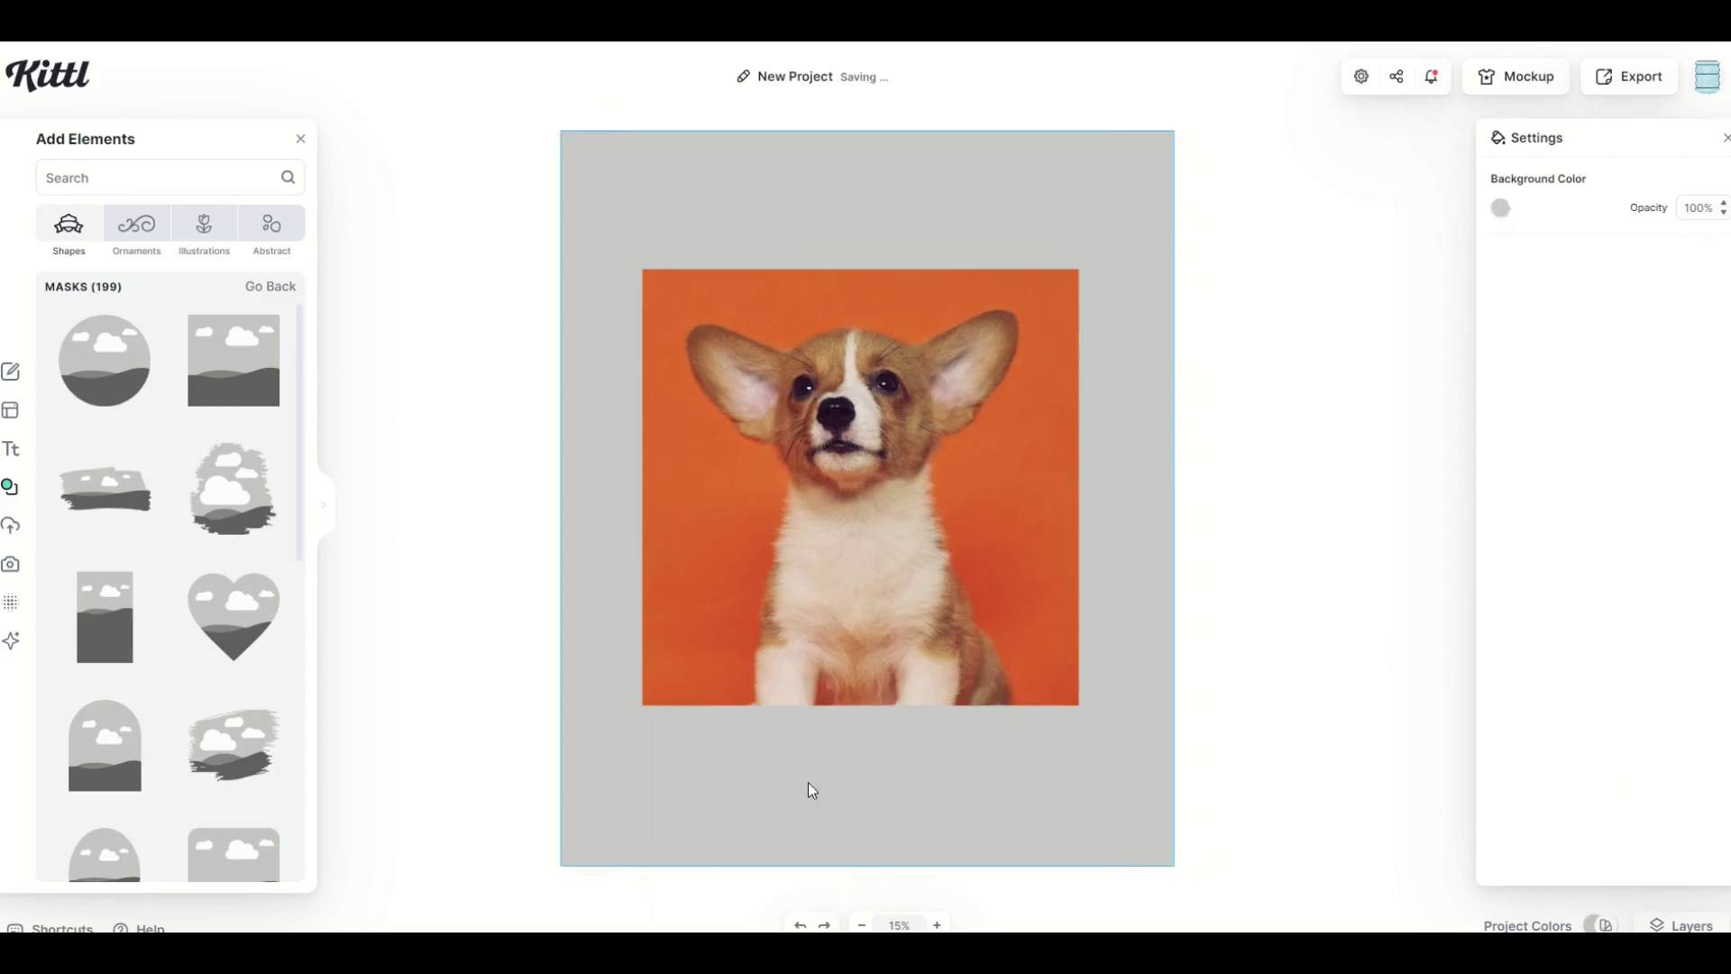
left_click(976, 711)
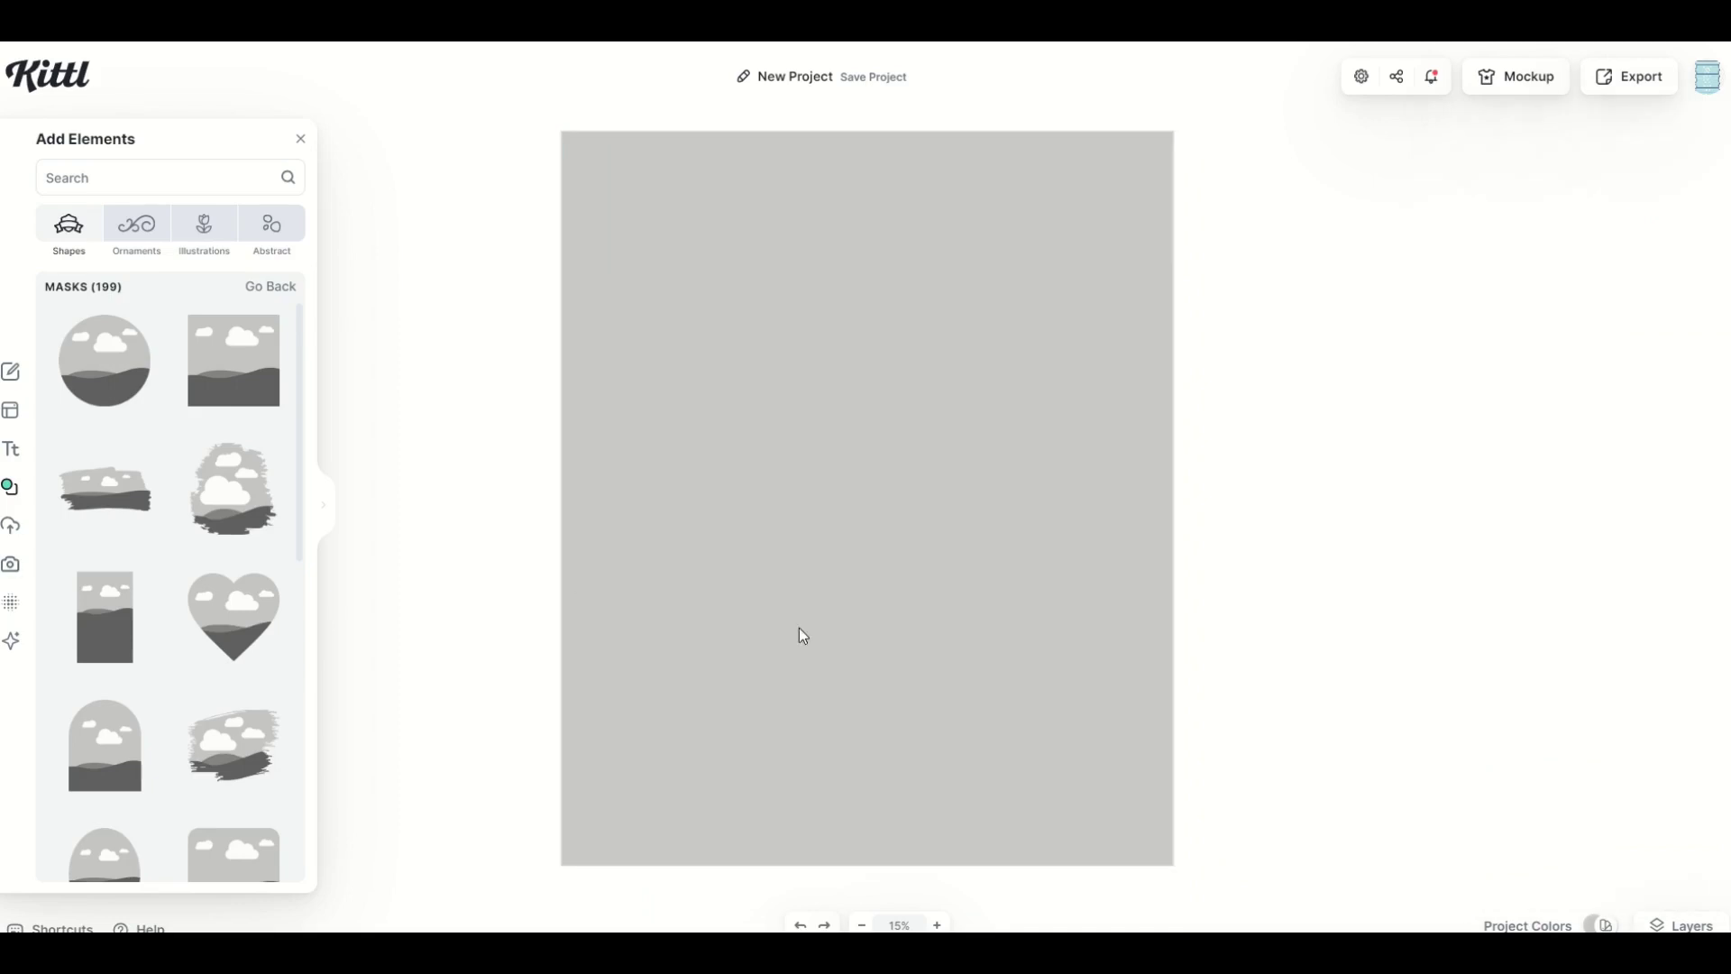
- Add a heart mask enlarged to fill the artboard and make the background red
scroll(73, 343, "down", 5)
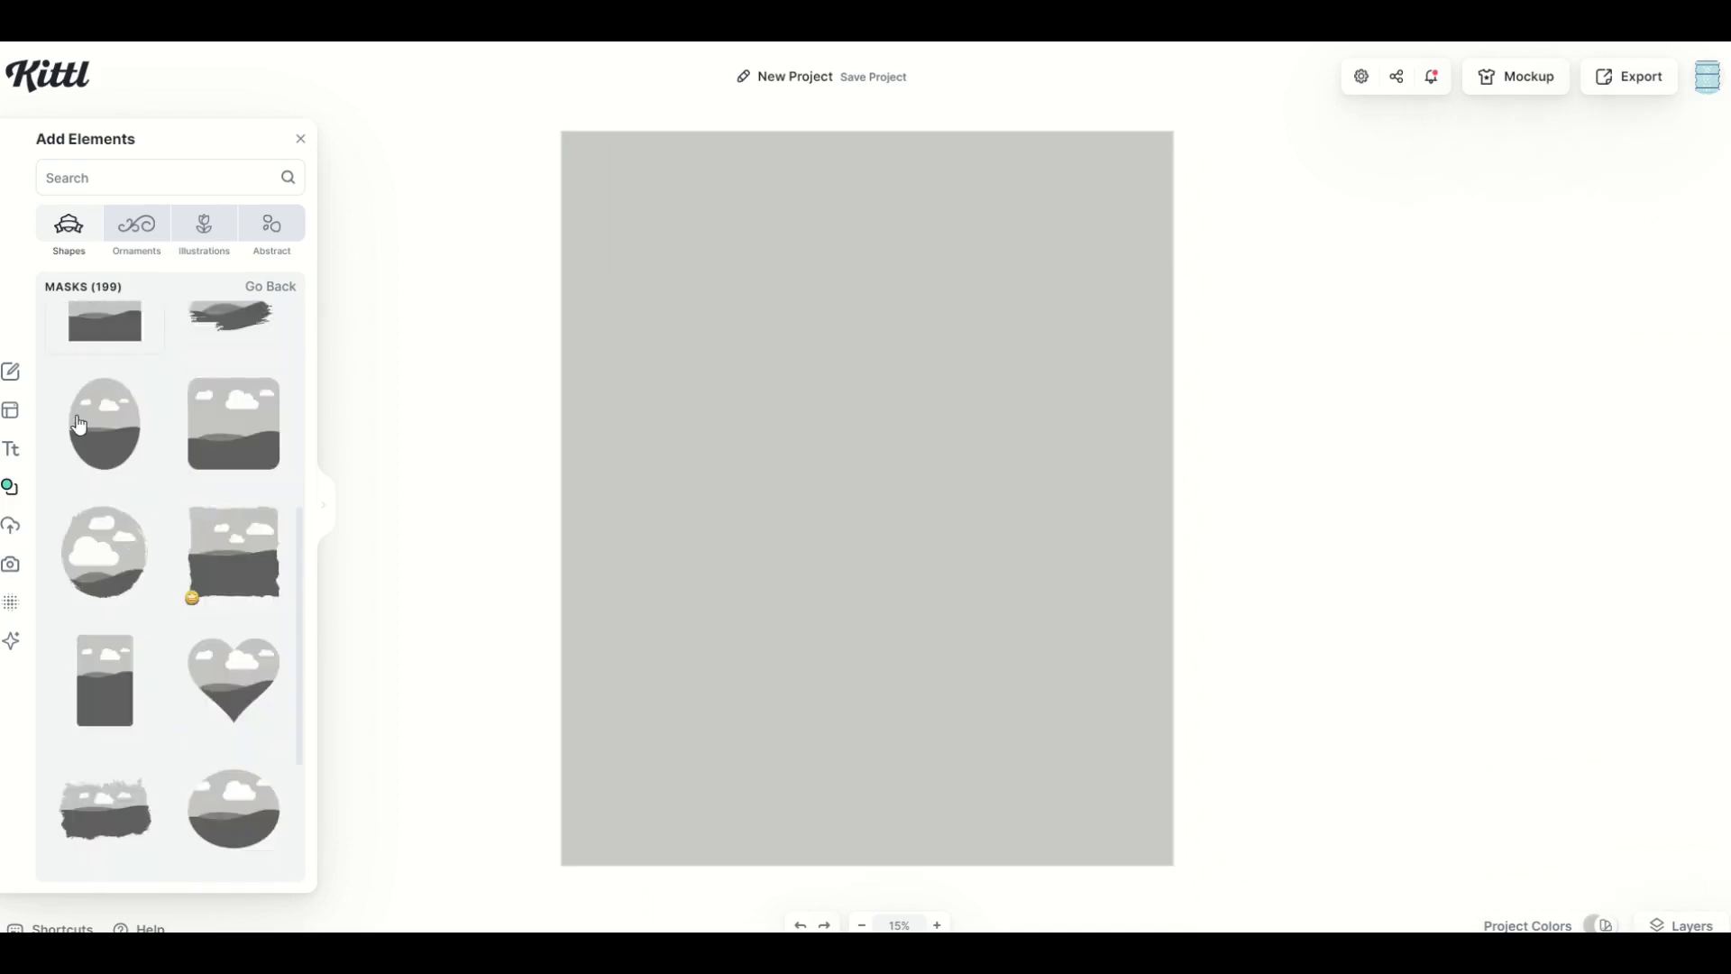
left_click(221, 576)
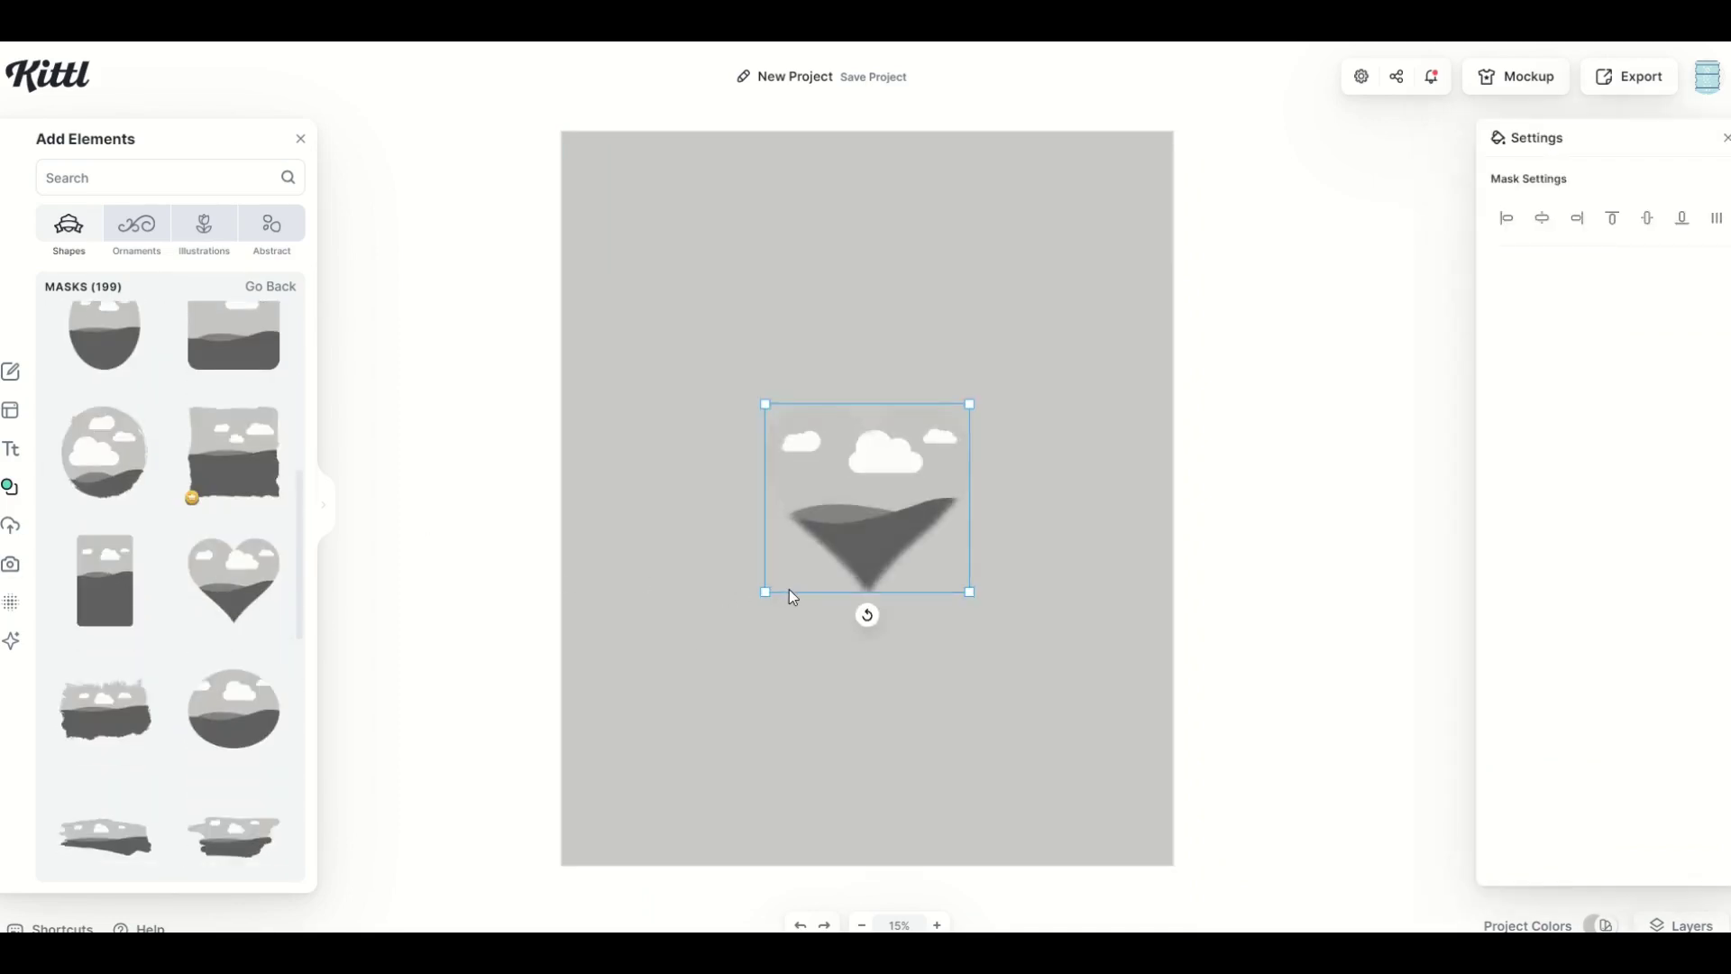
left_click_drag(768, 594, 631, 798)
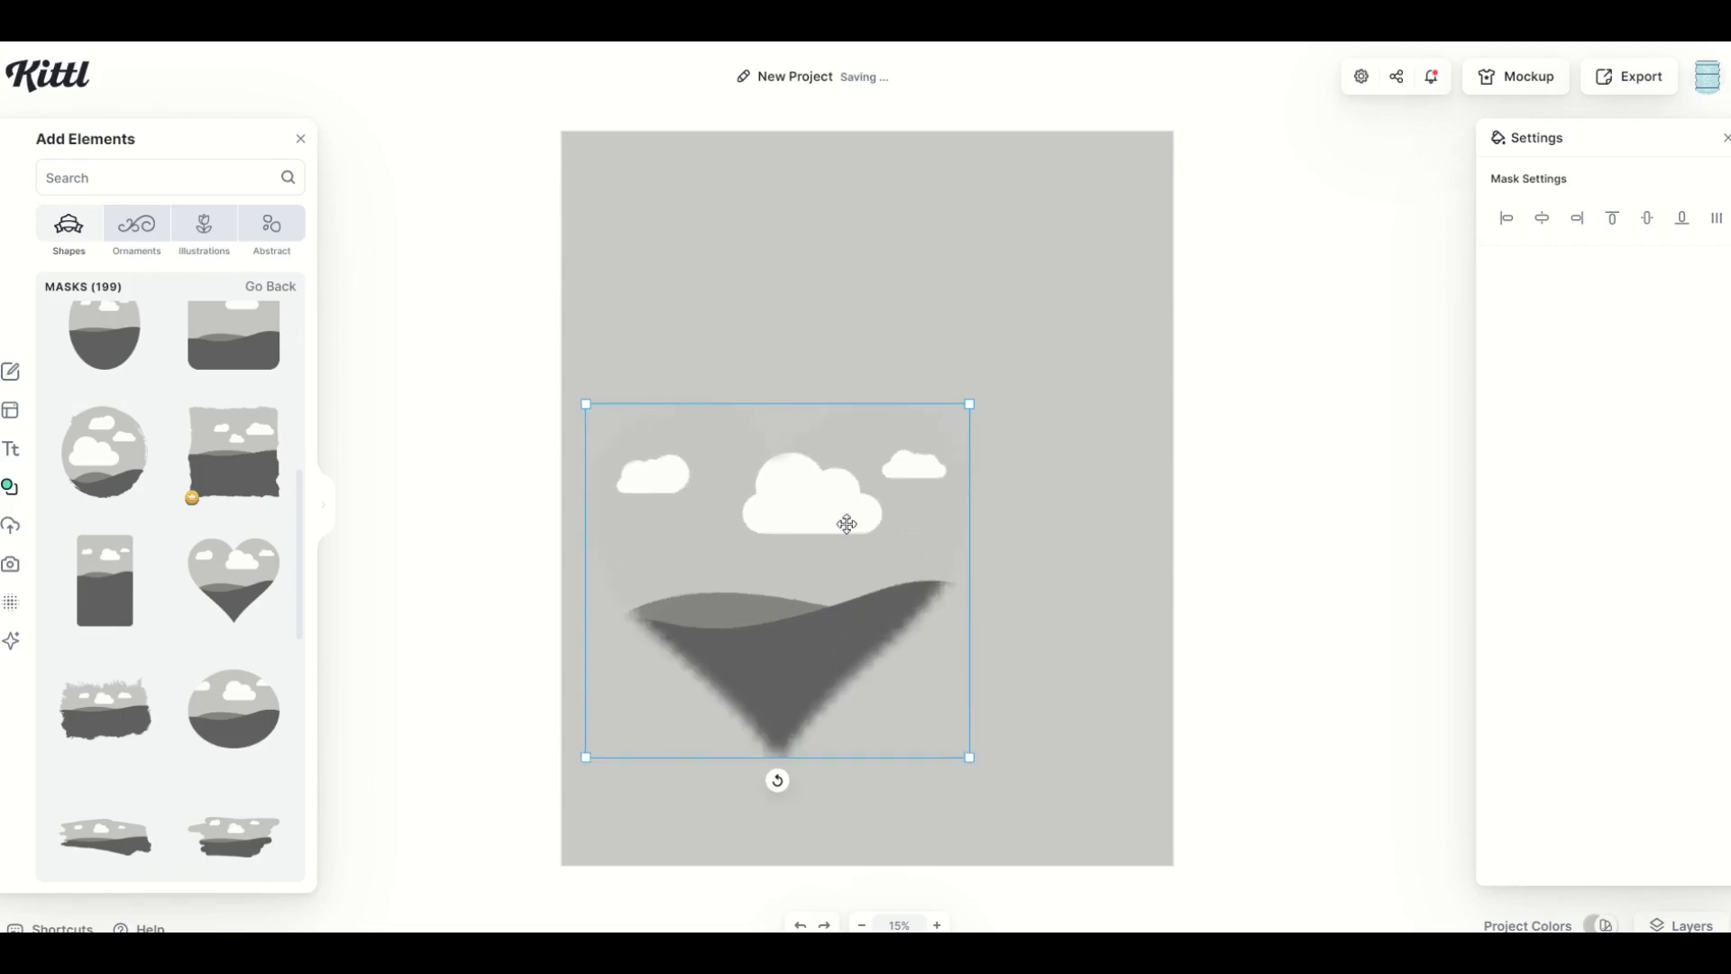
left_click(1479, 274)
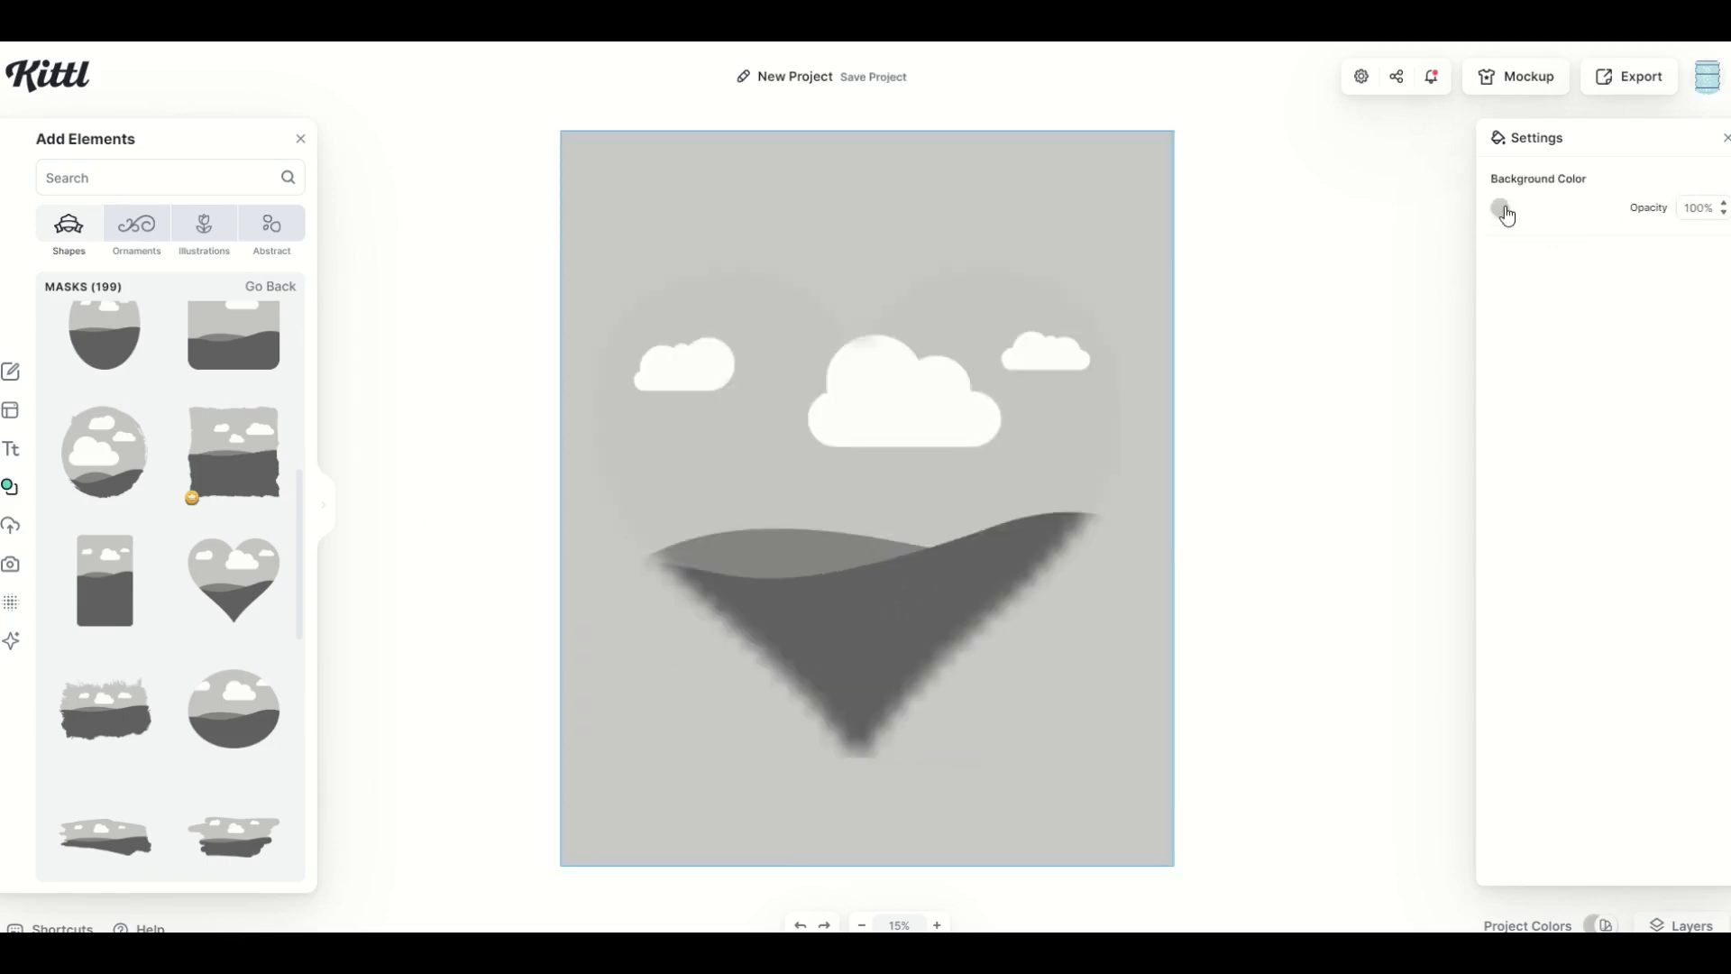
left_click(1502, 209)
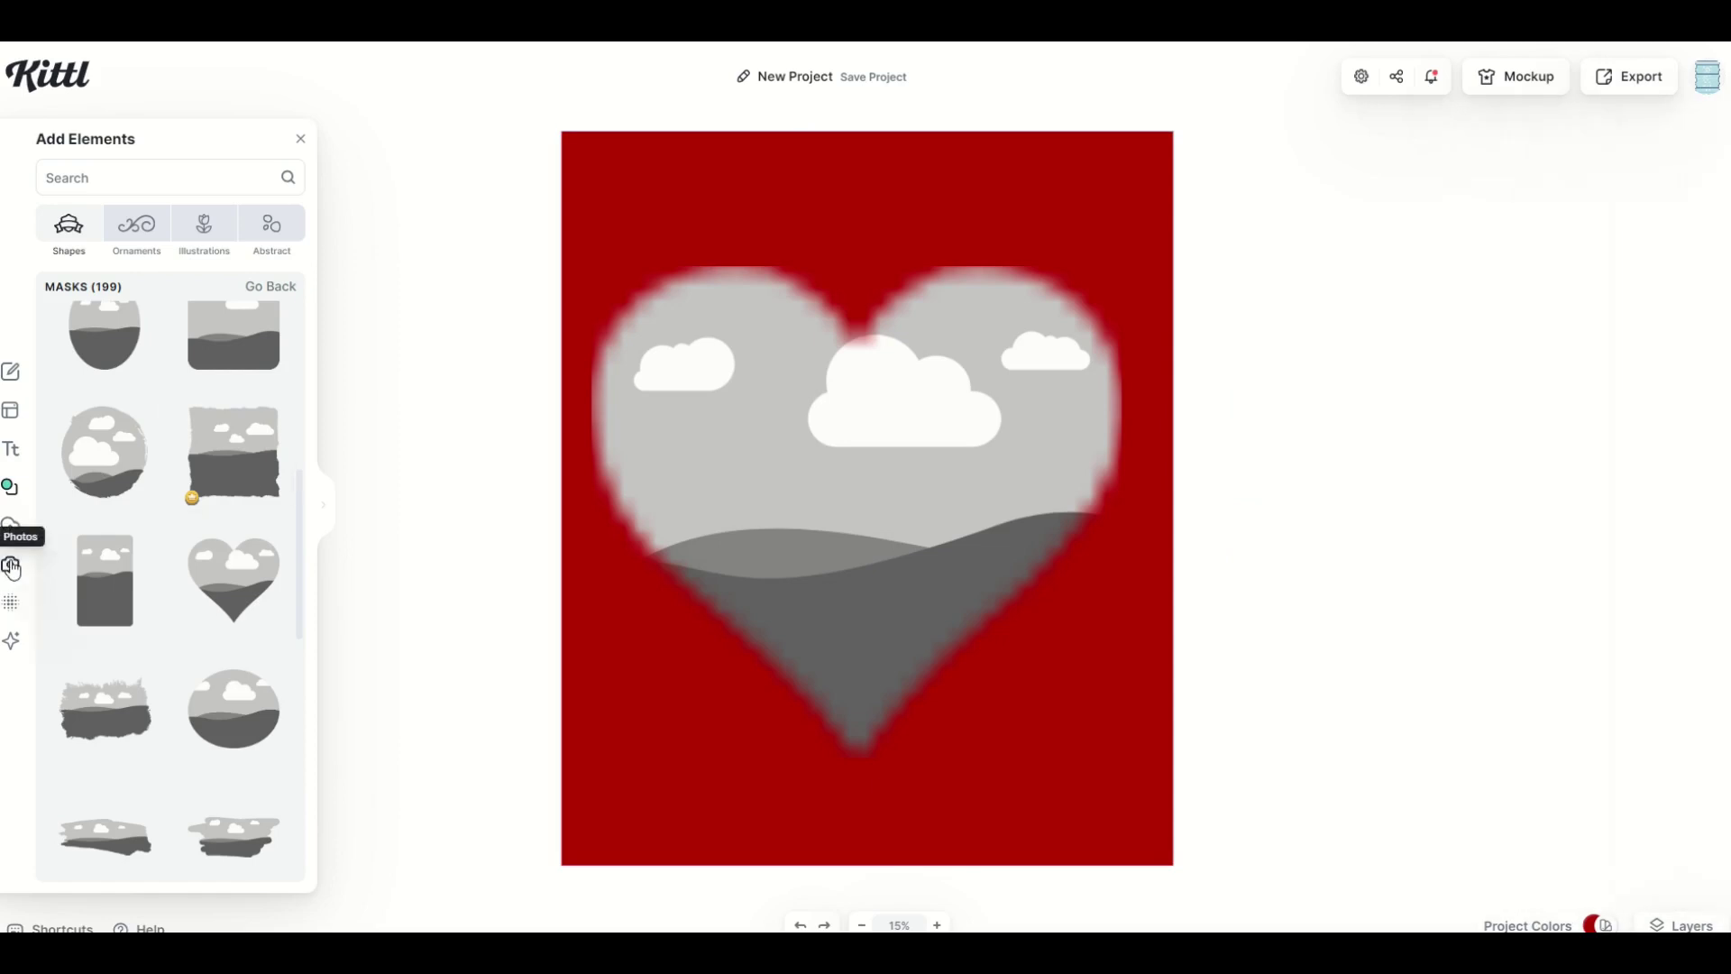
- Add the Samoyed photo, enlarge it, and place it inside the heart mask
left_click(10, 563)
scroll(97, 542, "down", 15)
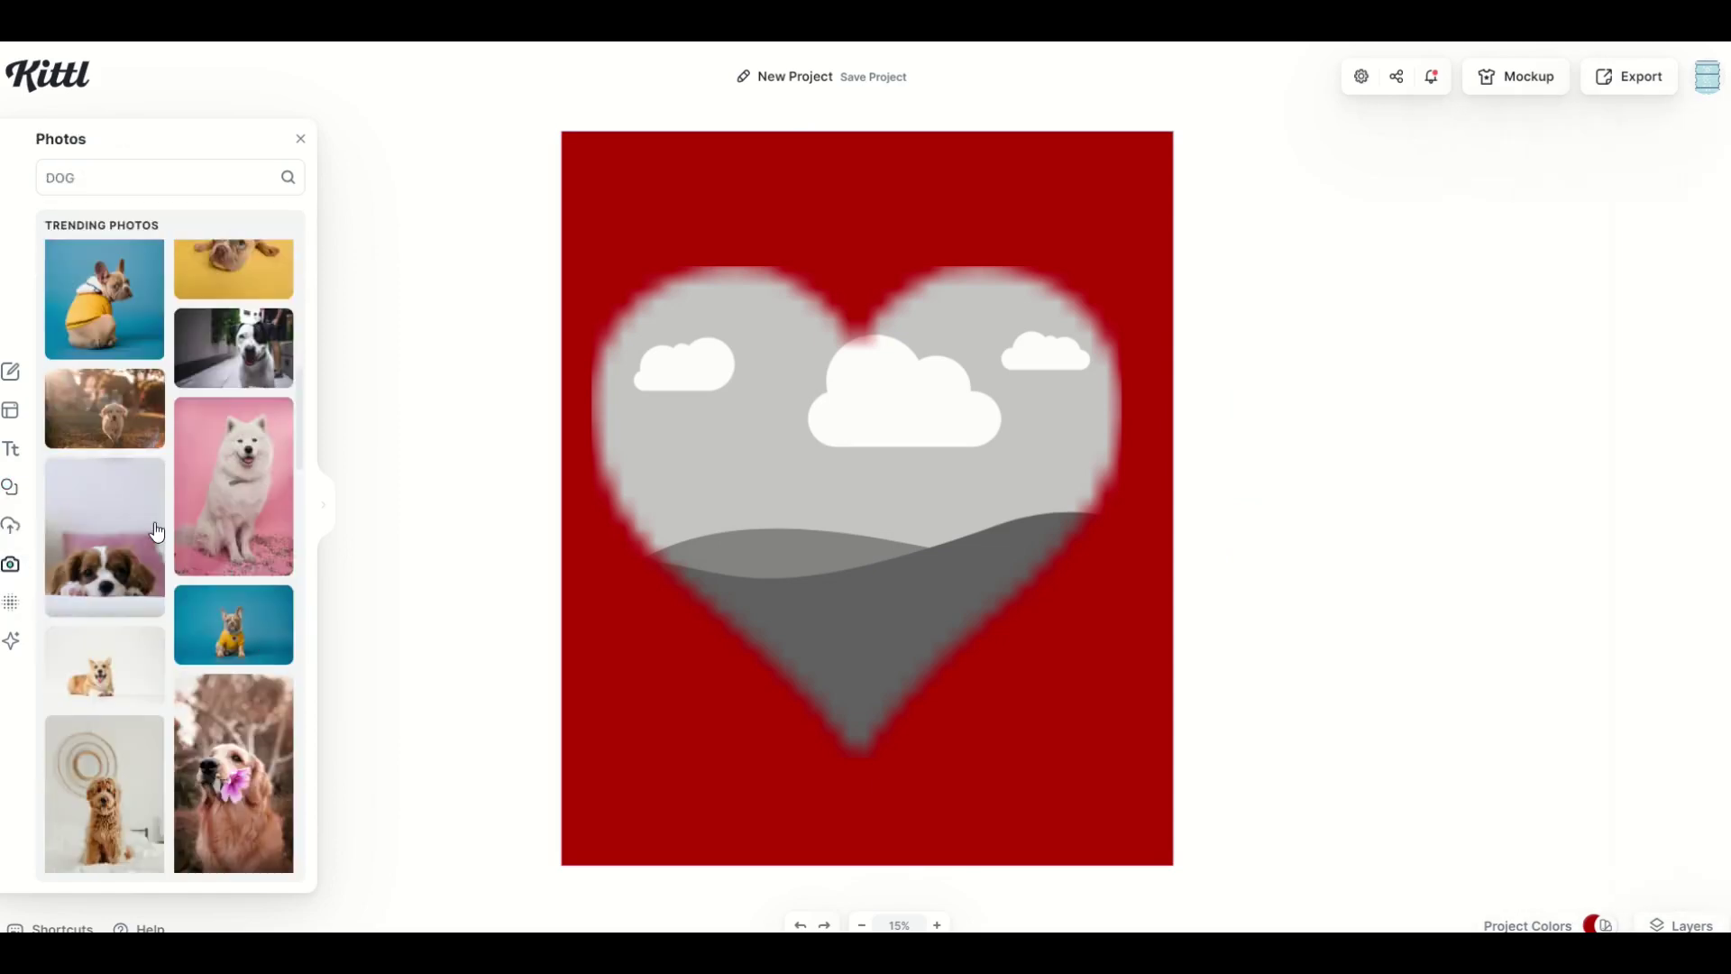
left_click(227, 626)
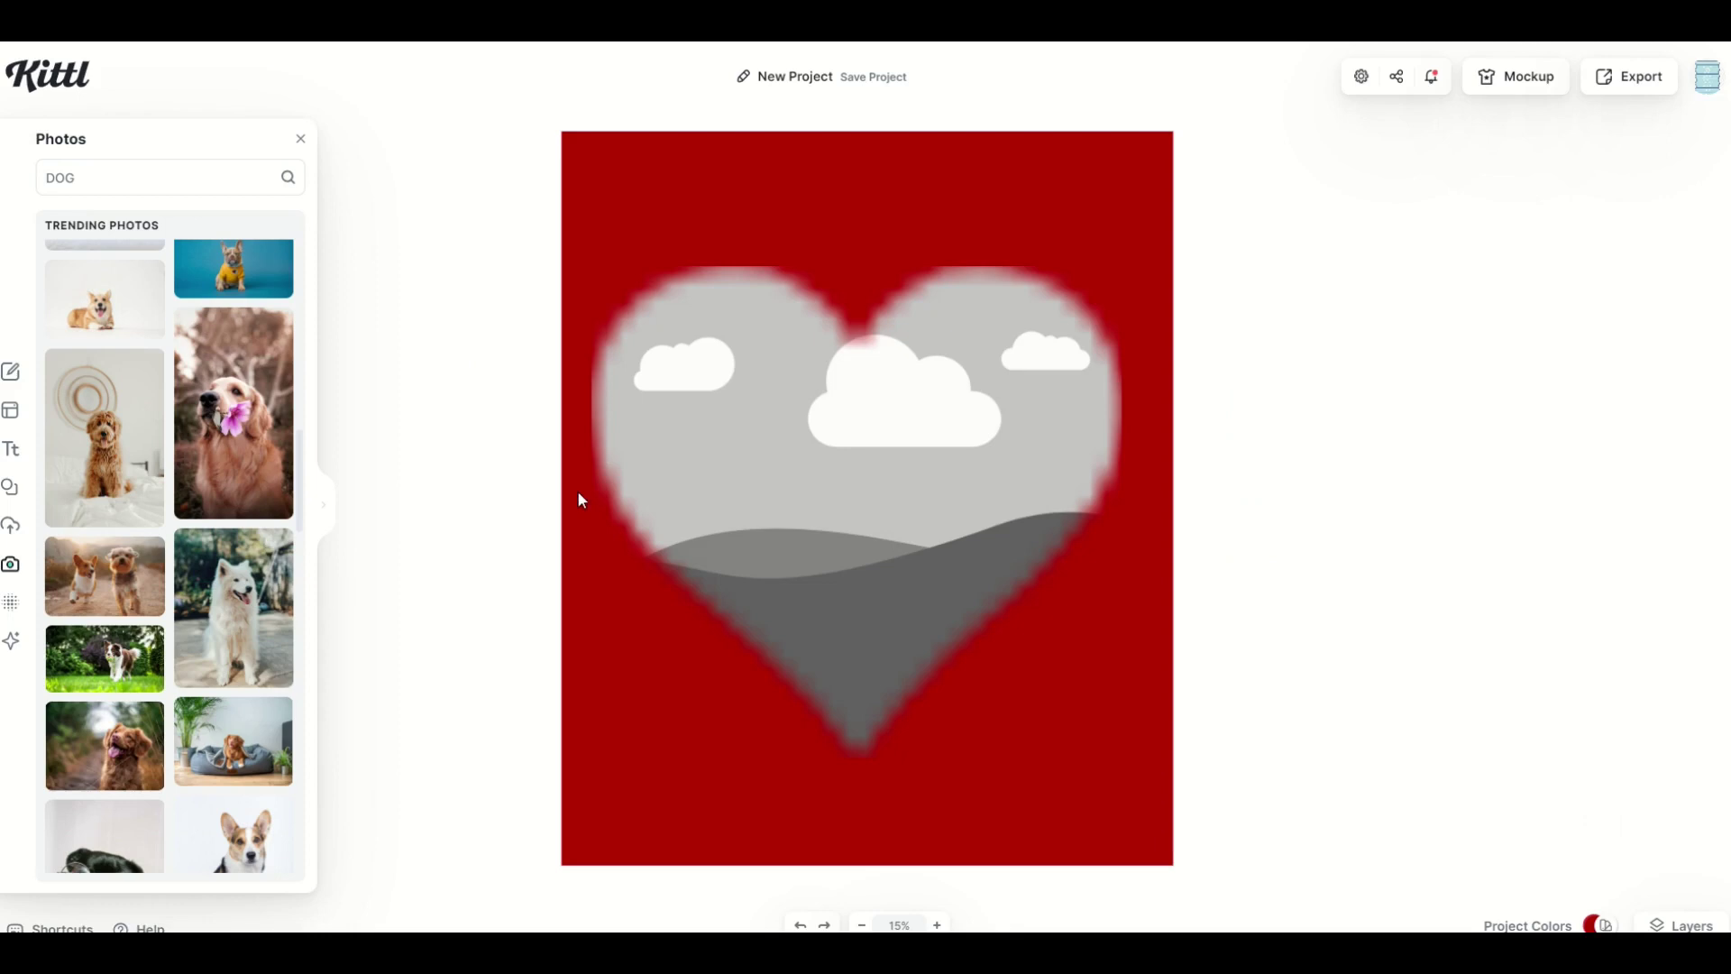
left_click_drag(774, 622, 565, 845)
left_click_drag(960, 376, 1138, 138)
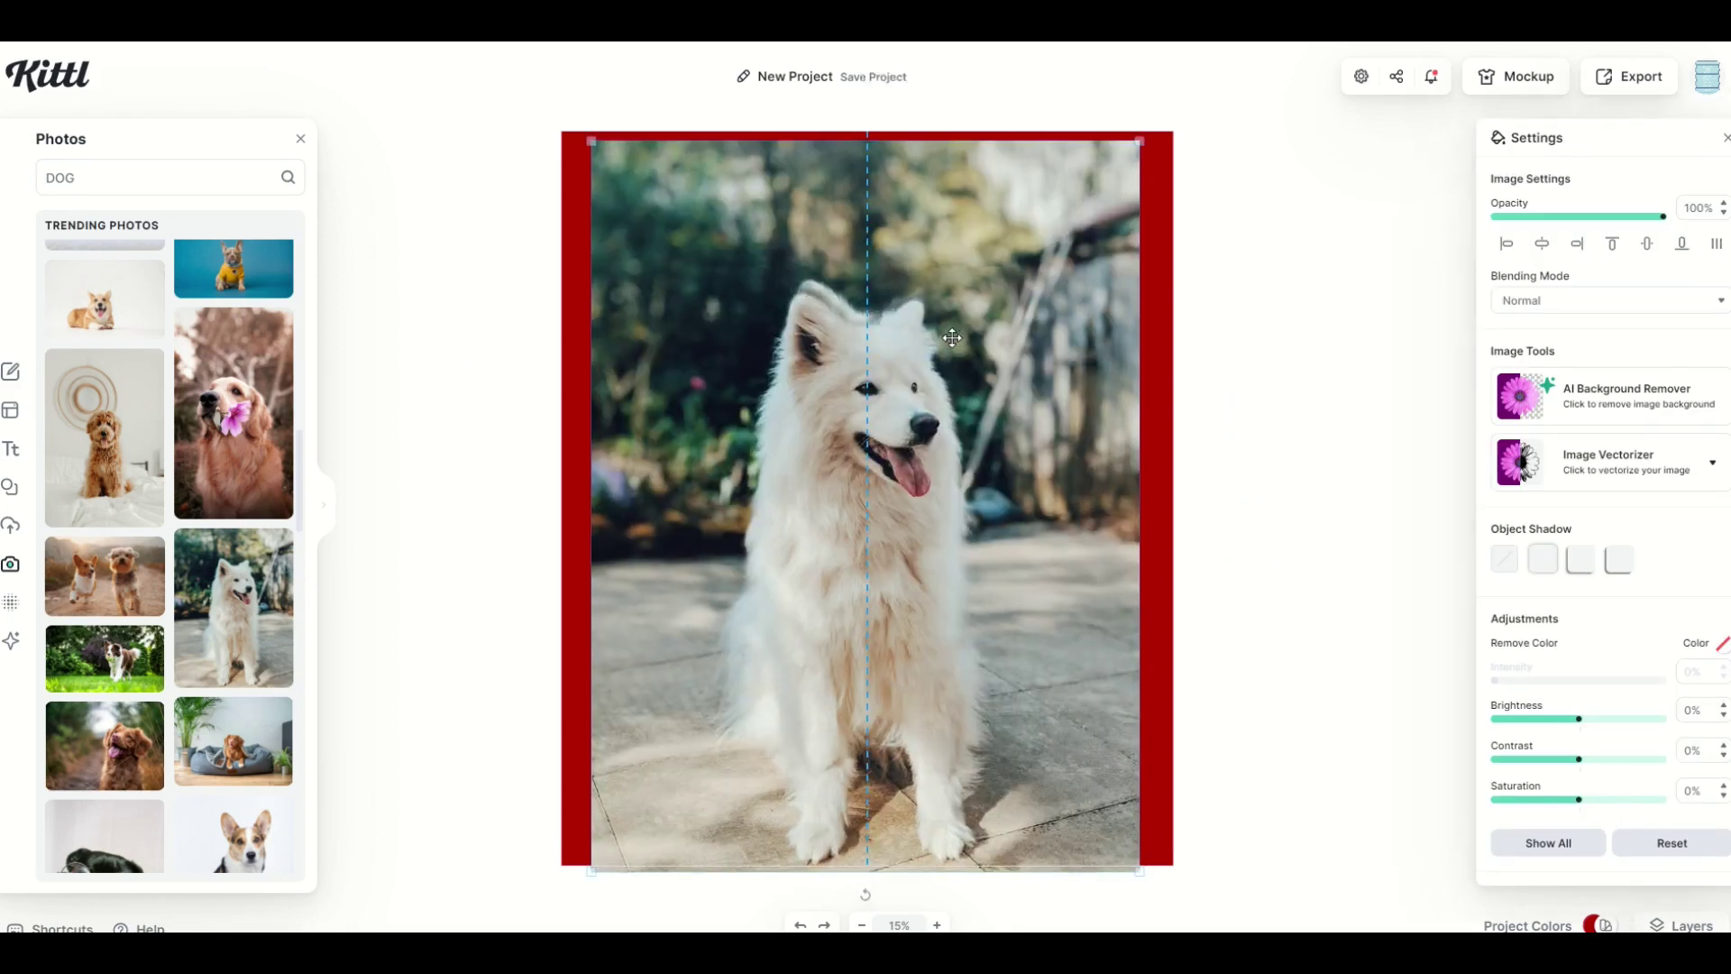
left_click(951, 336)
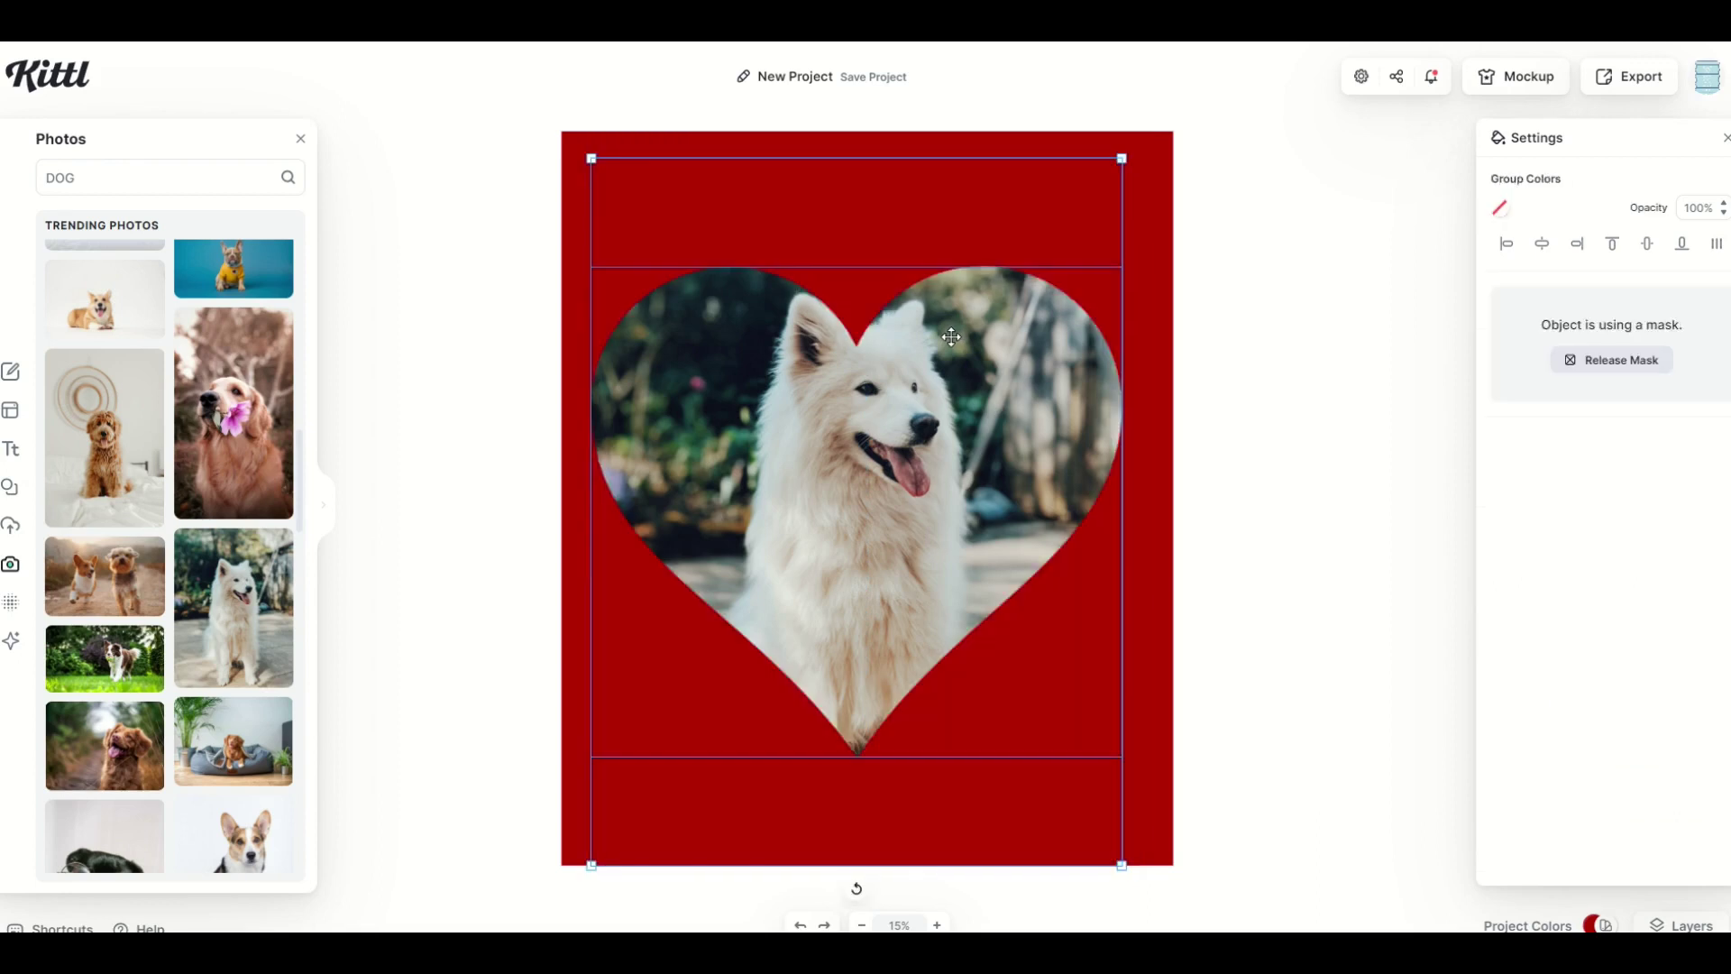
left_click(1177, 440)
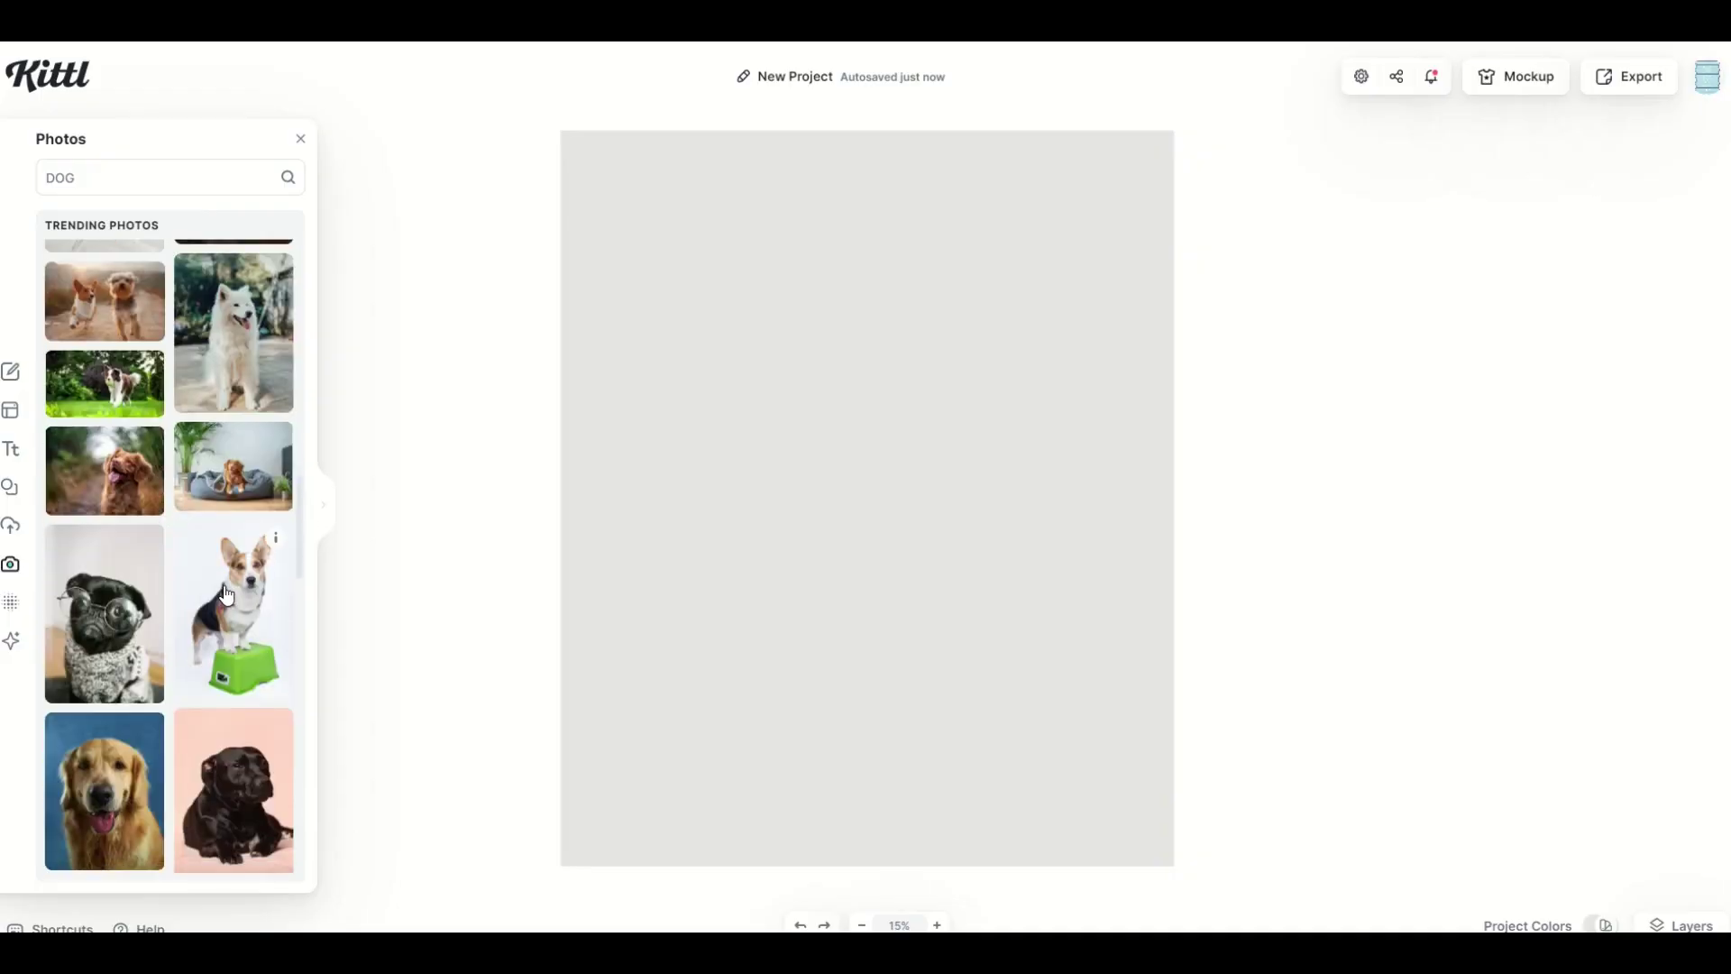
- Add the corgi-on-green-stool photo and enlarge it across the artboard
left_click_drag(776, 387, 663, 269)
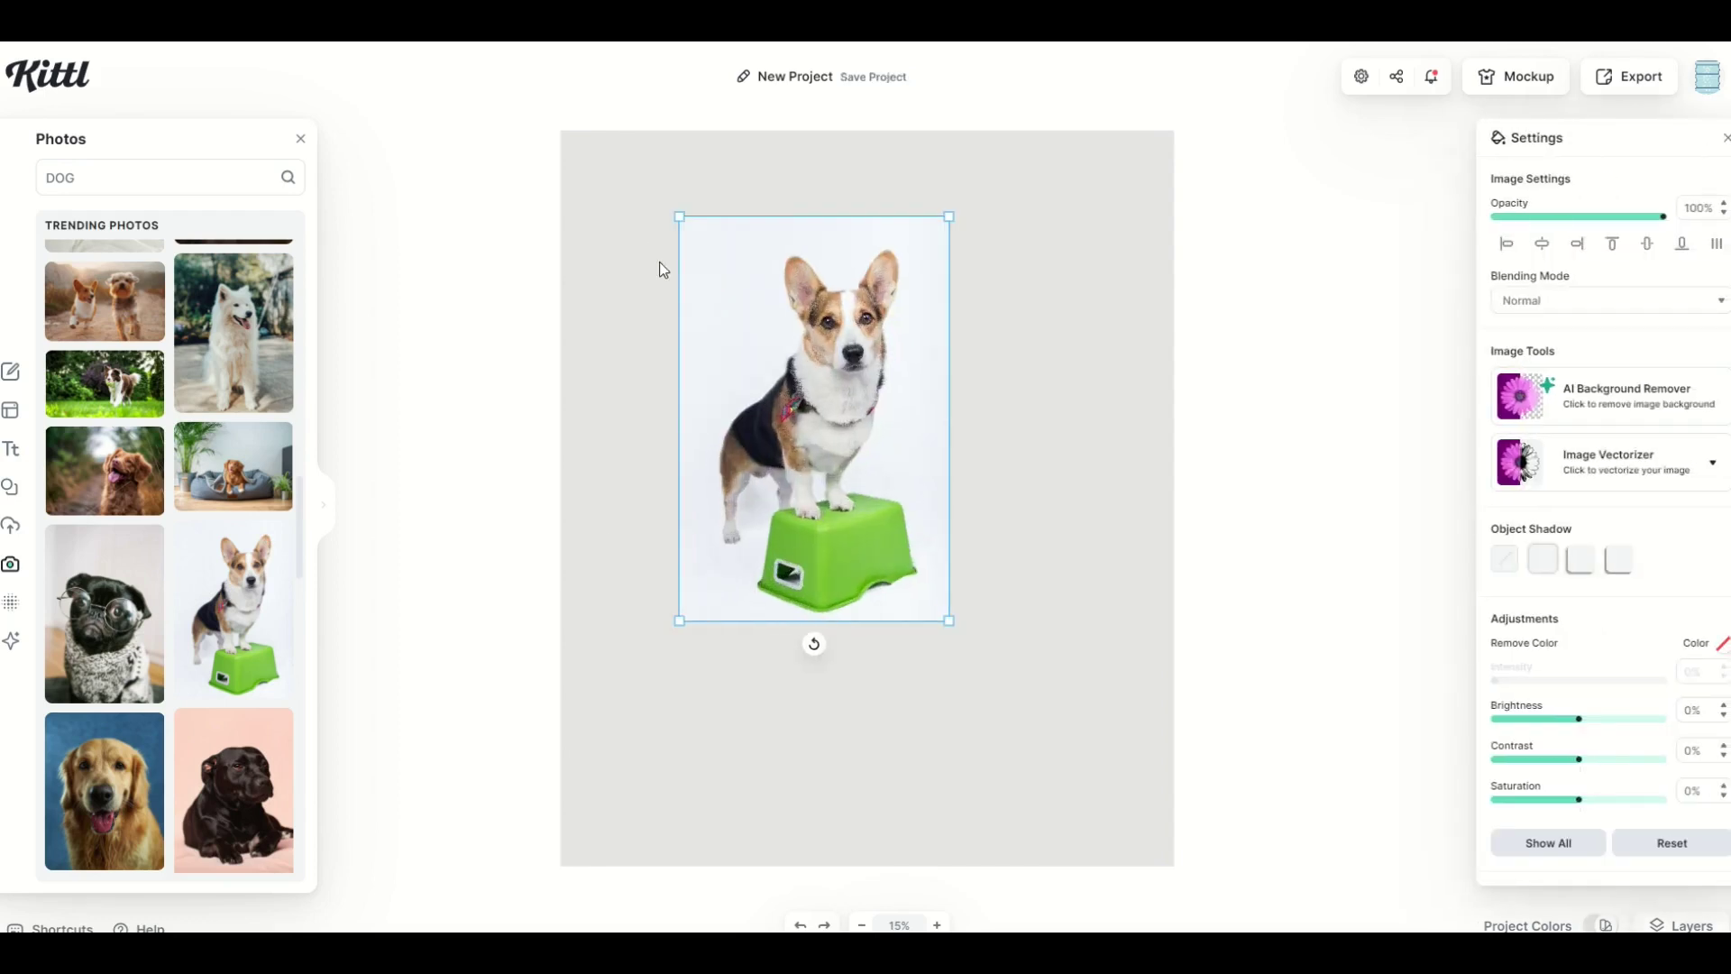
left_click_drag(947, 622, 1087, 829)
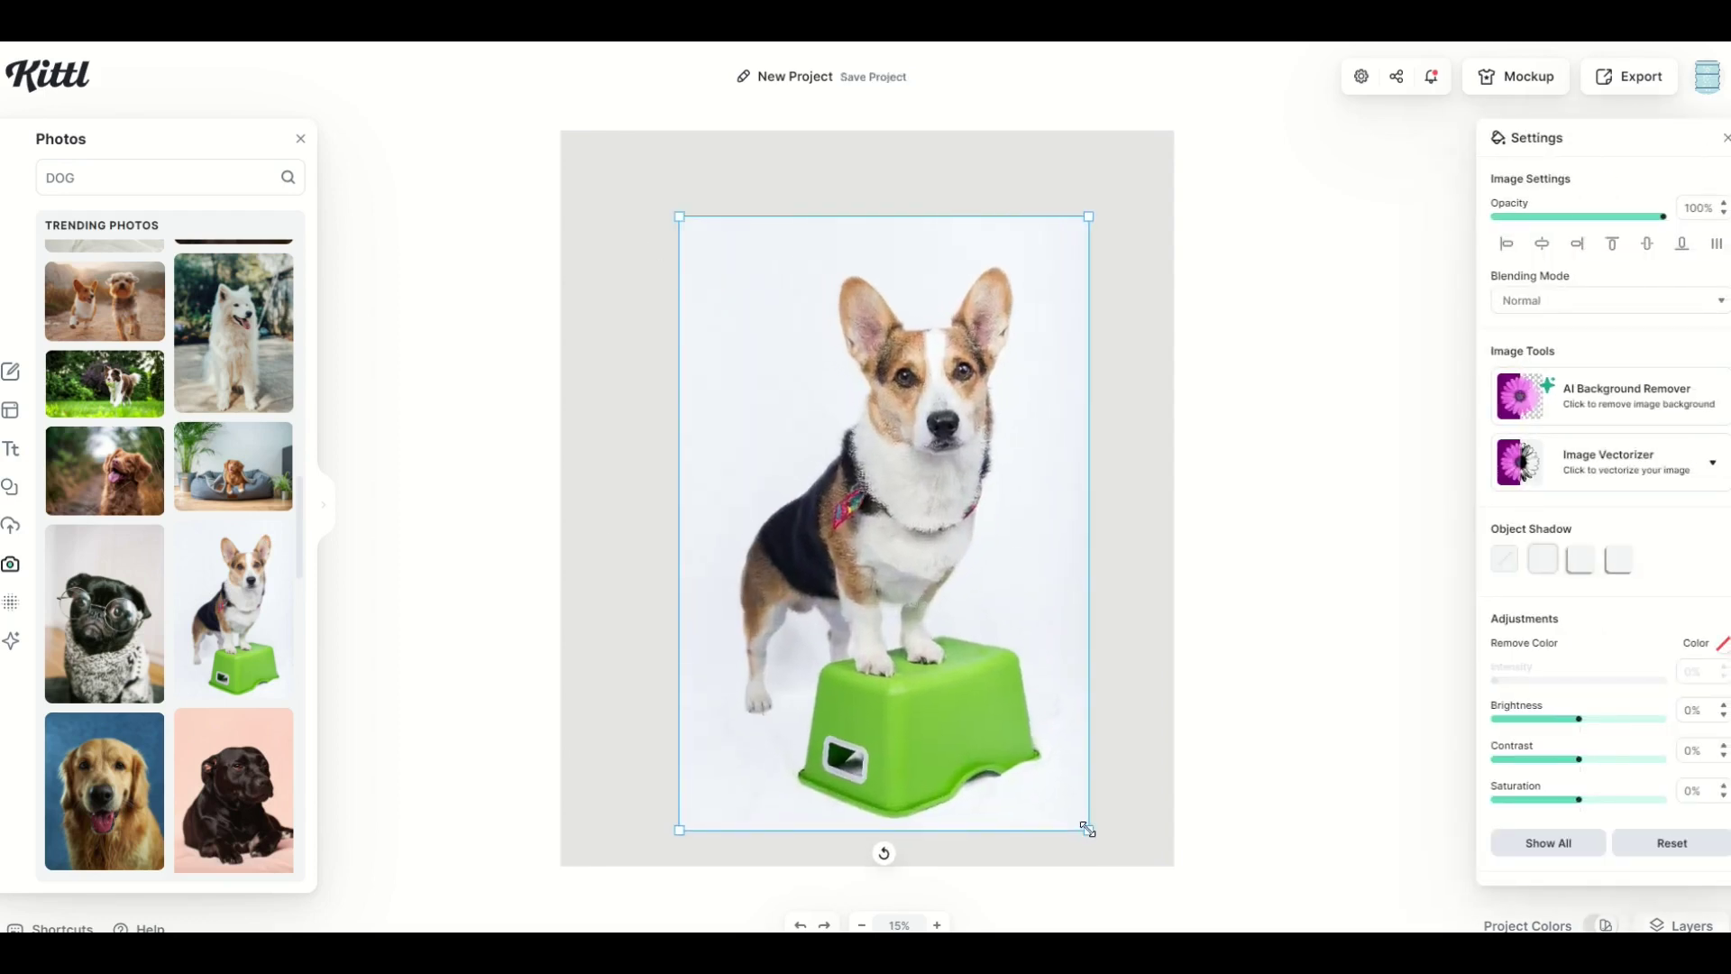
left_click_drag(680, 217, 667, 197)
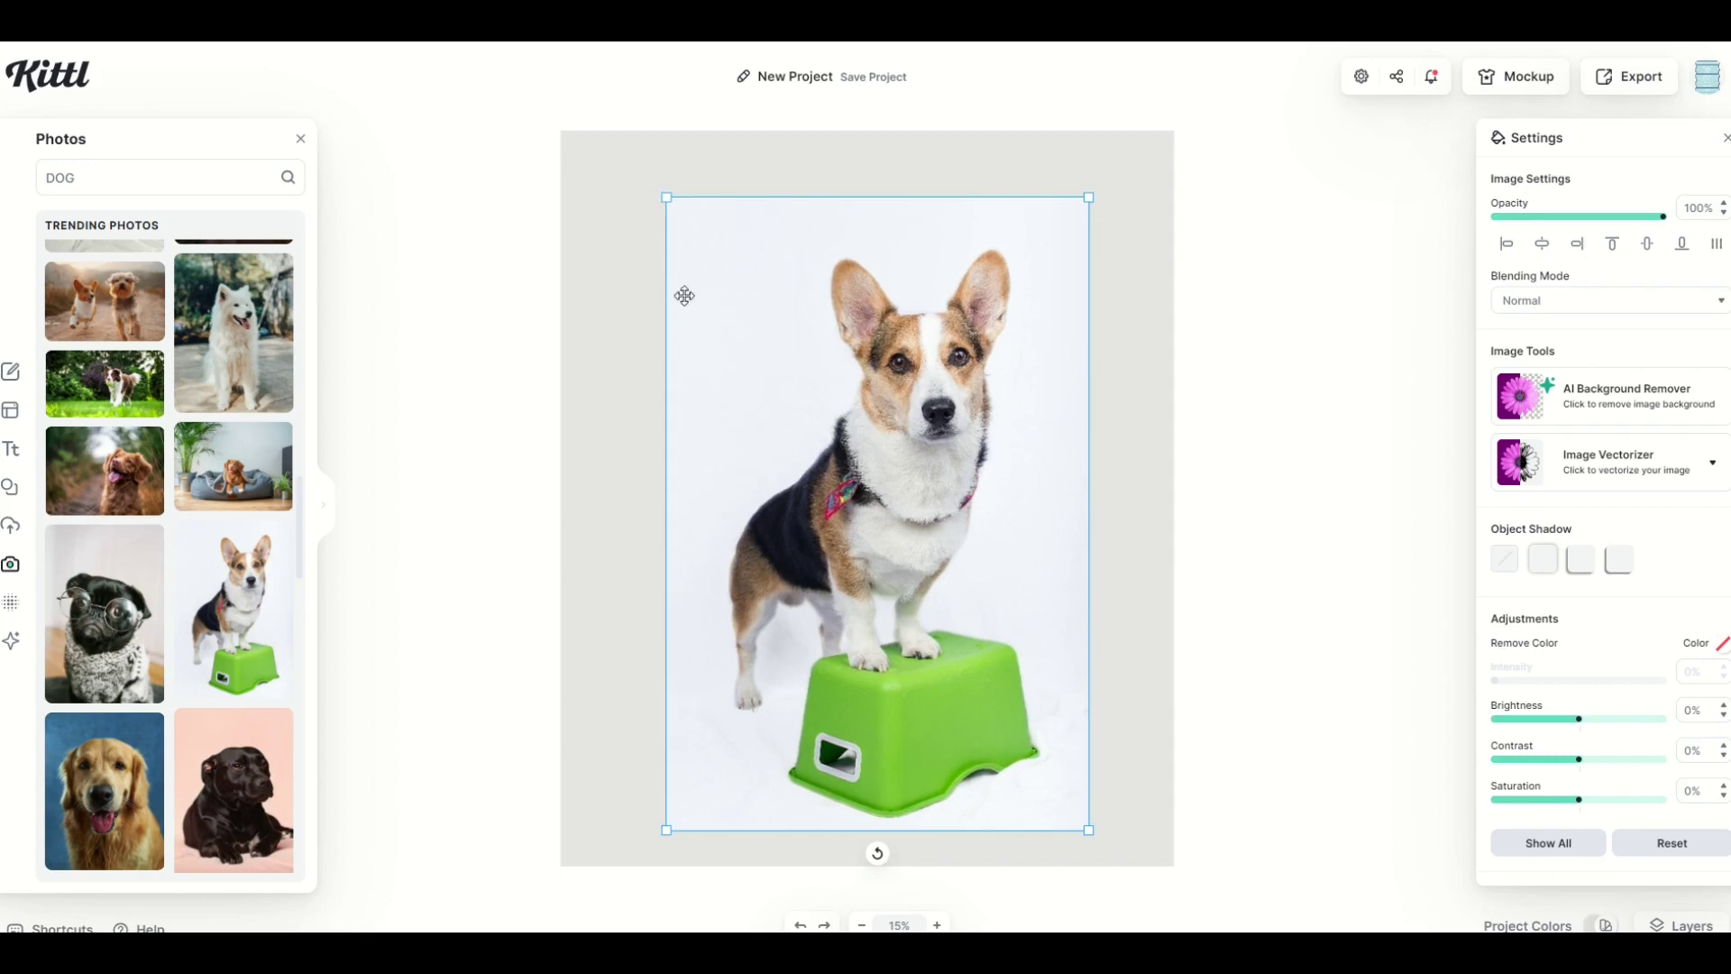
left_click_drag(777, 360, 768, 351)
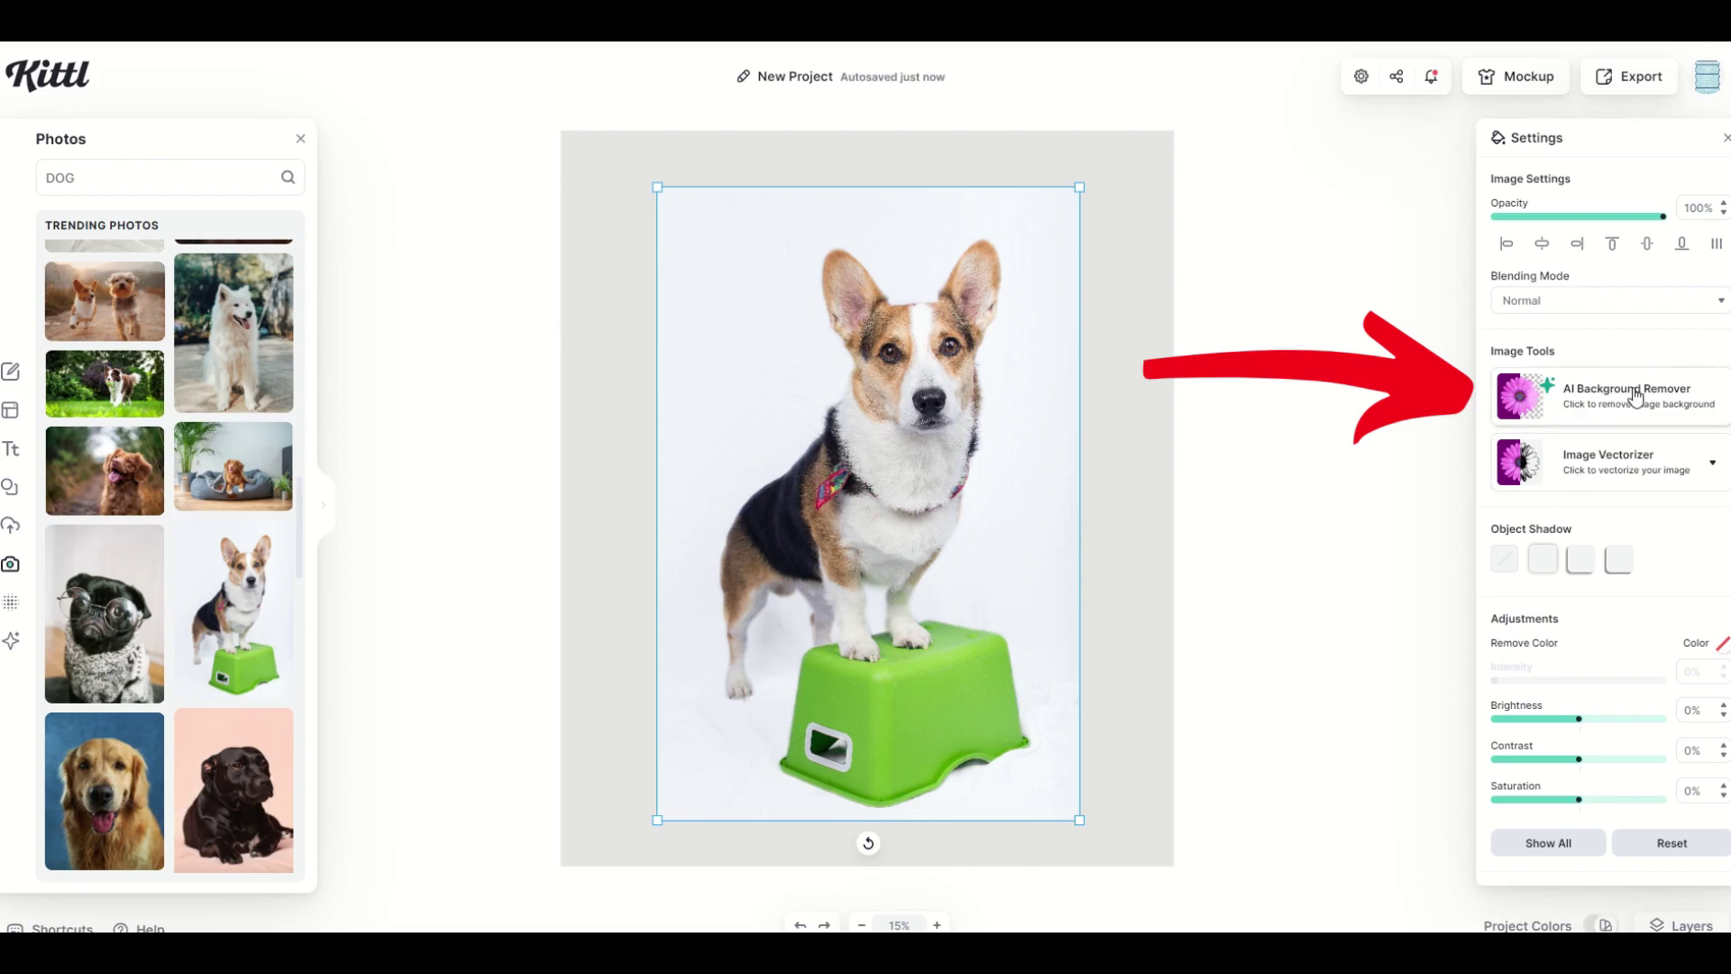
- Remove the corgi's white background with AI Background Remover and enlarge the cut-out to fill the page
left_click(1564, 401)
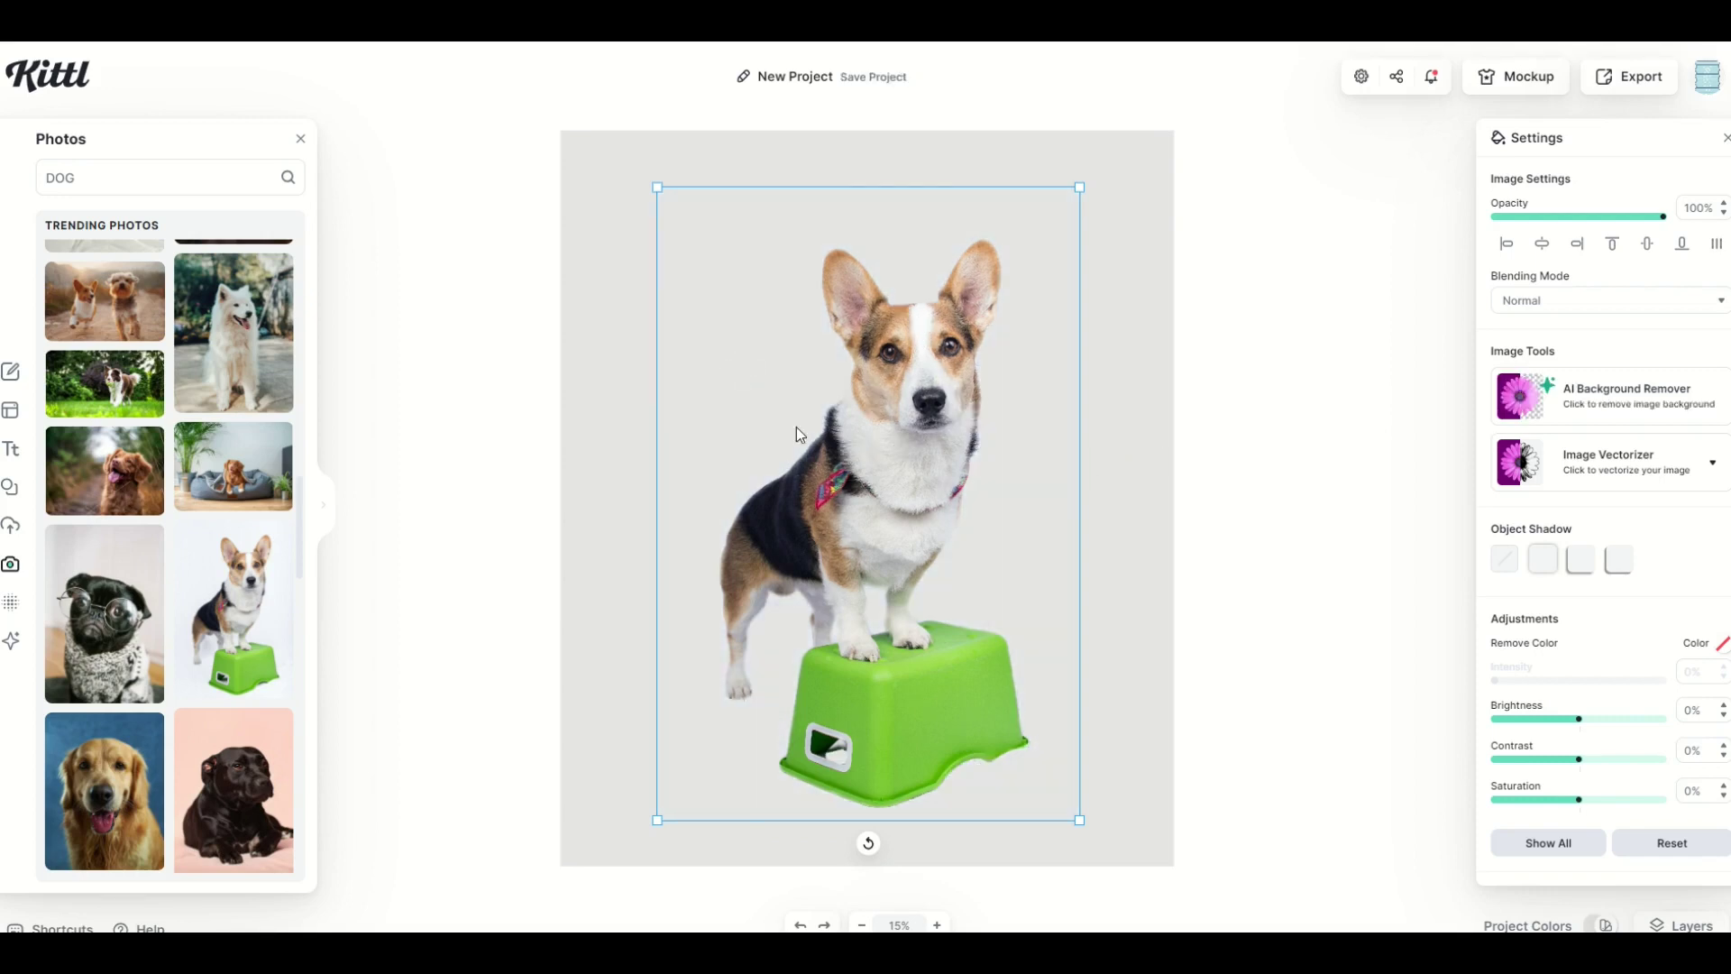
left_click(1128, 468)
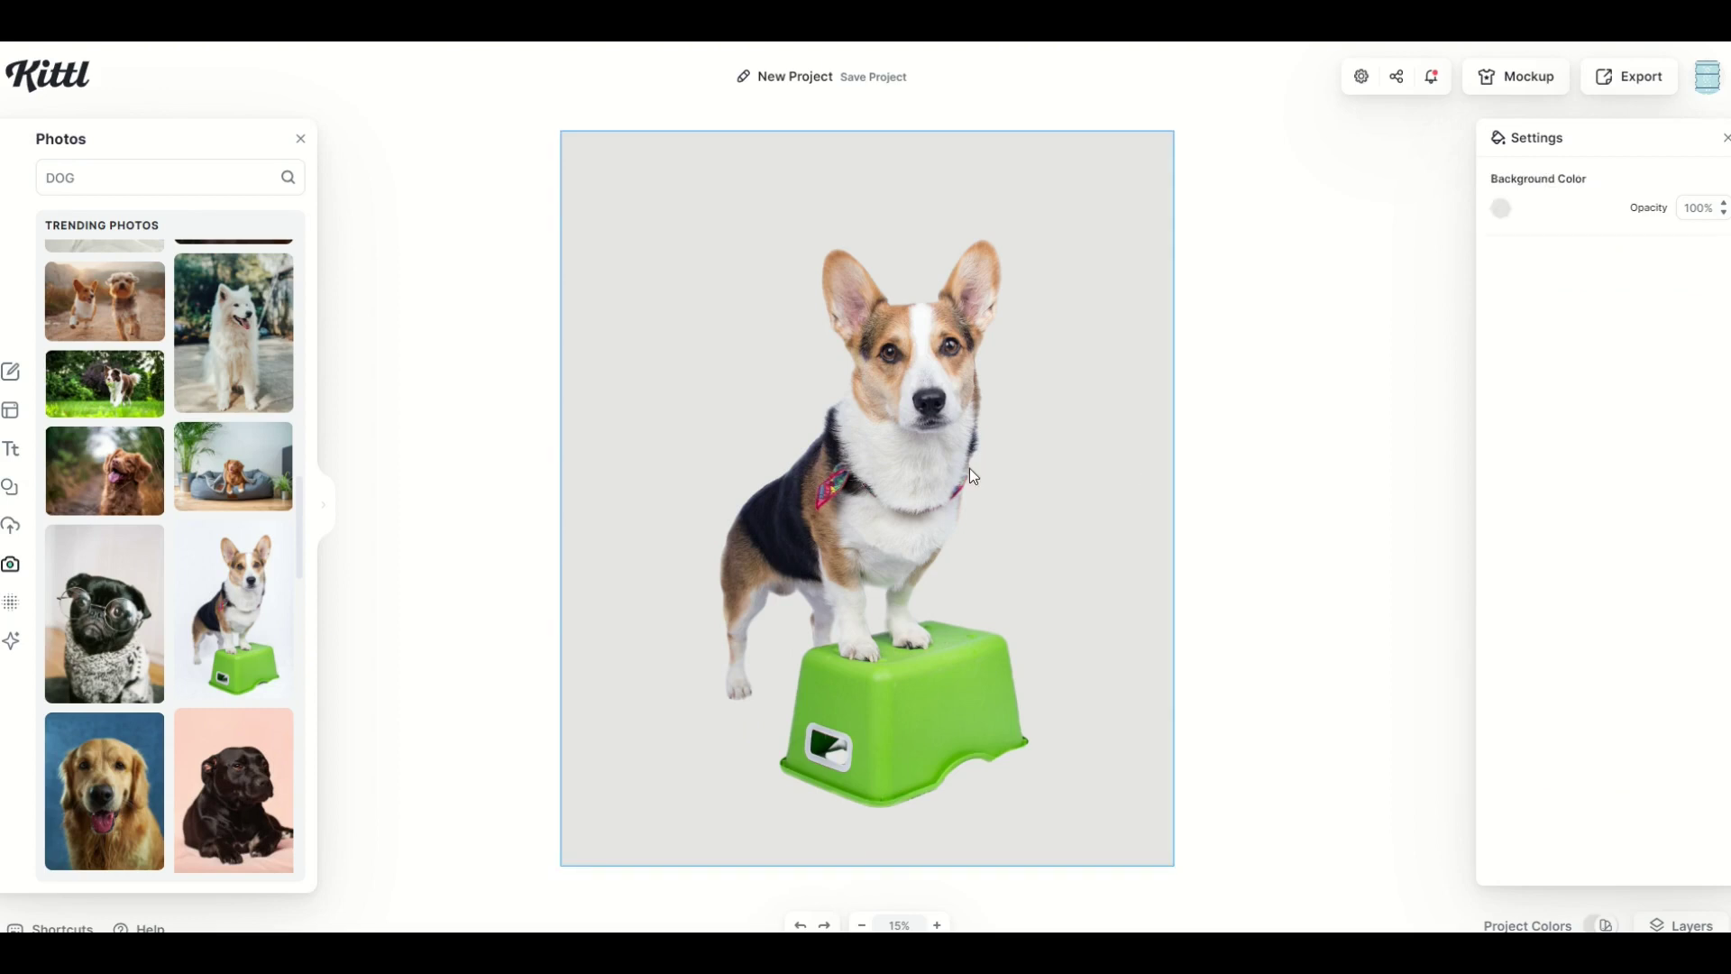
left_click_drag(920, 466, 870, 442)
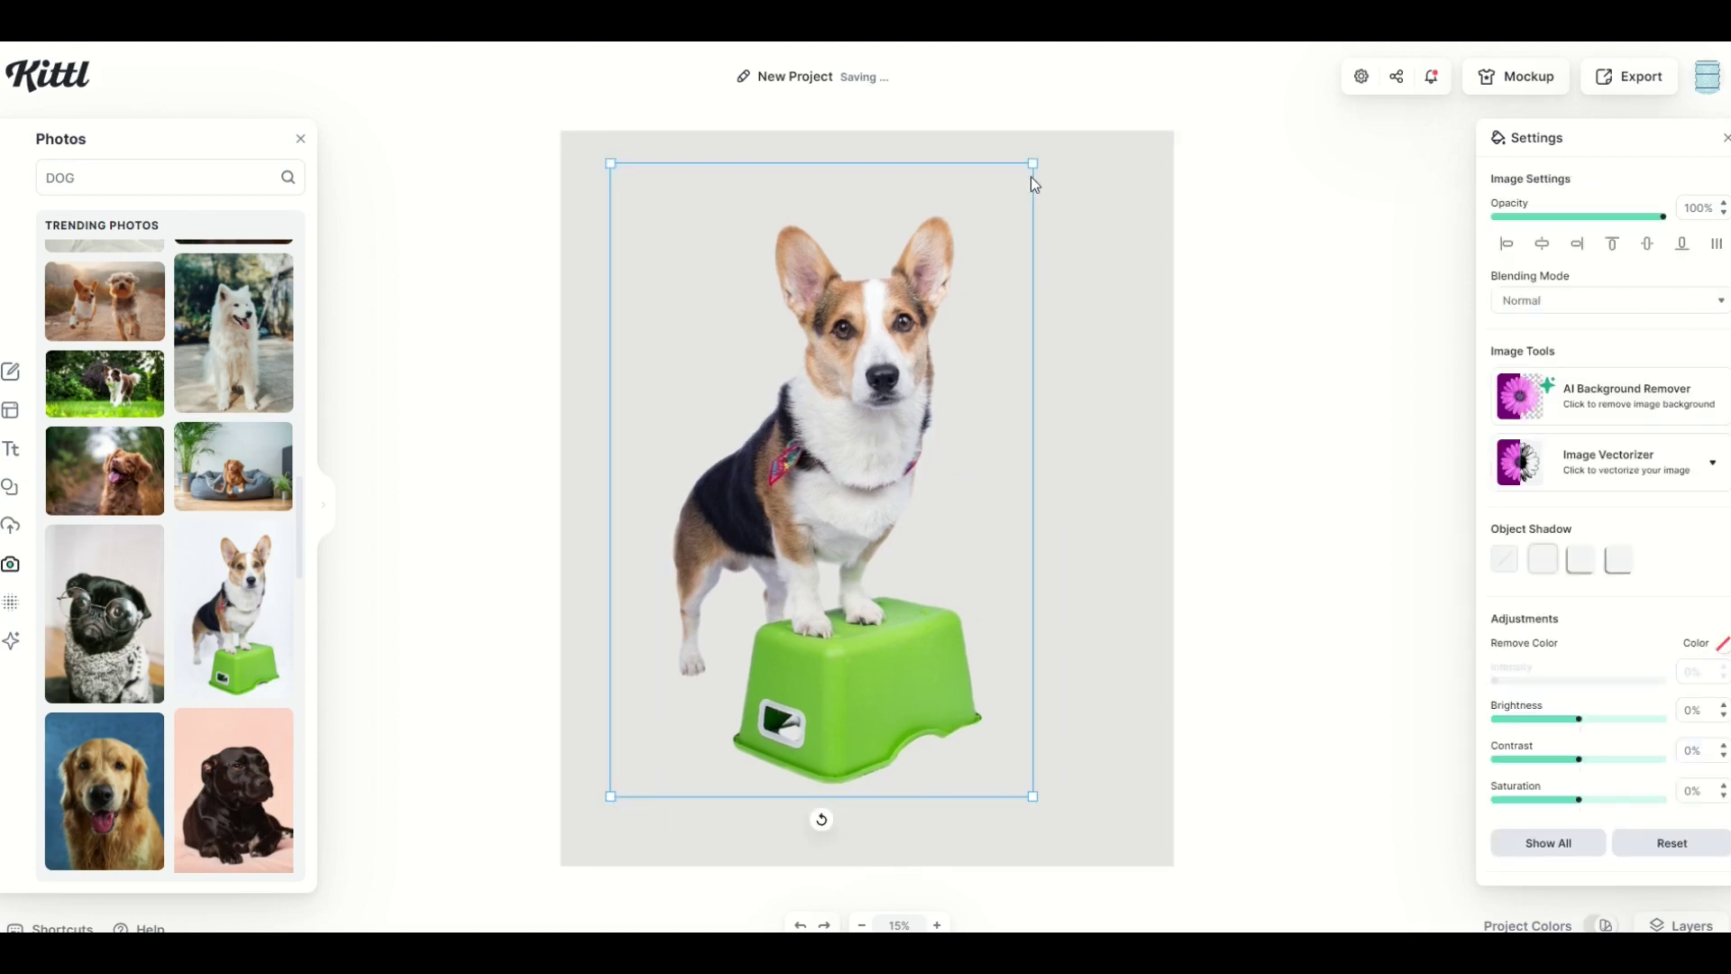
left_click_drag(1034, 164, 1101, 122)
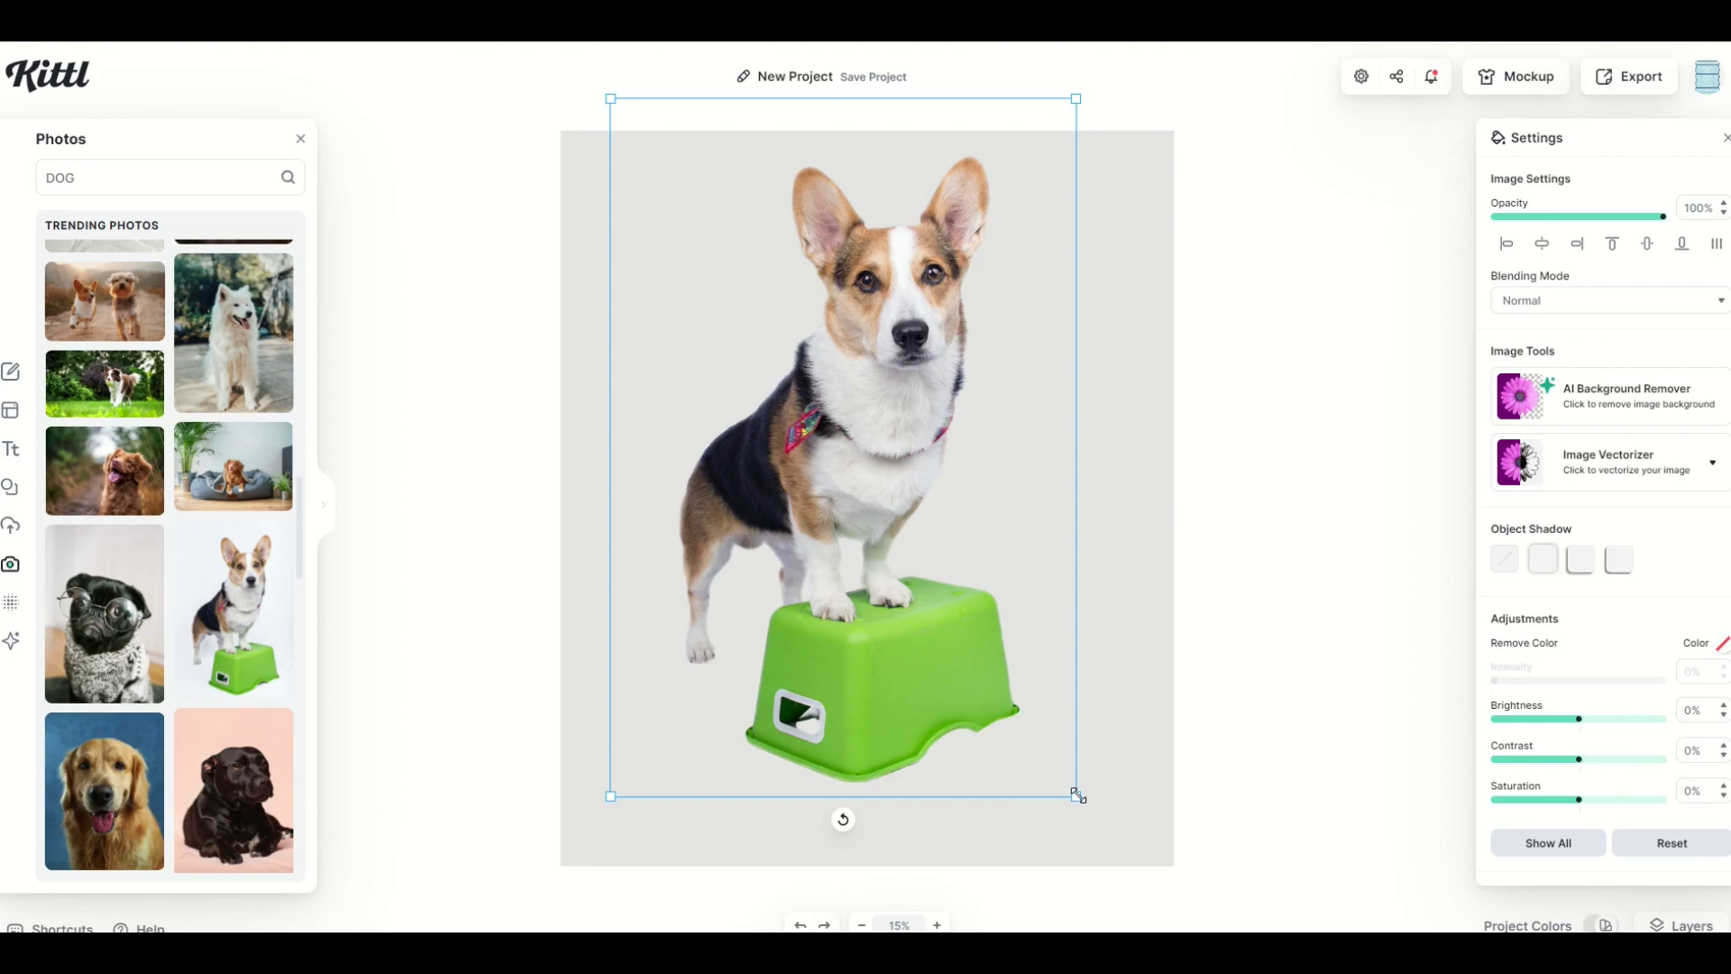
left_click_drag(1077, 796, 1122, 857)
left_click(1167, 712)
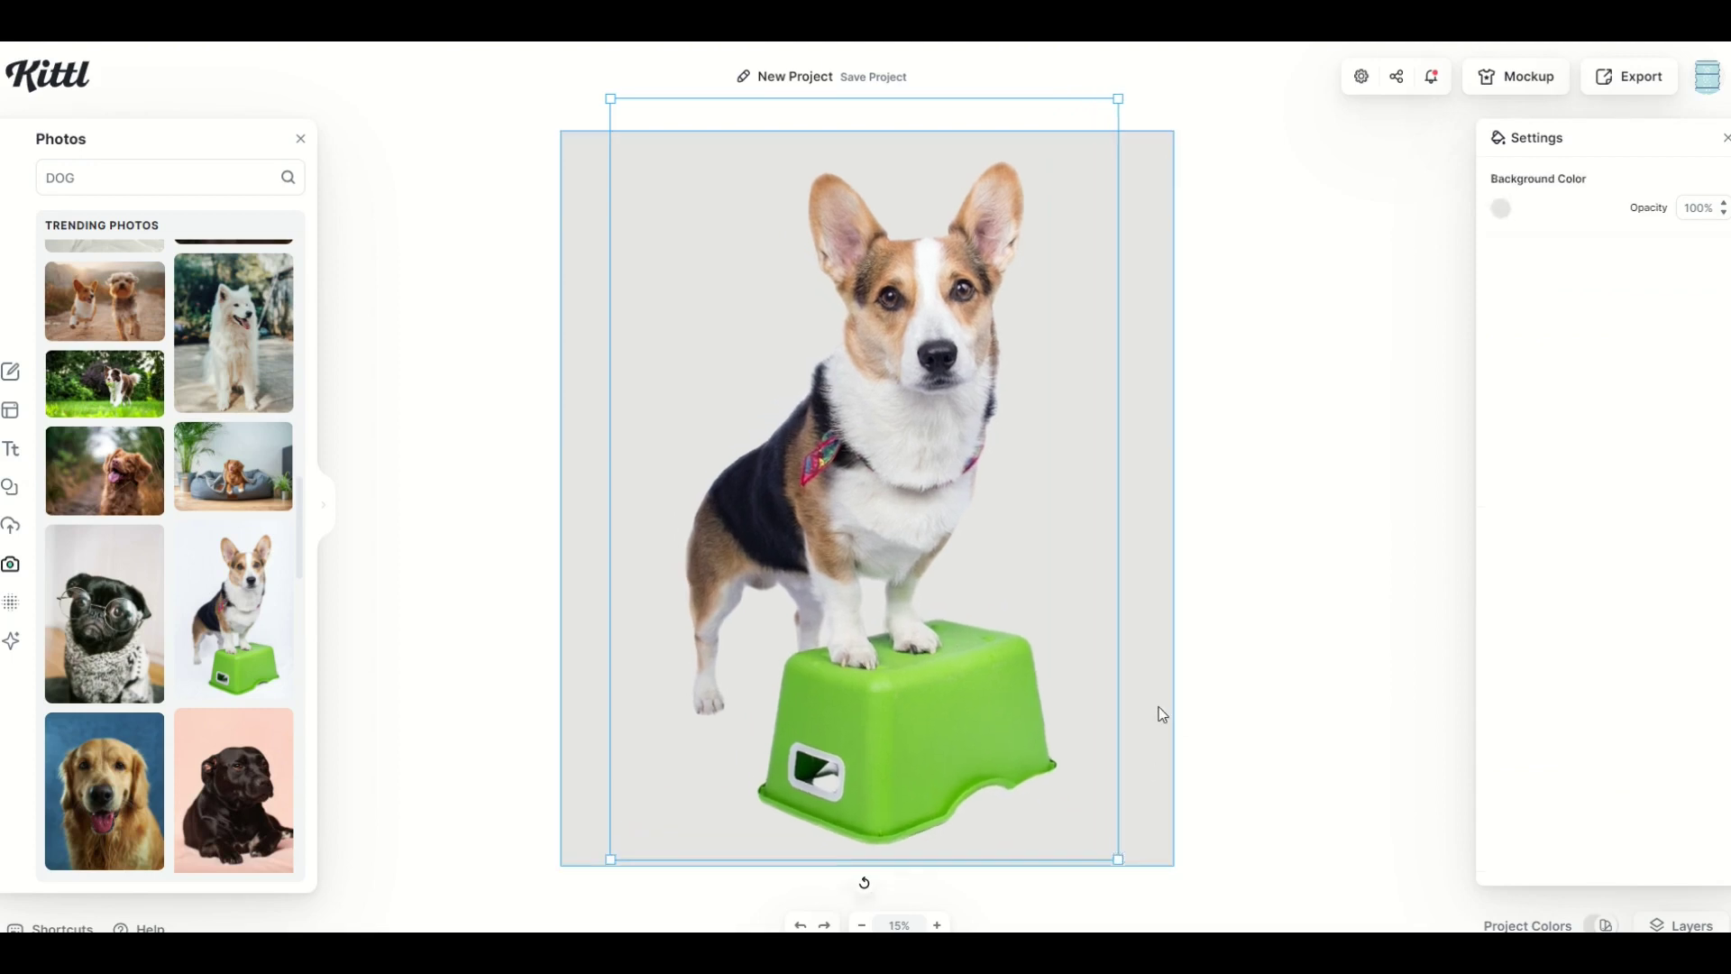
left_click(915, 451)
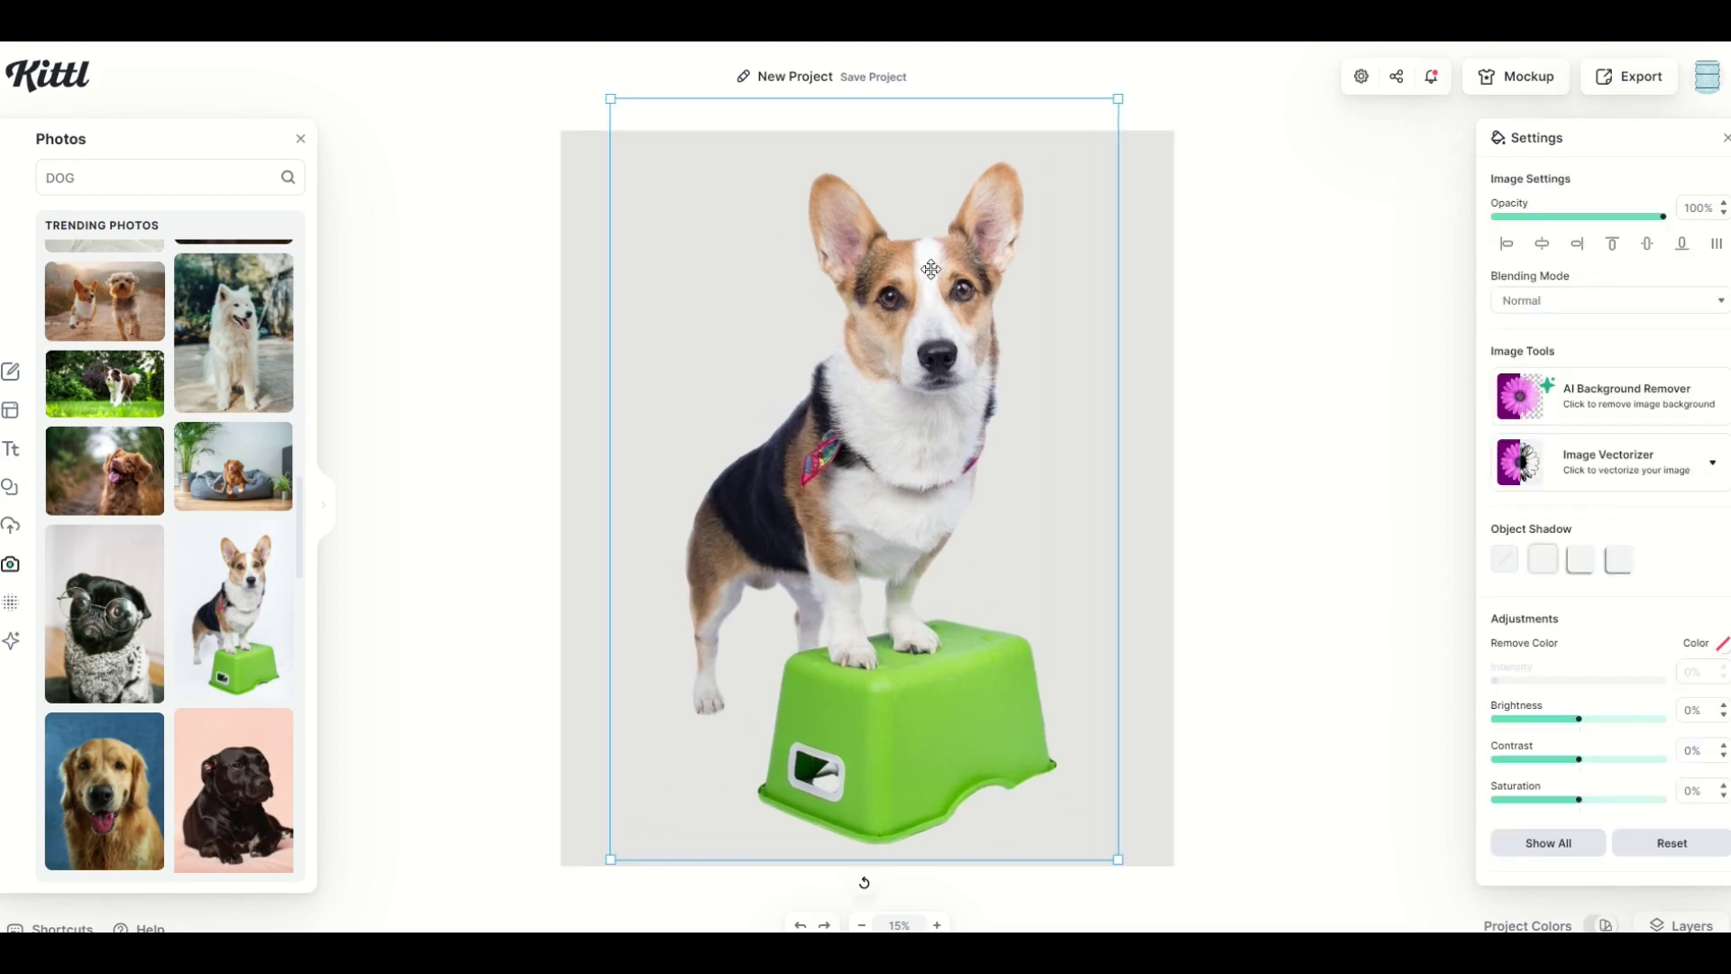
left_click(769, 315)
left_click_drag(861, 406, 858, 420)
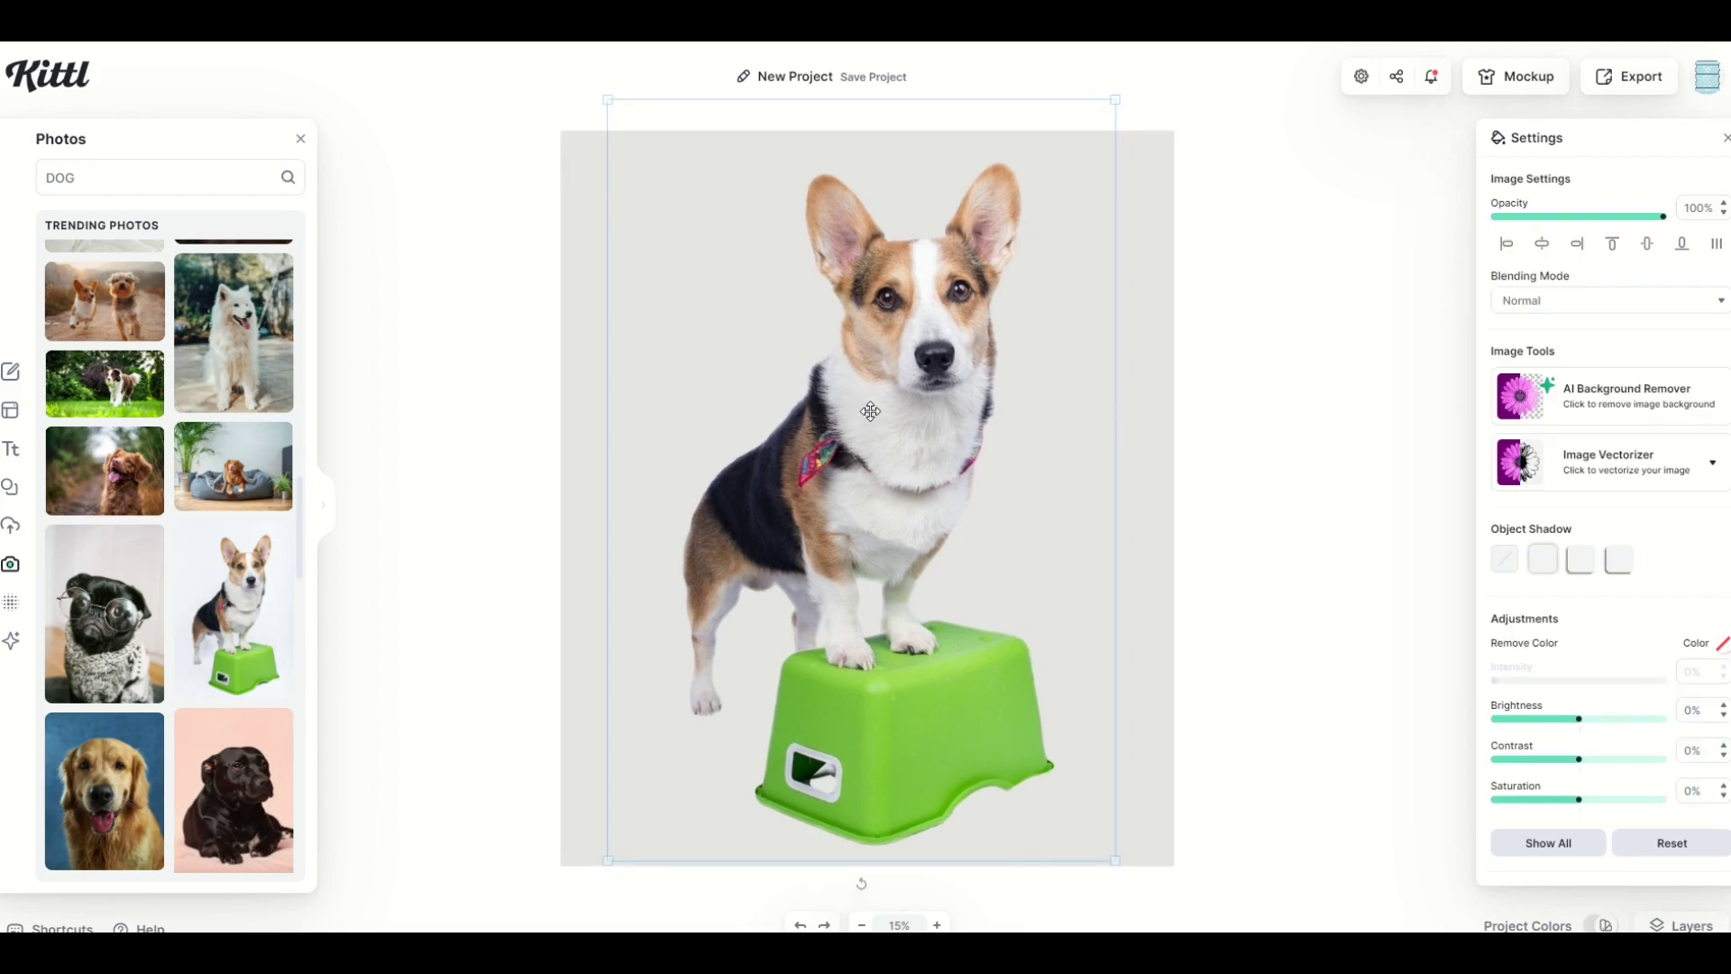
- Replace the corgi with an enlarged samoyed photo and remove its background
key("Delete")
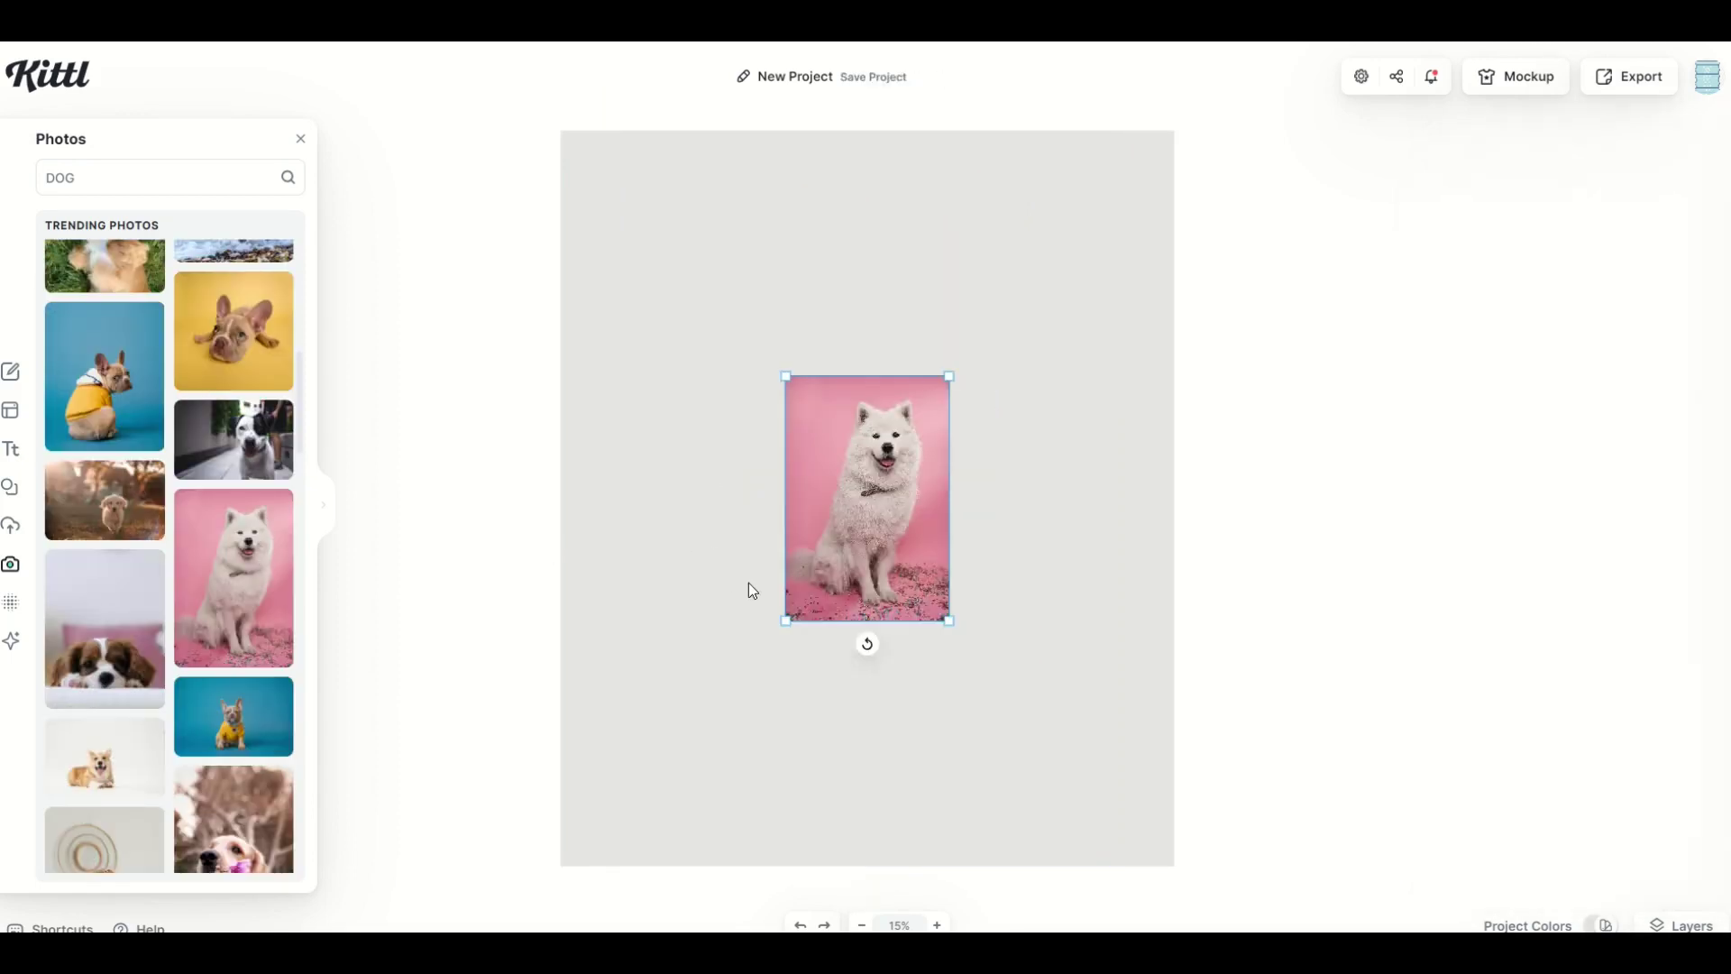
left_click_drag(798, 609, 638, 442)
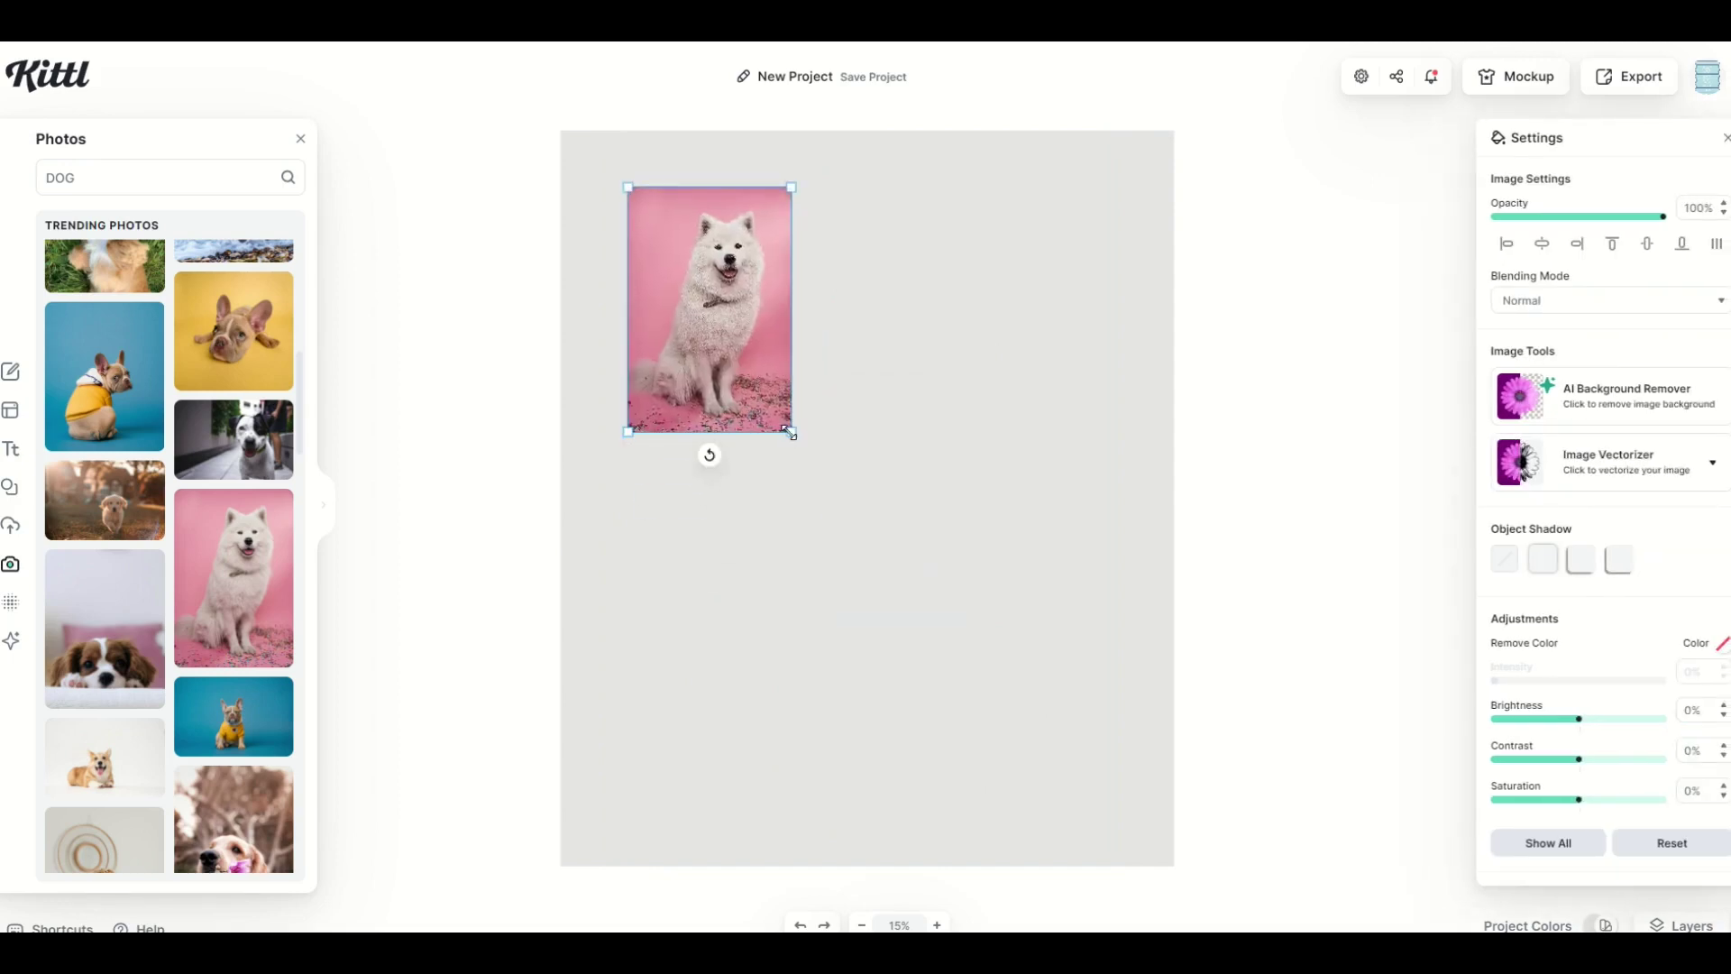
left_click_drag(790, 433, 1109, 784)
left_click(1524, 396)
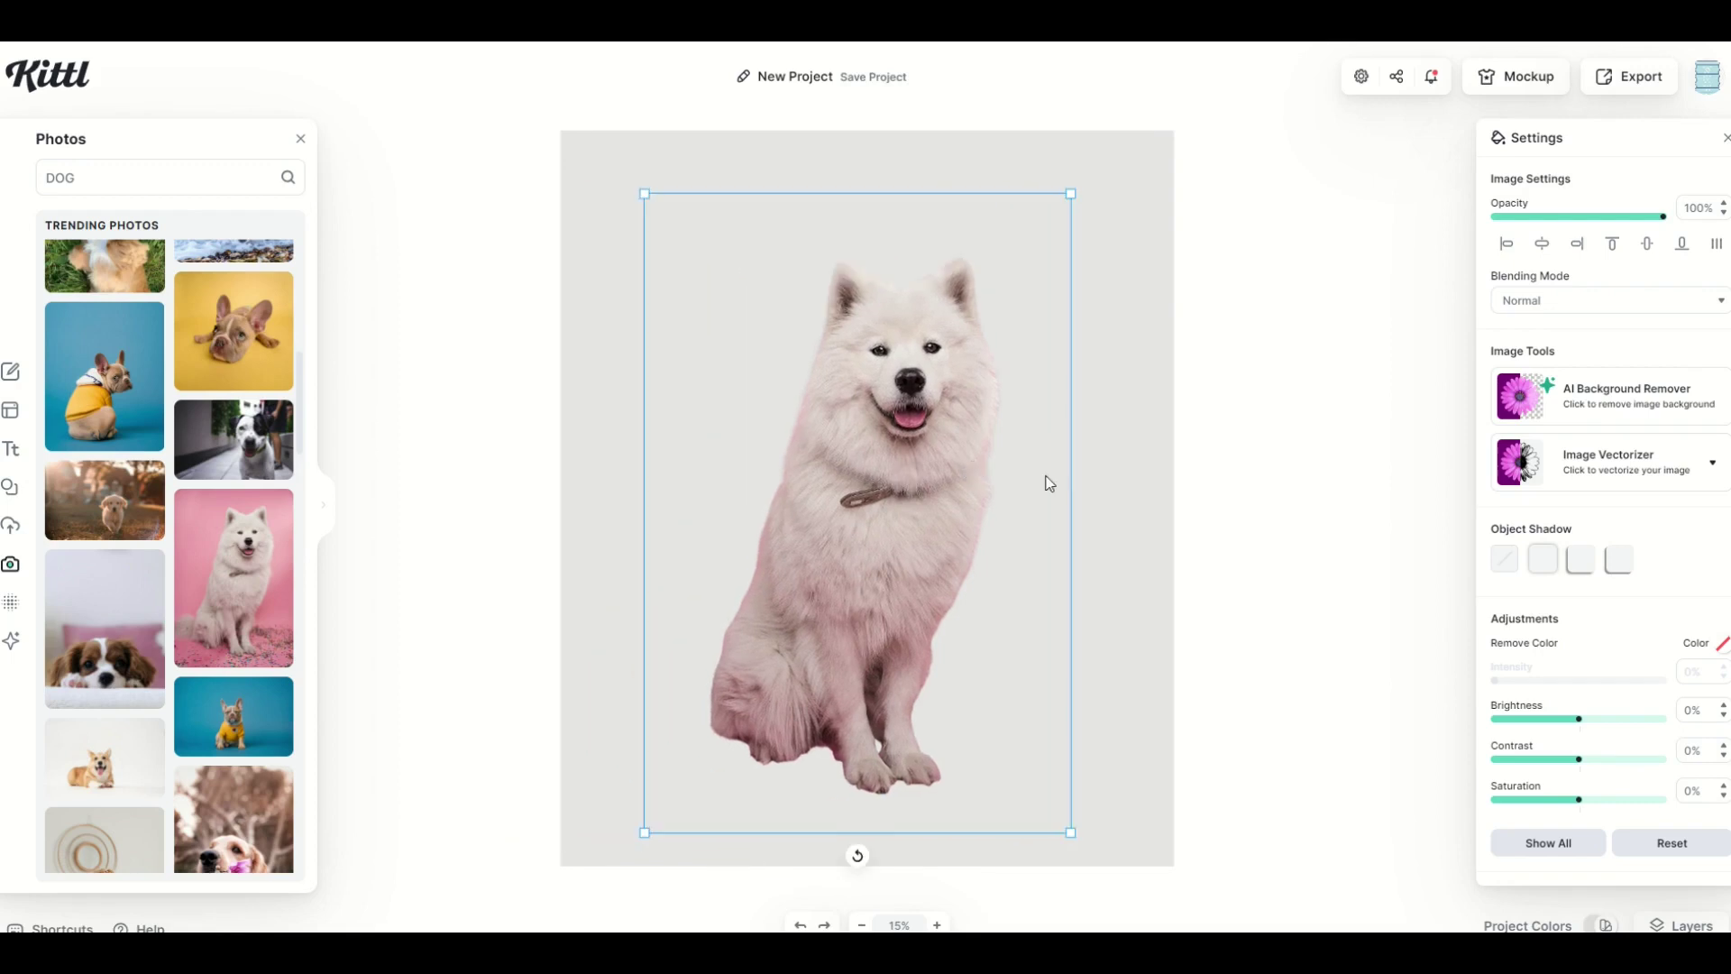
- Set the page background colour to black
left_click(1084, 476)
left_click(1505, 219)
left_click_drag(1240, 404, 1121, 410)
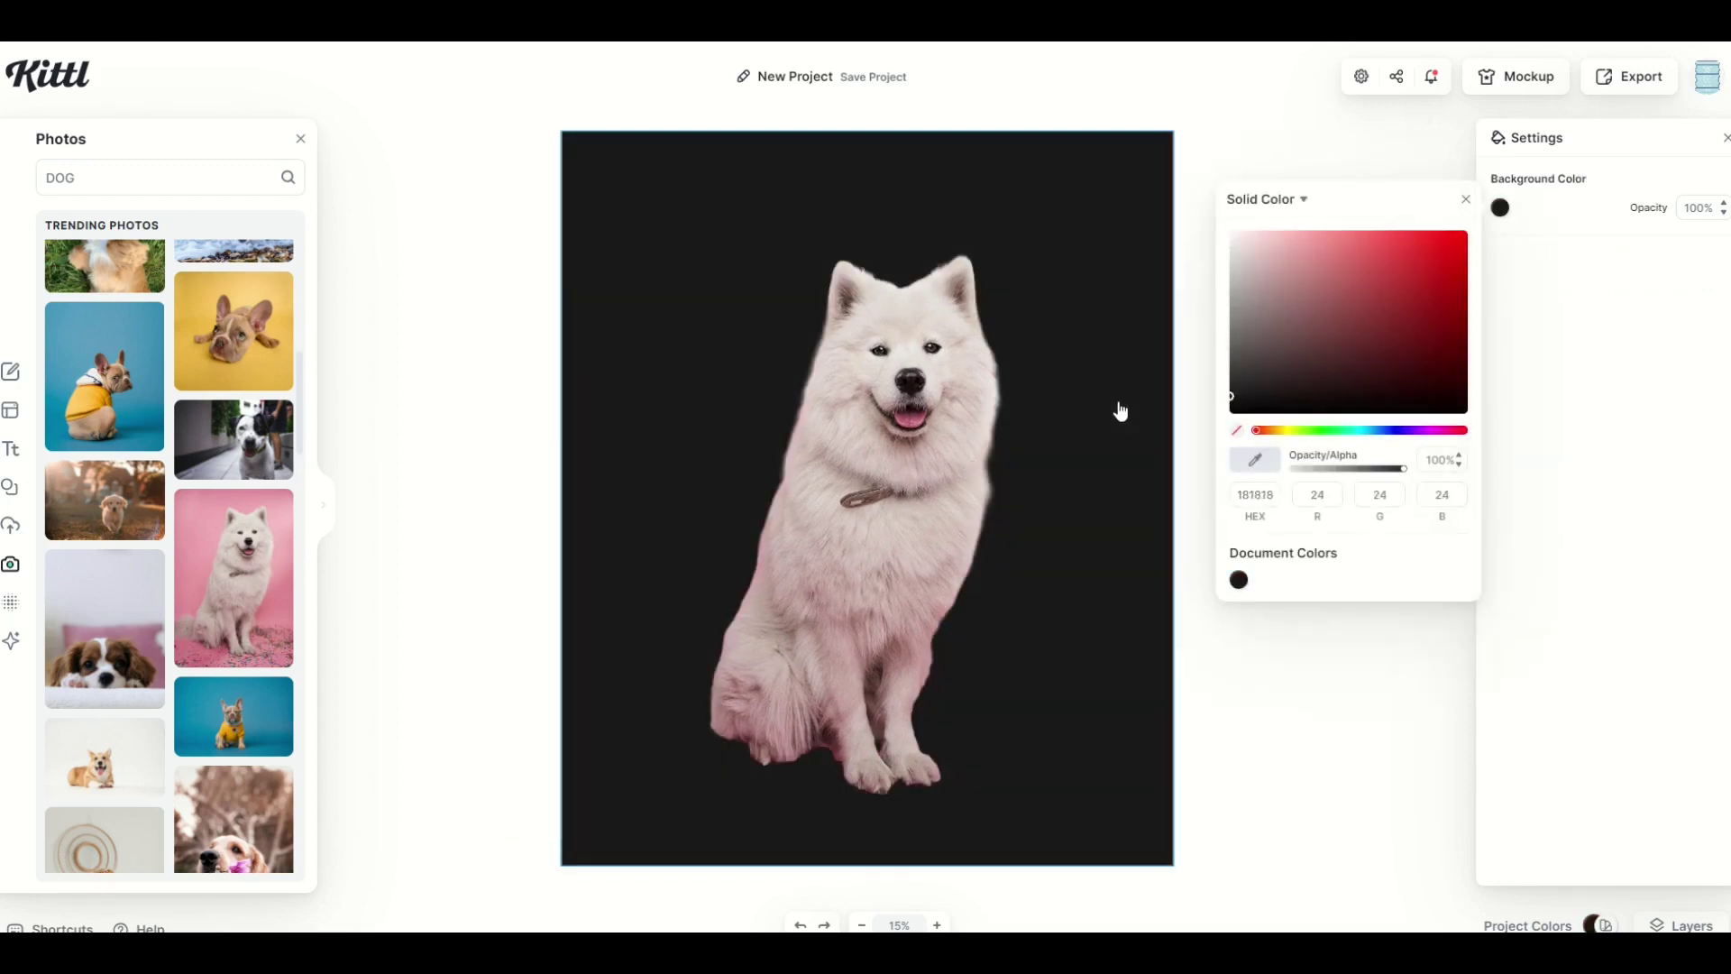
left_click(1116, 408)
- Reposition and enlarge the cut-out samoyed on the page
left_click(864, 428)
left_click_drag(864, 427, 811, 391)
left_click_drag(980, 758, 1043, 837)
left_click_drag(851, 668, 946, 670)
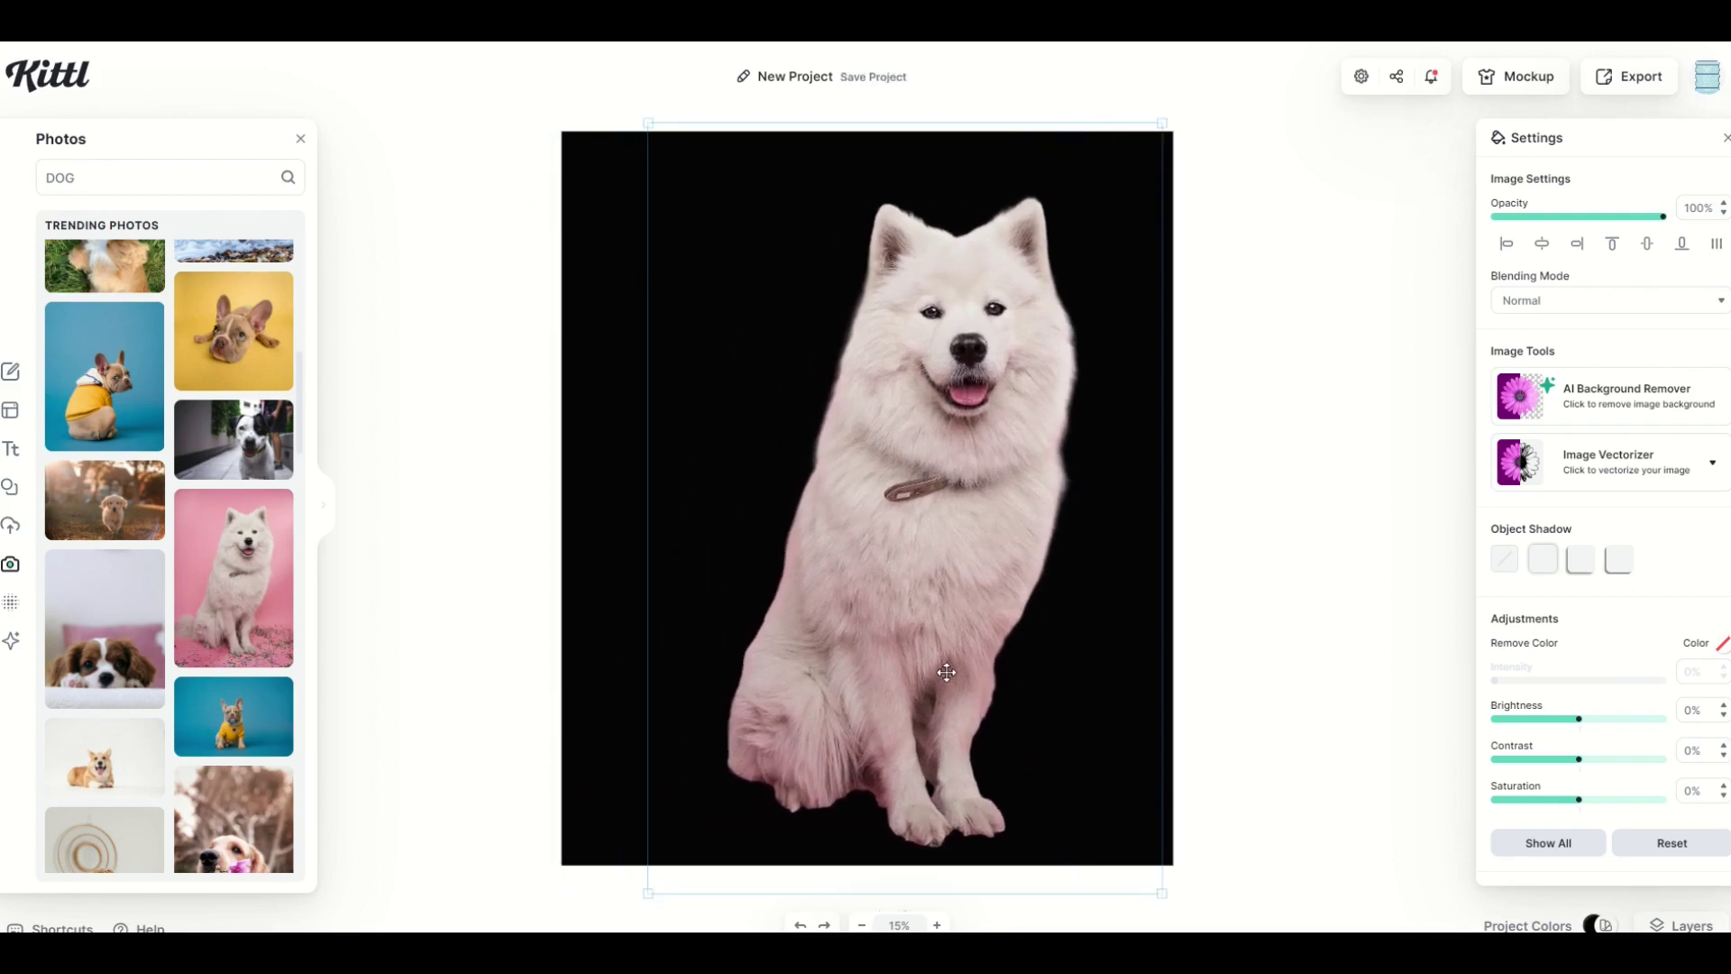
- Set the page background opacity to 0%
left_click(593, 206)
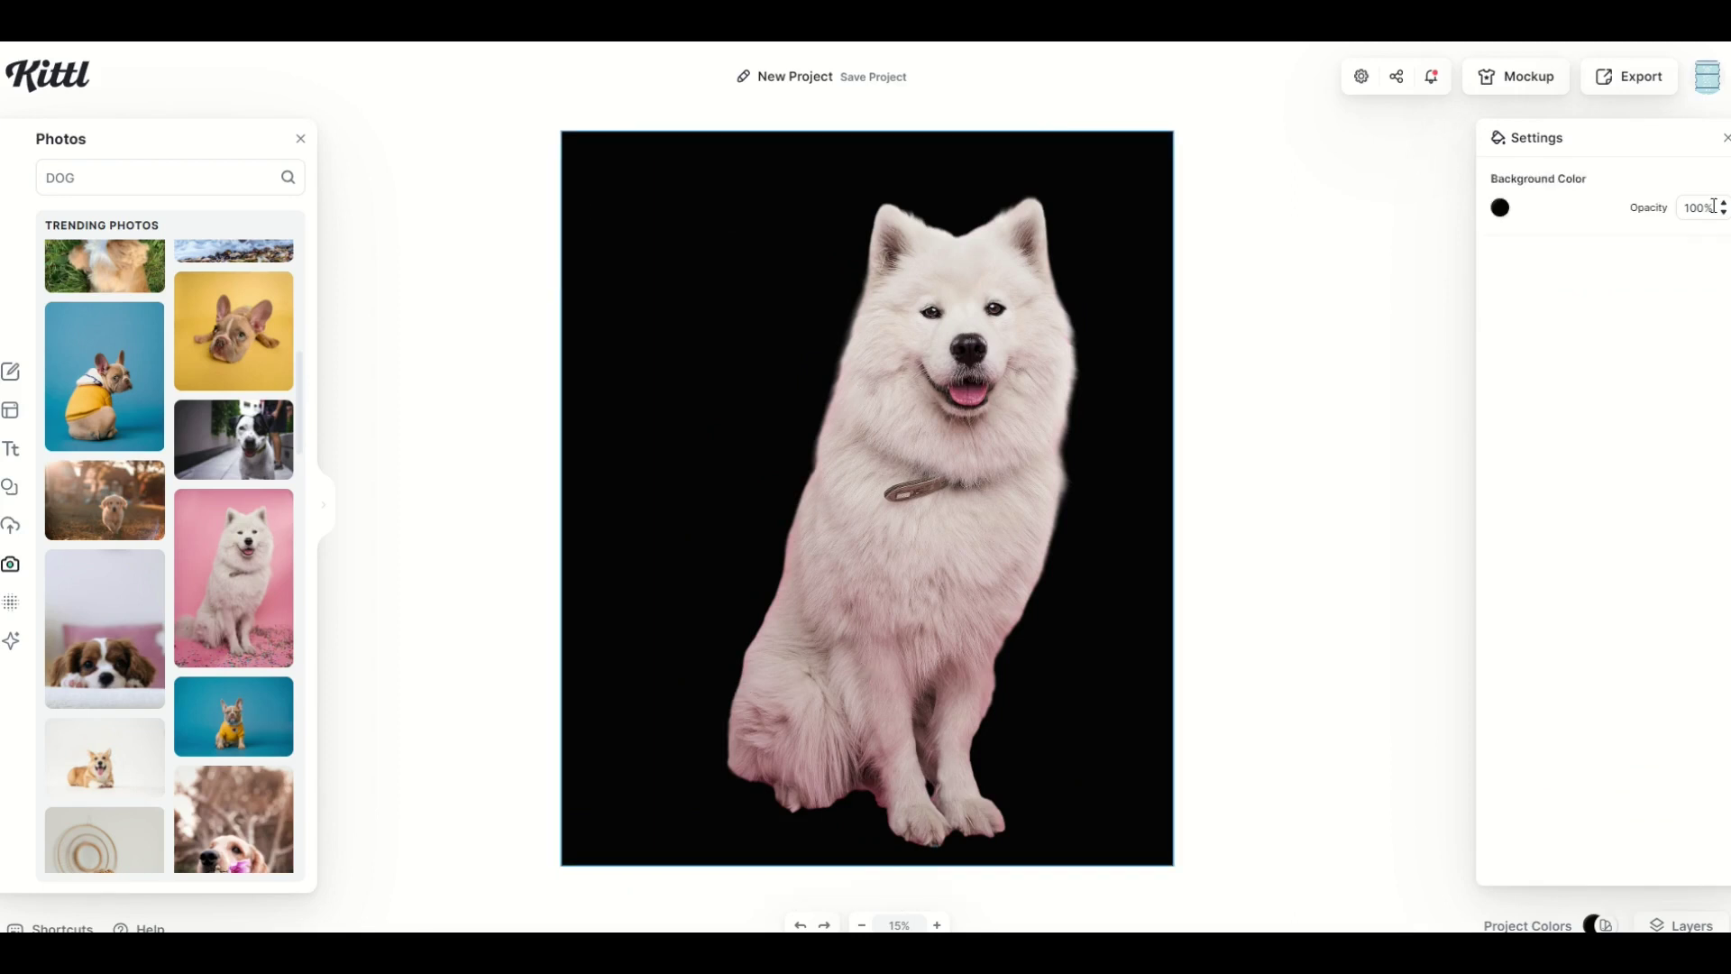
type("0")
key("Return")
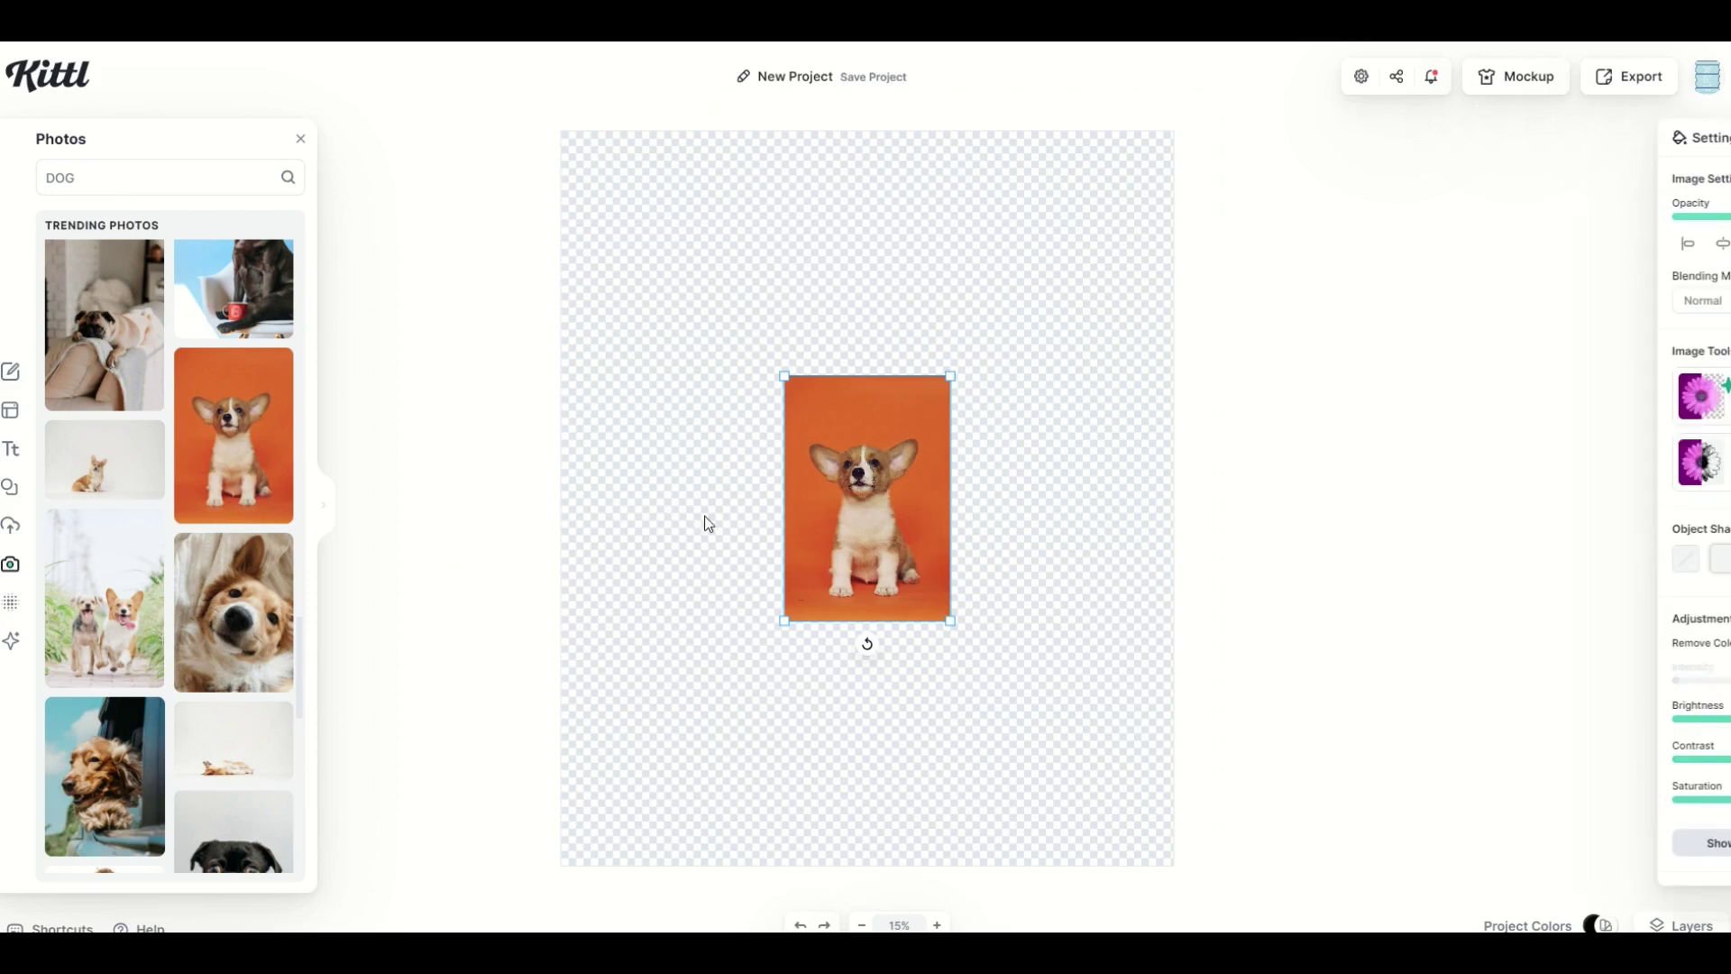
- Enlarge the orange-backdrop corgi puppy photo to cover most of the page, then deselect it
left_click_drag(785, 621, 643, 827)
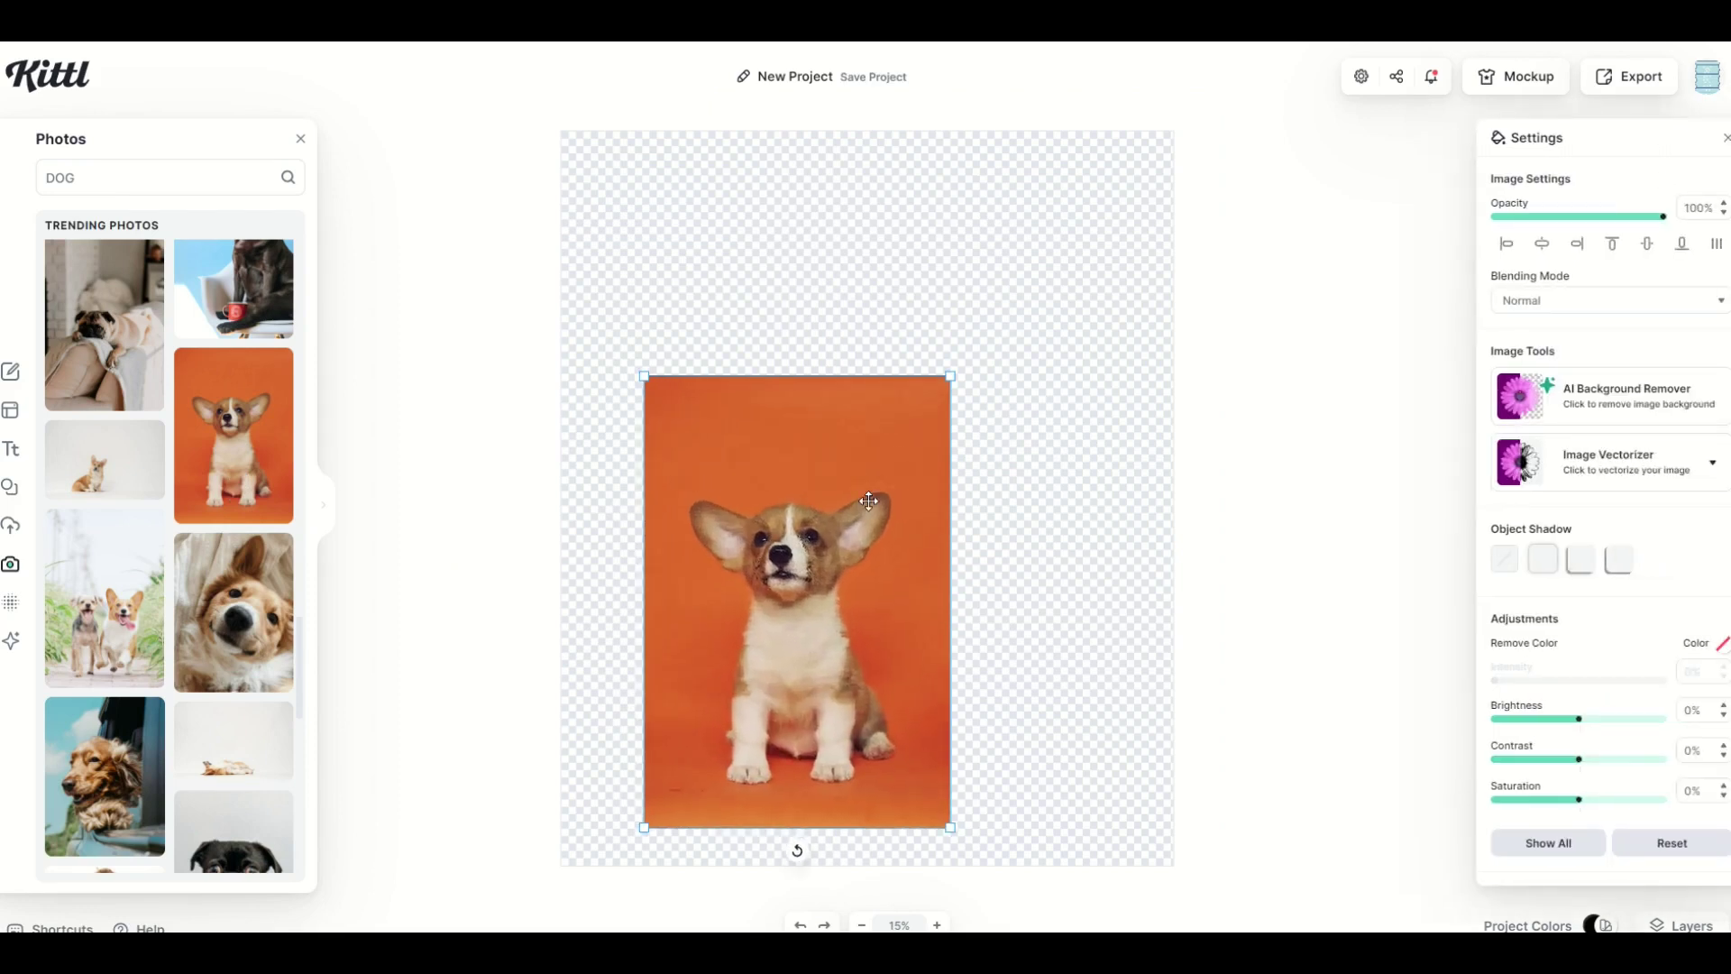
left_click_drag(951, 375, 1095, 162)
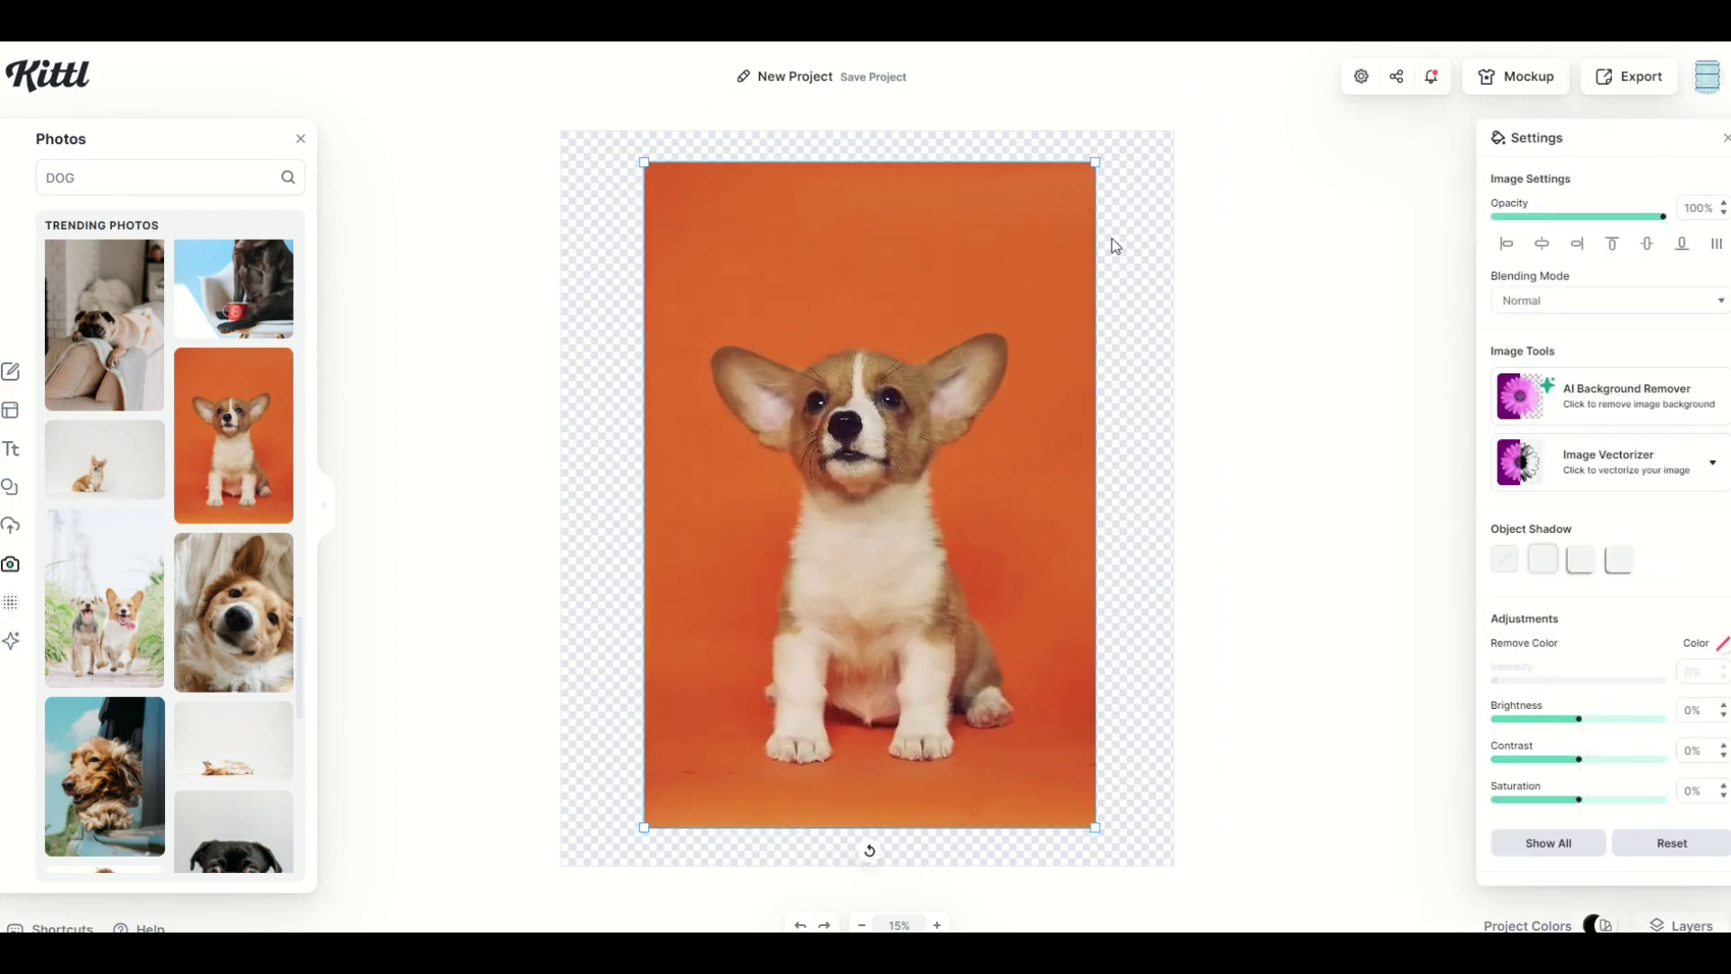
key("Escape")
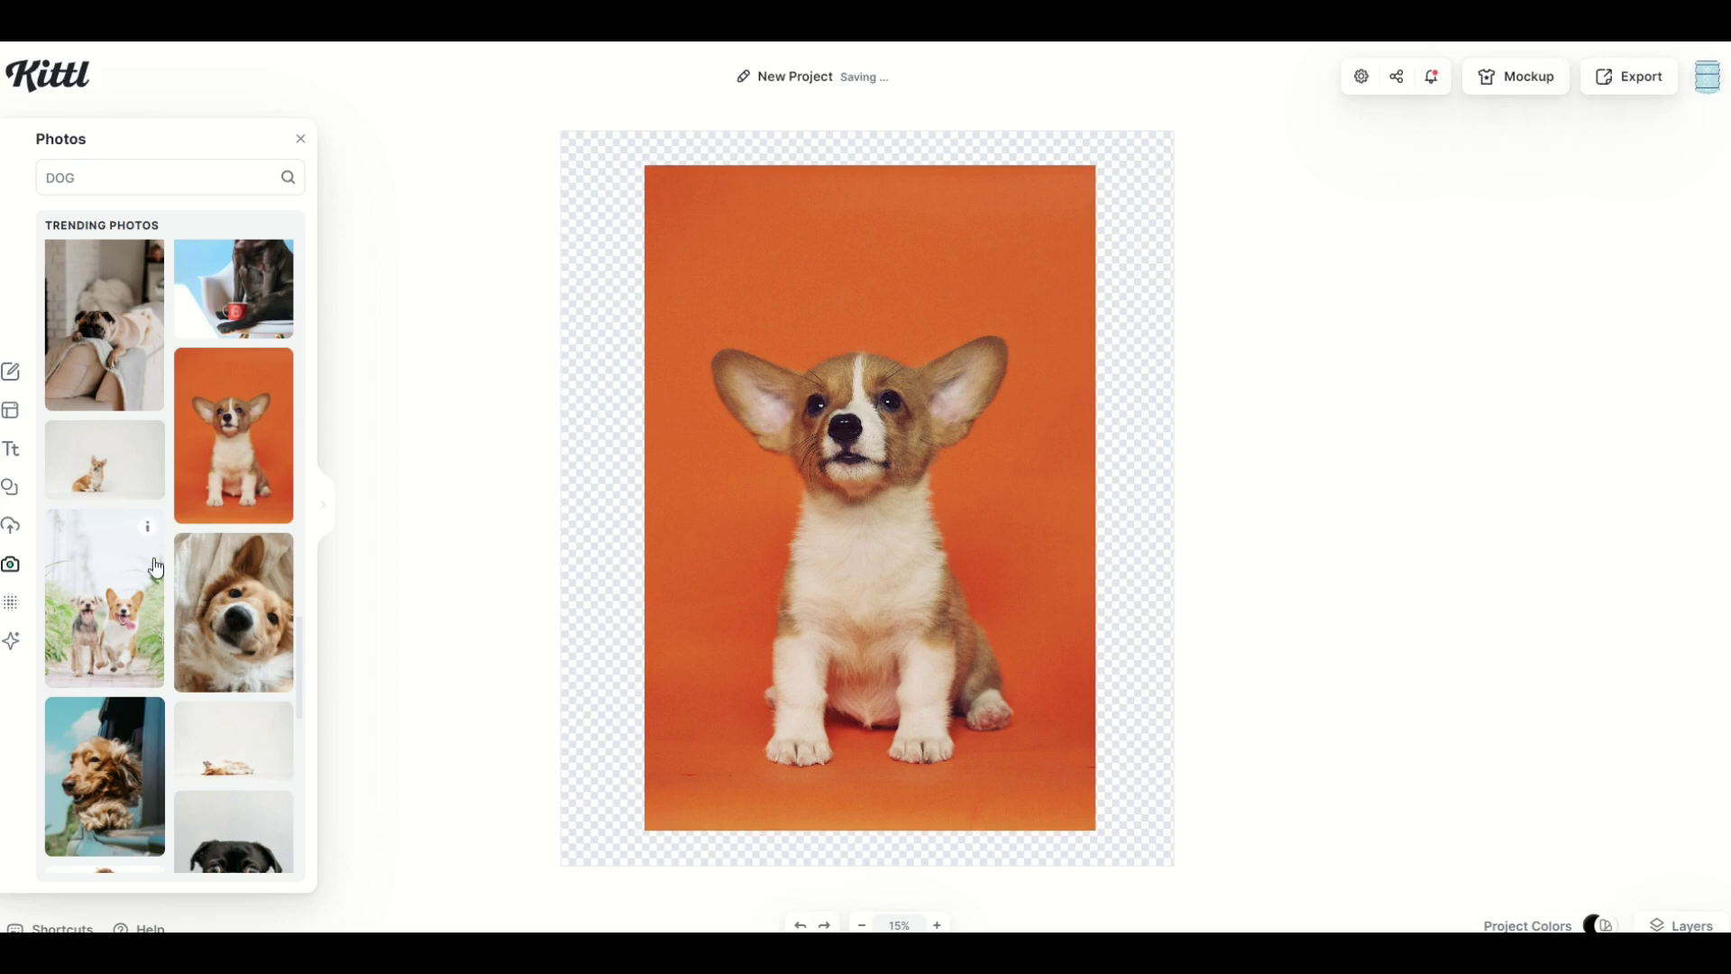
- Open the Textures library's Backgrounds collection and scroll down to the Clouds section
left_click(15, 603)
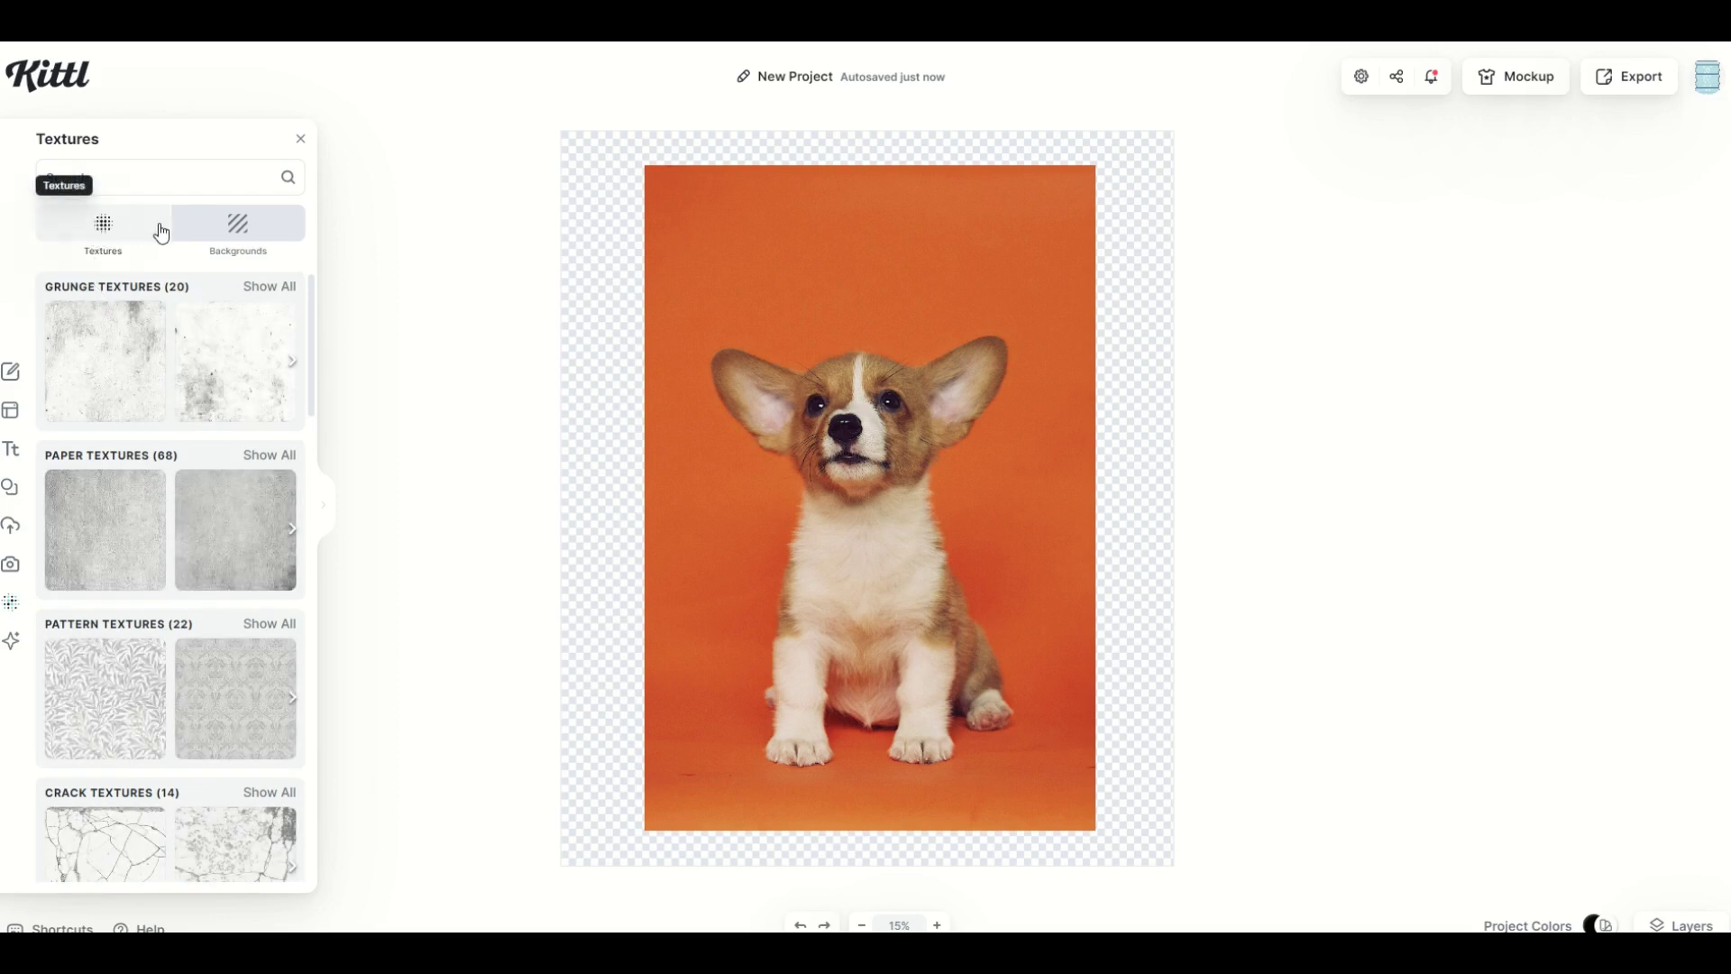
left_click(233, 226)
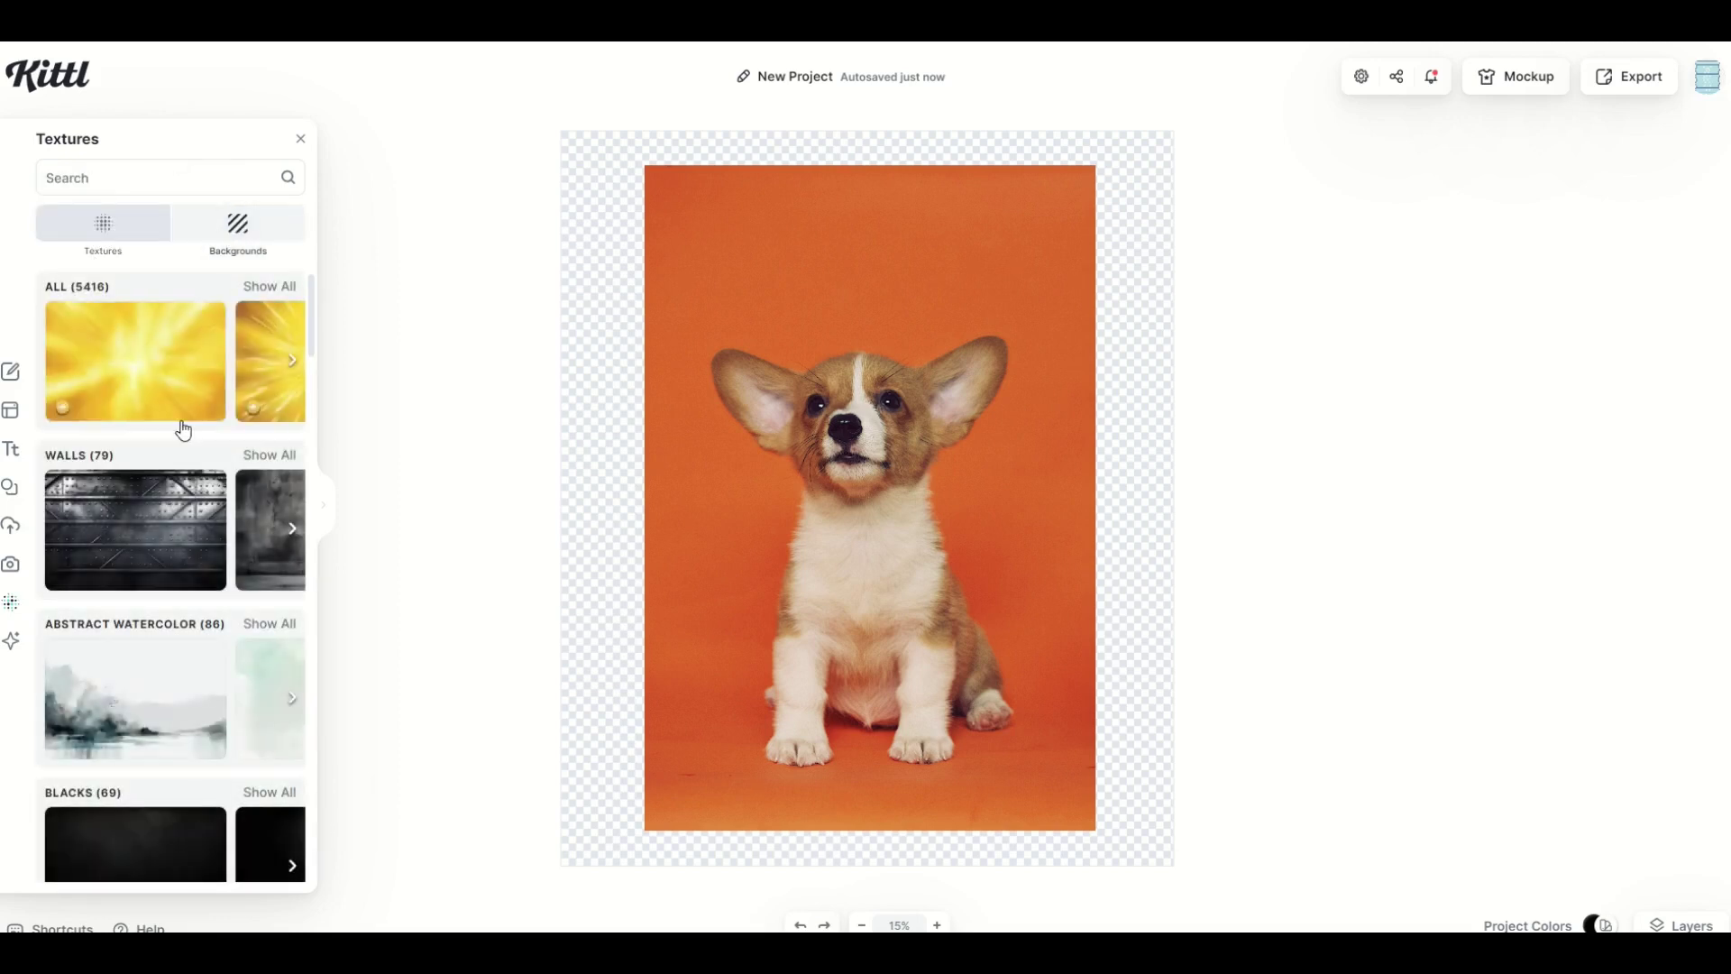
scroll(180, 442, "down", 4)
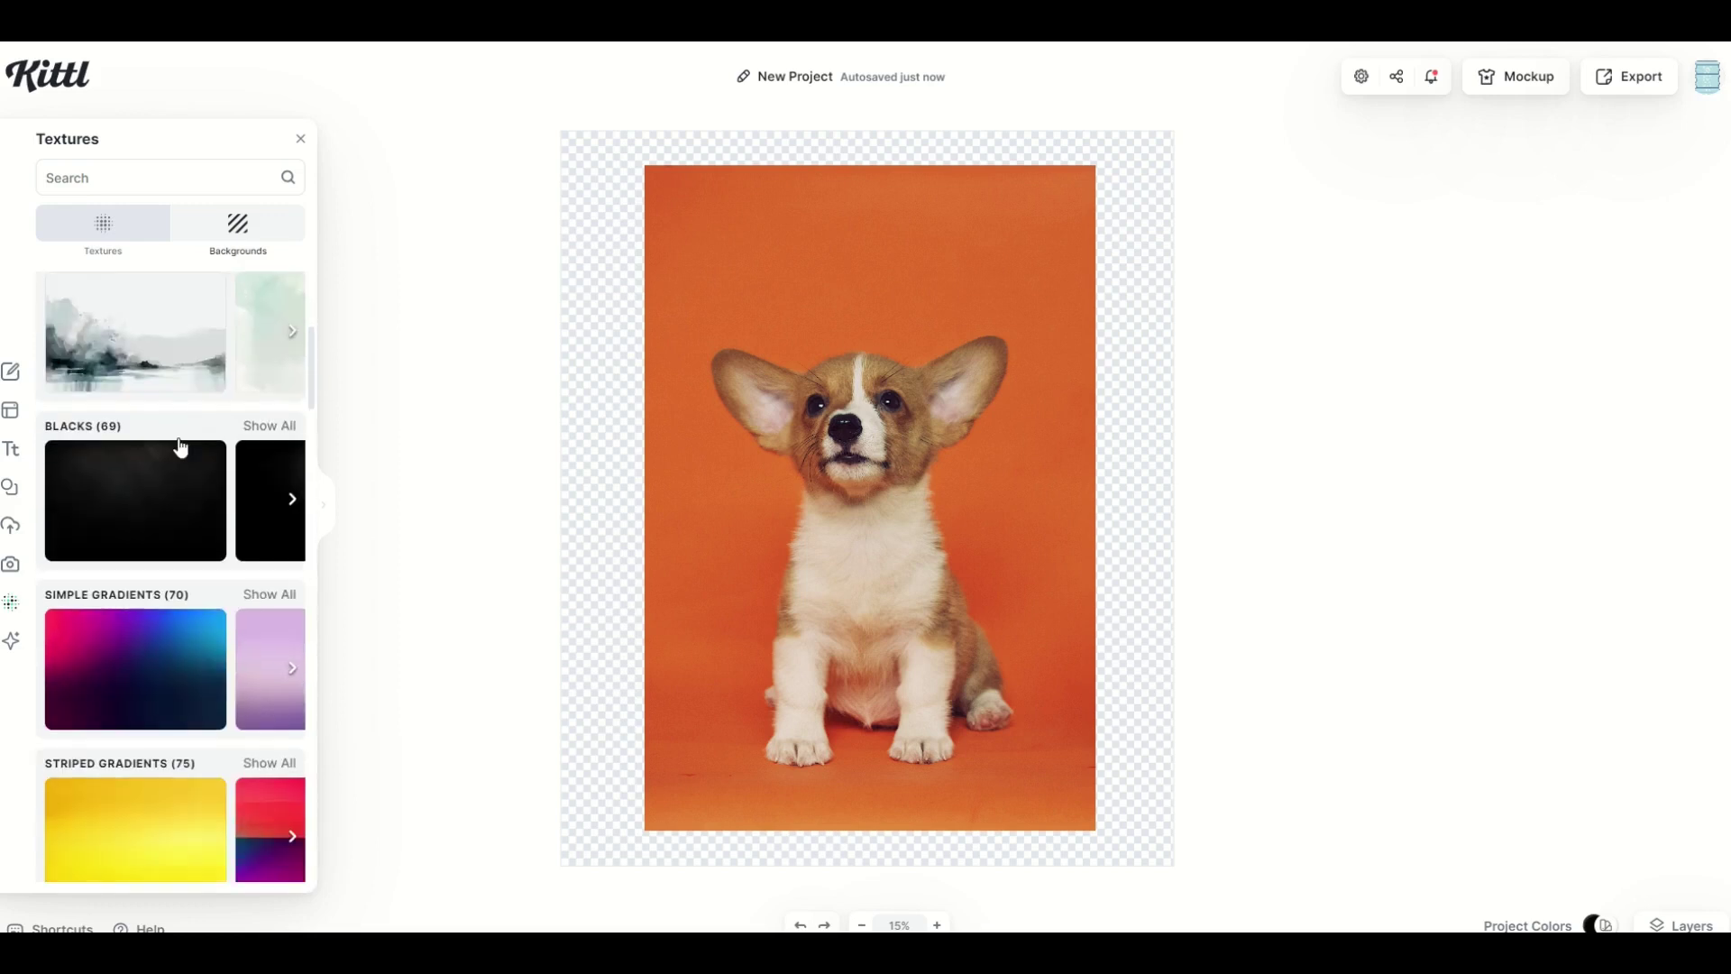
scroll(180, 448, "down", 5)
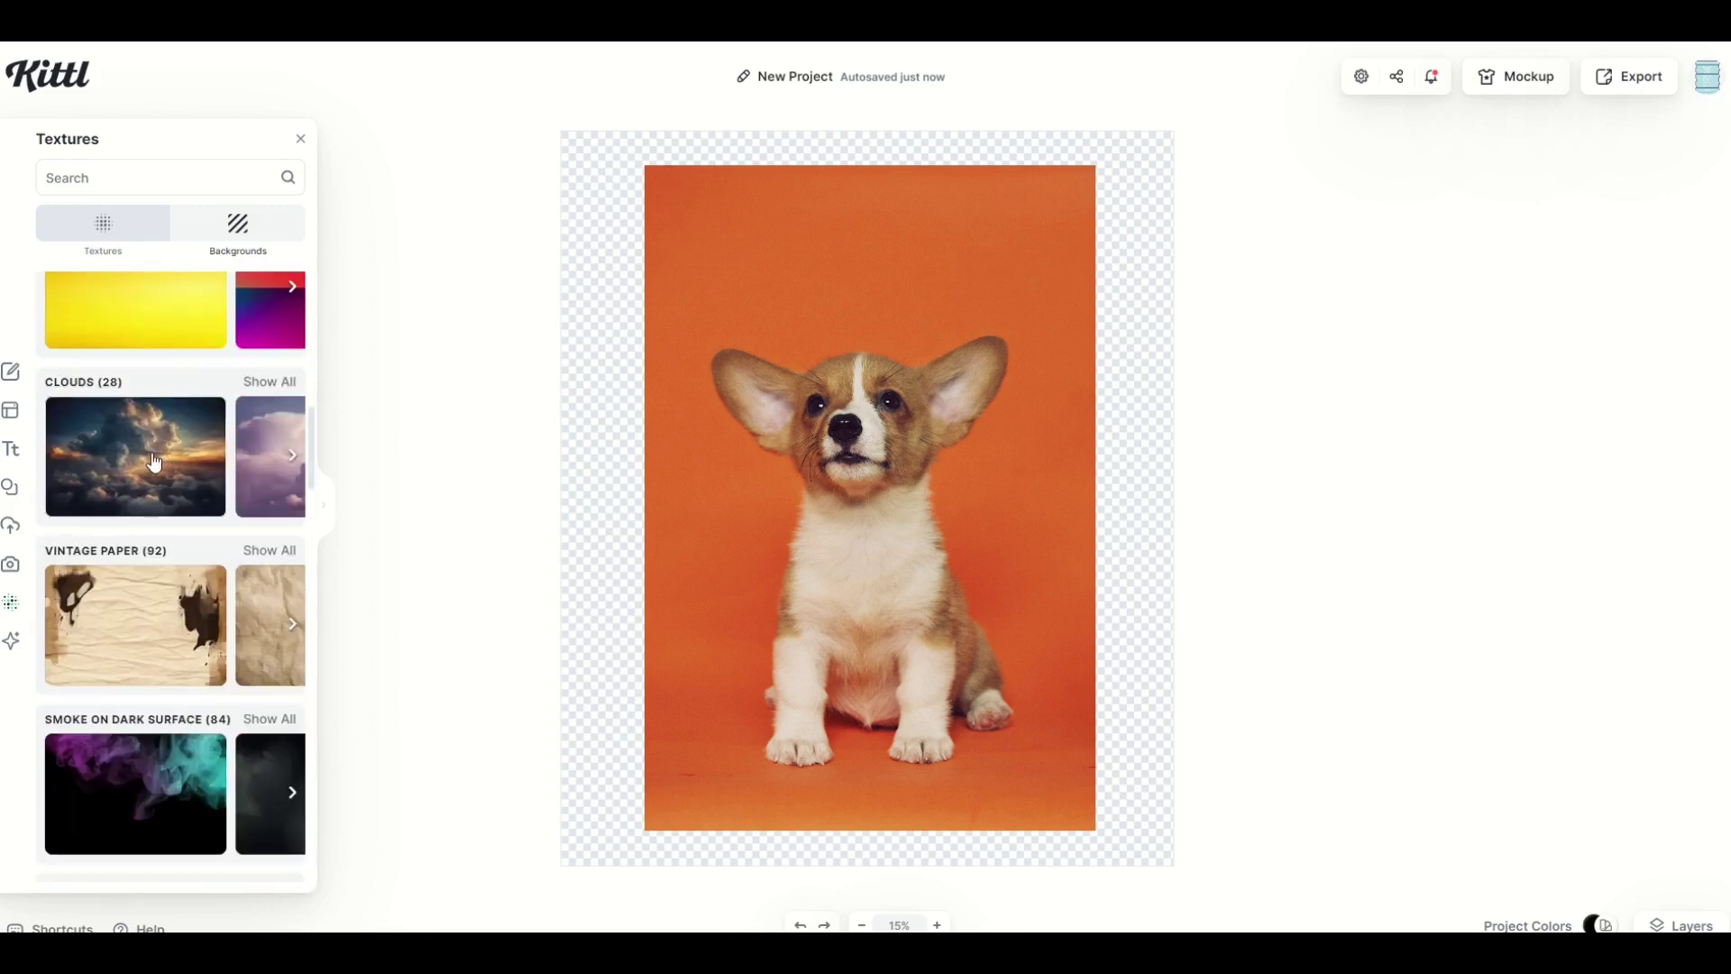
- Make the sunset clouds image the page background, then nudge the corgi photo up-left
left_click(254, 382)
left_click_drag(105, 428, 559, 419)
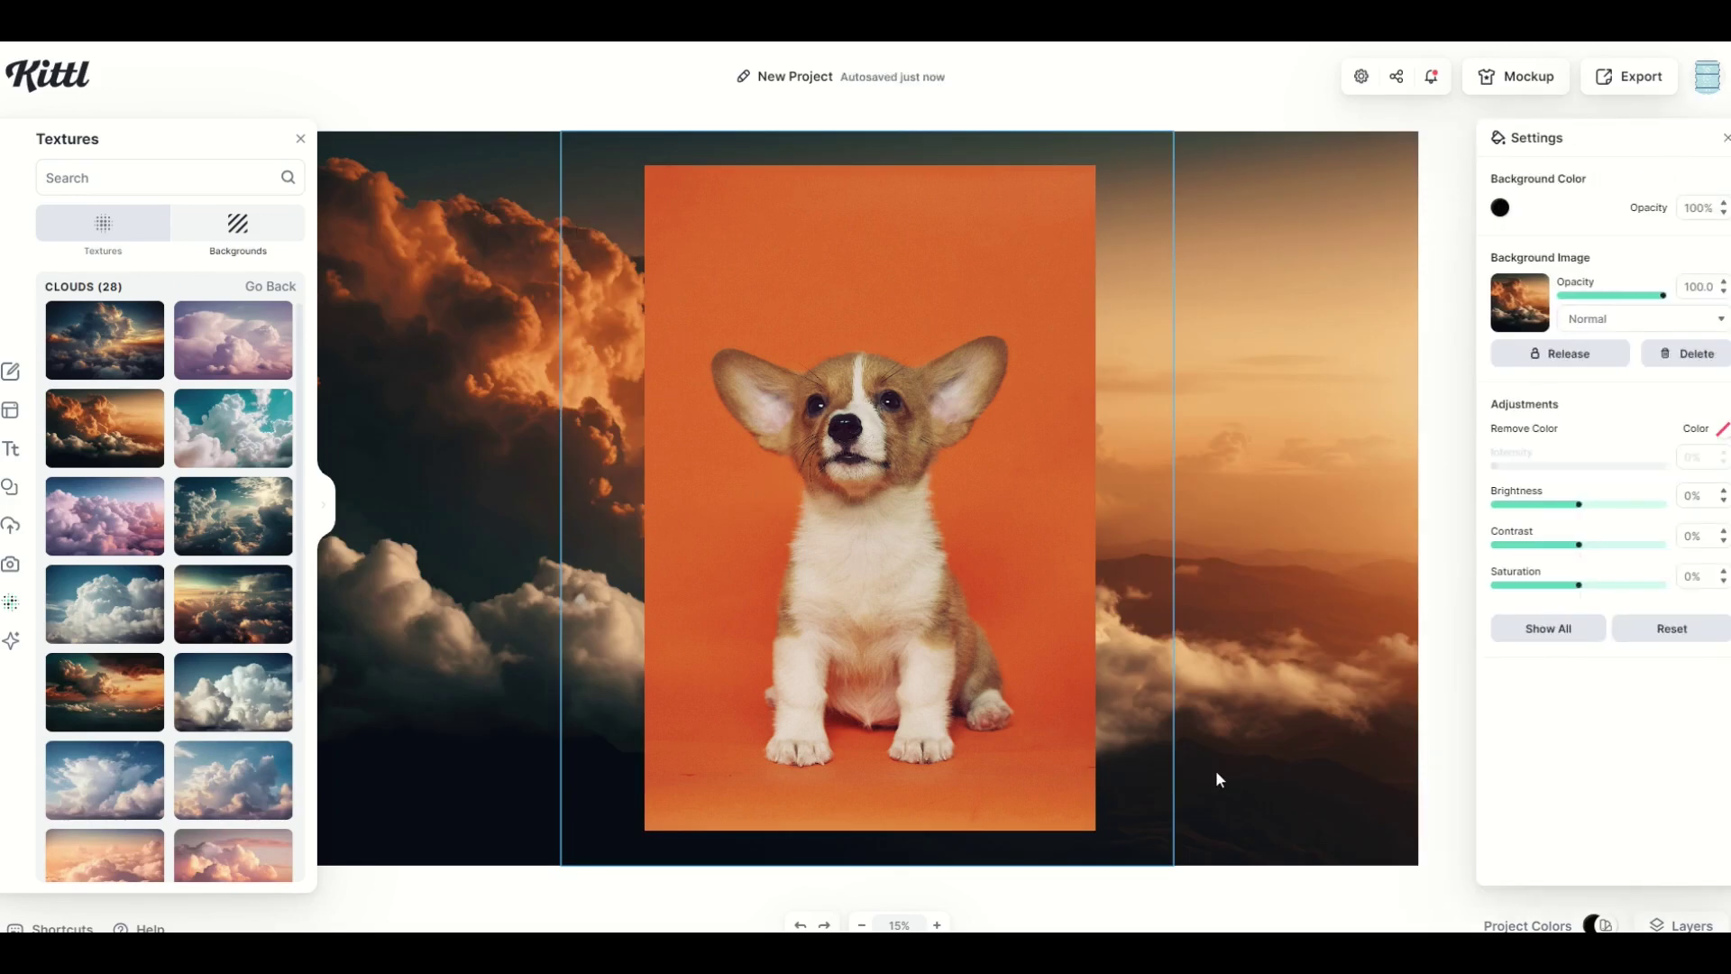
left_click(735, 587)
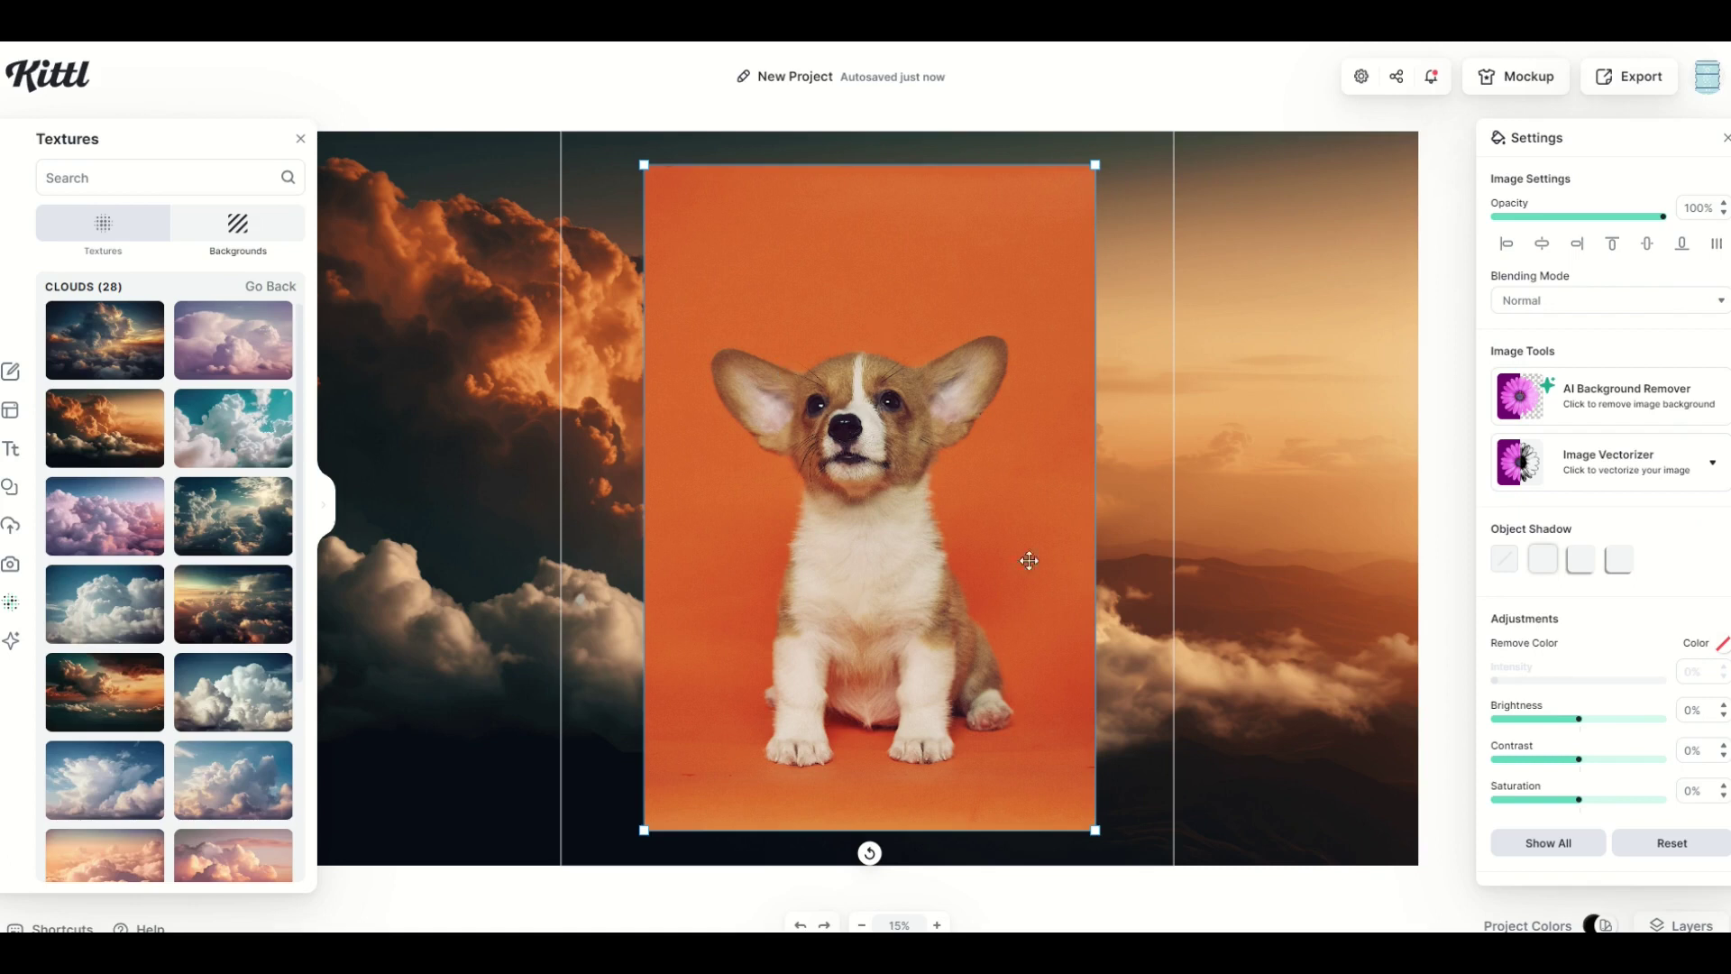
left_click_drag(843, 469, 826, 451)
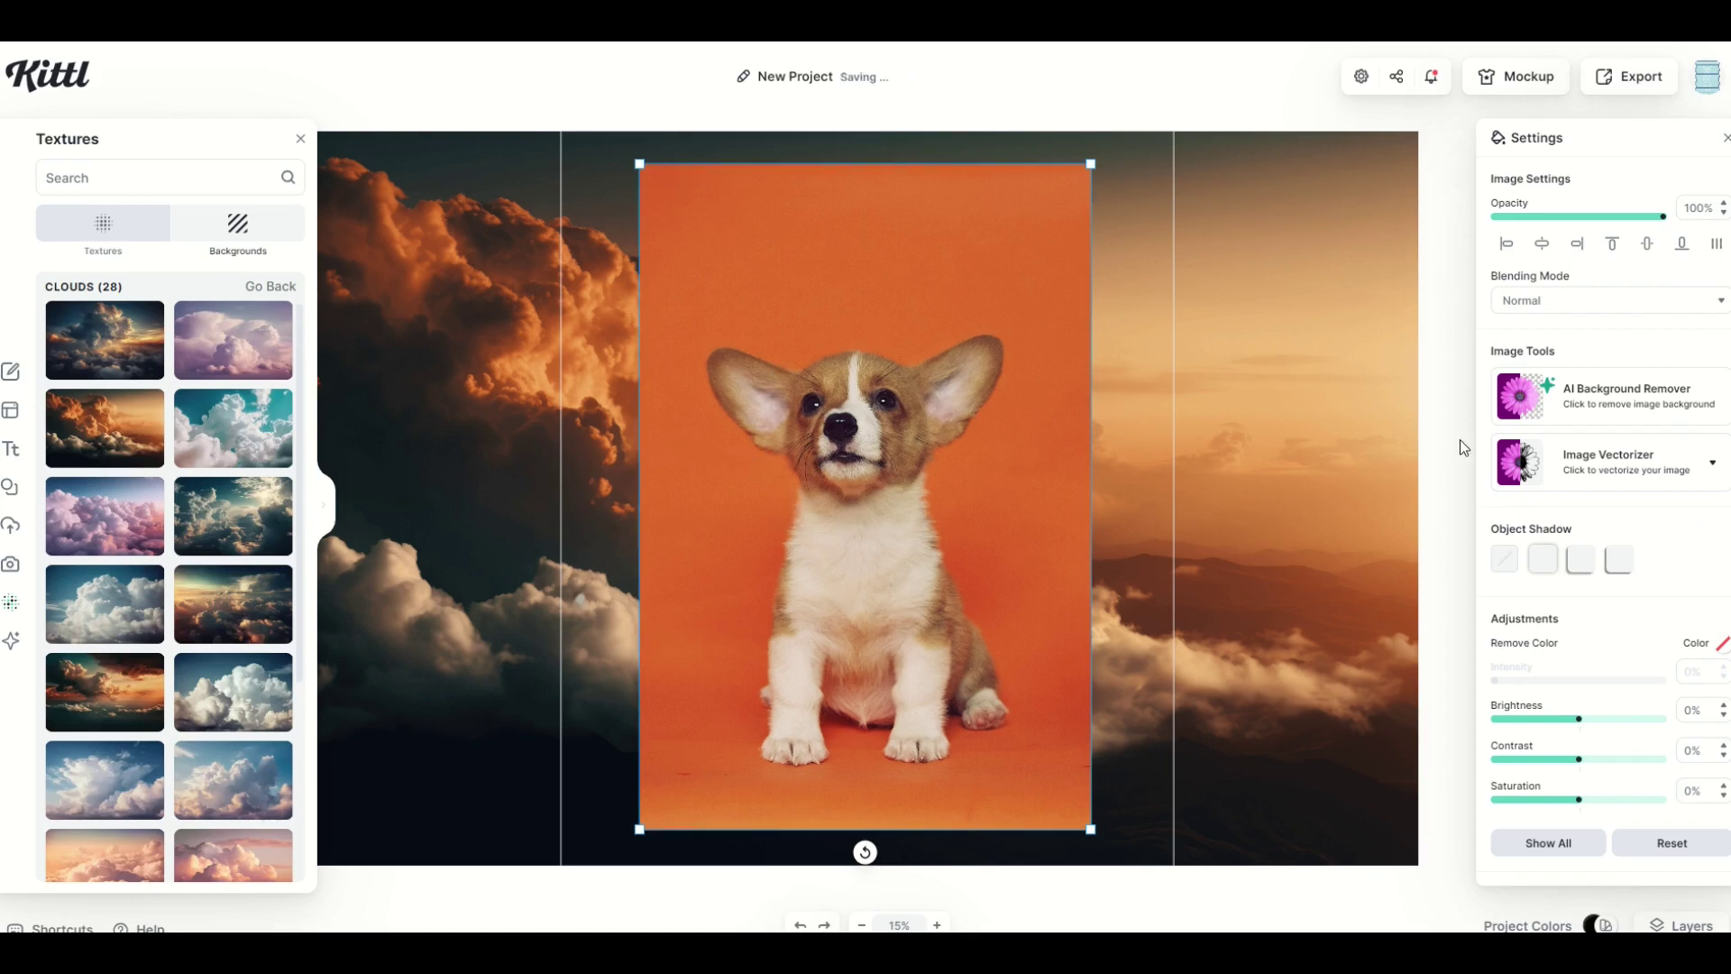
- Remove the corgi photo's orange background and reposition the cut-out puppy
left_click(1587, 401)
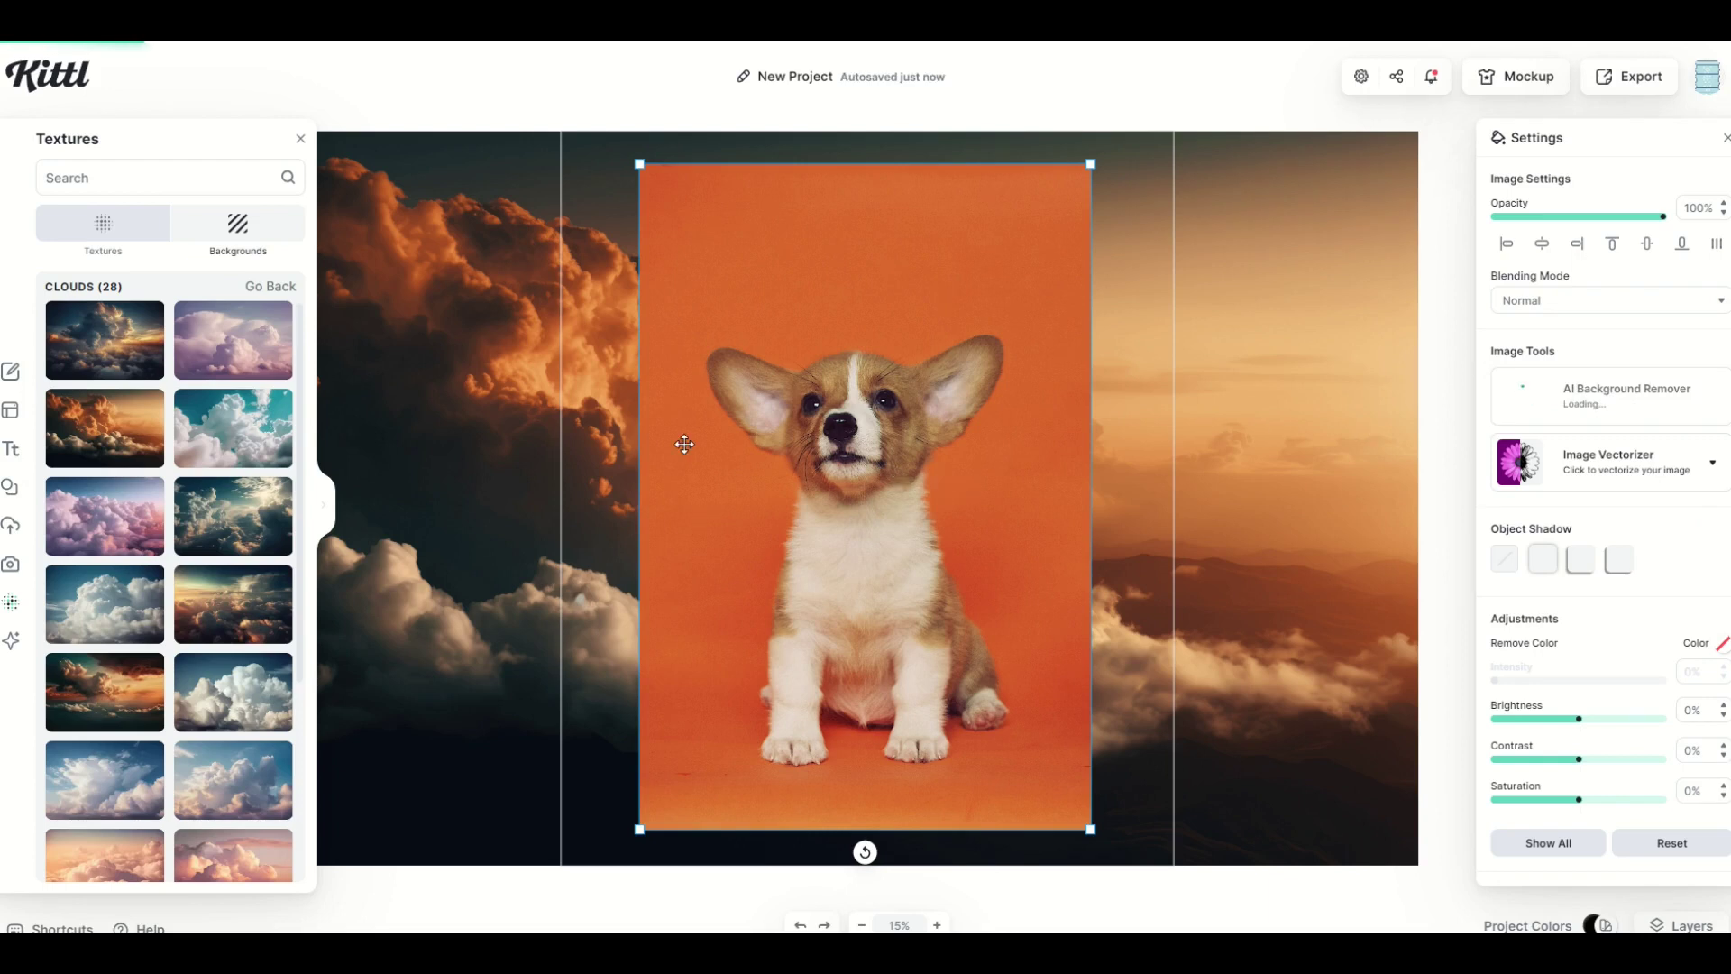
mouse_move(1014, 778)
left_mouse_down()
mouse_move(932, 665)
mouse_move(1190, 881)
mouse_move(1159, 909)
left_mouse_up()
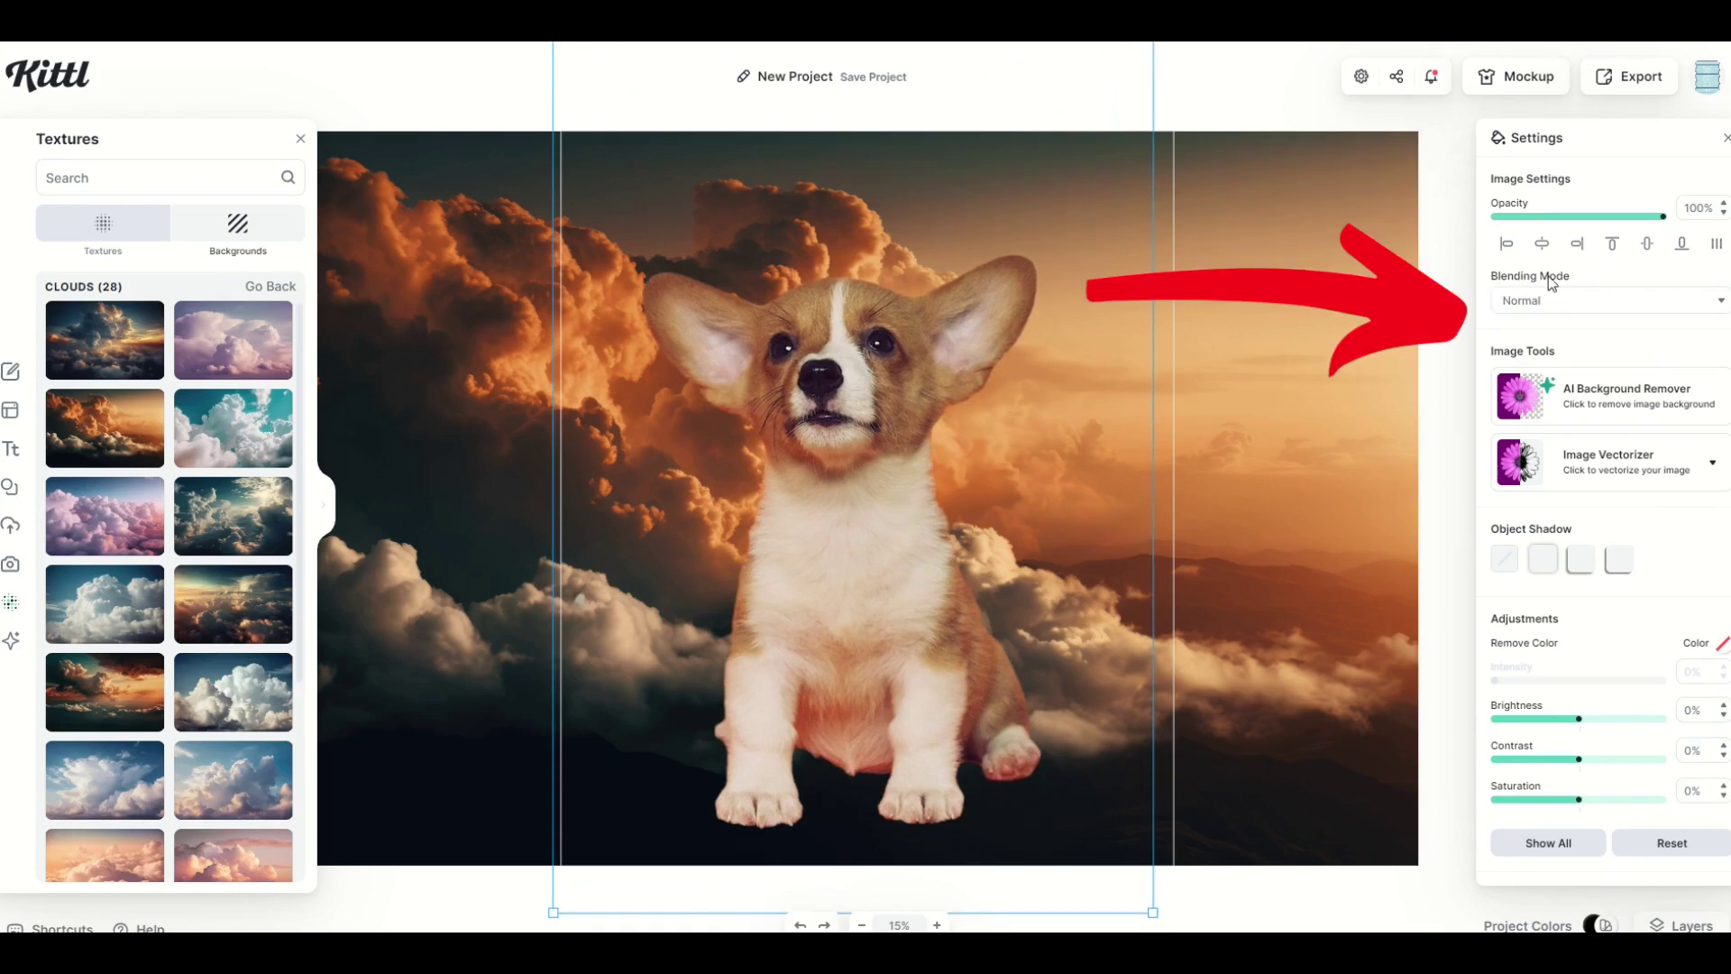
- Try Multiply and Overlay blending on the corgi, then settle on Soft Light
left_click(1541, 305)
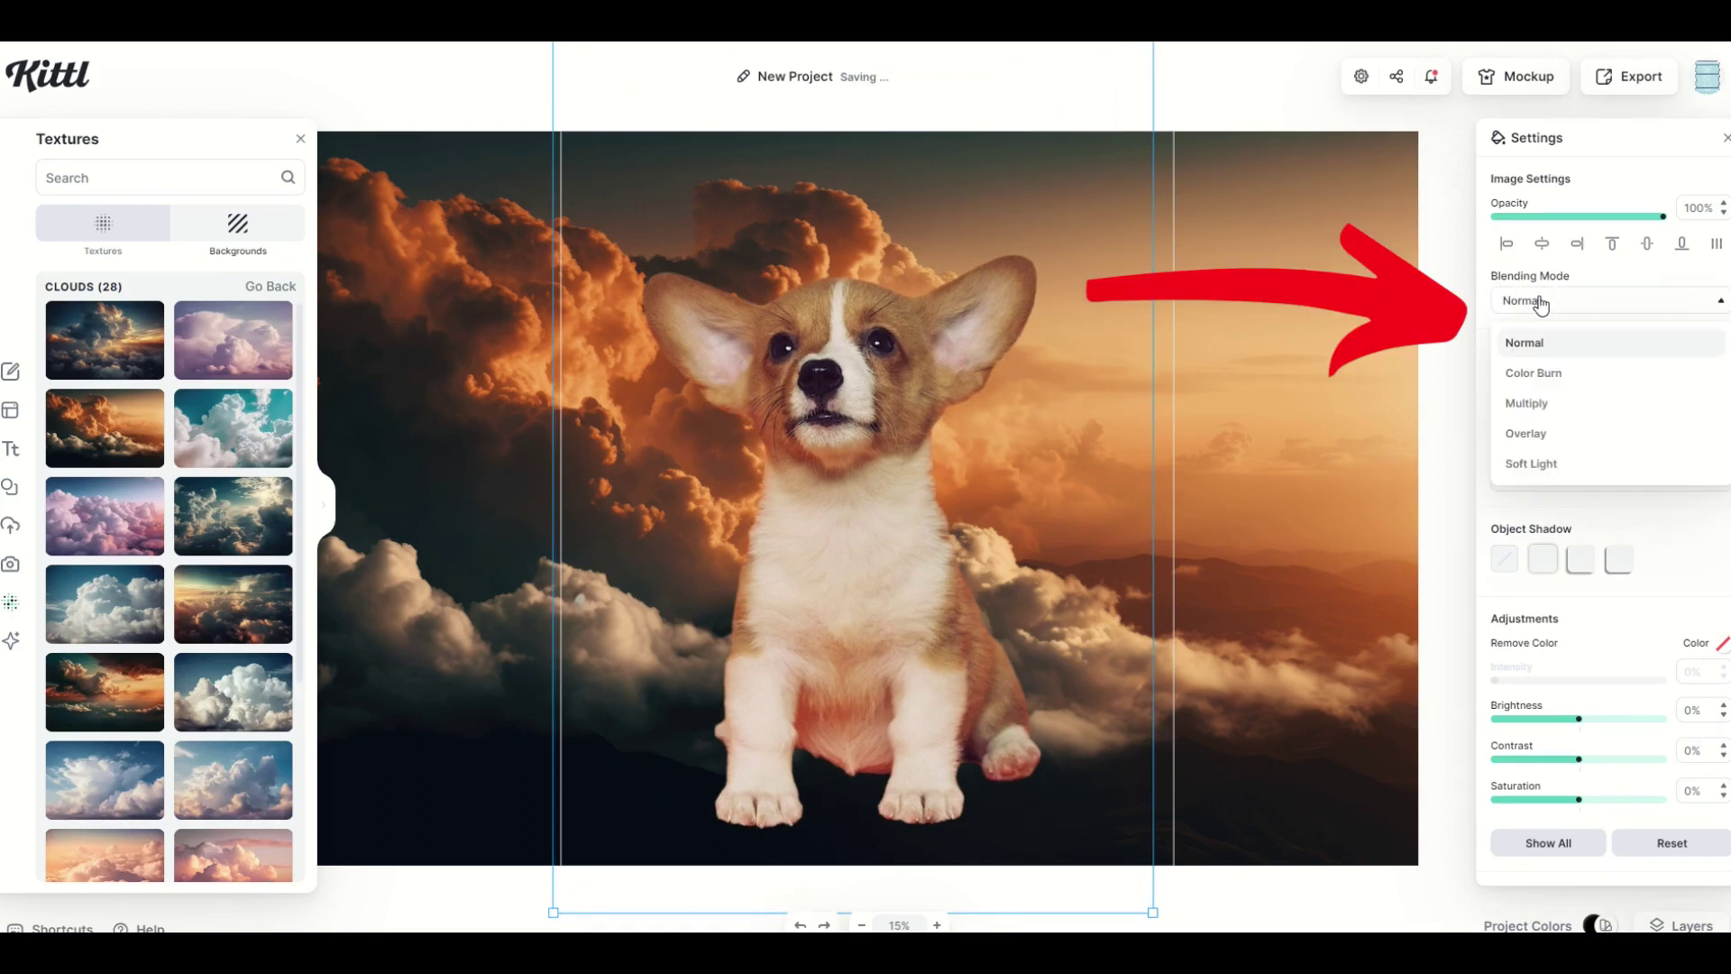
left_click(1533, 373)
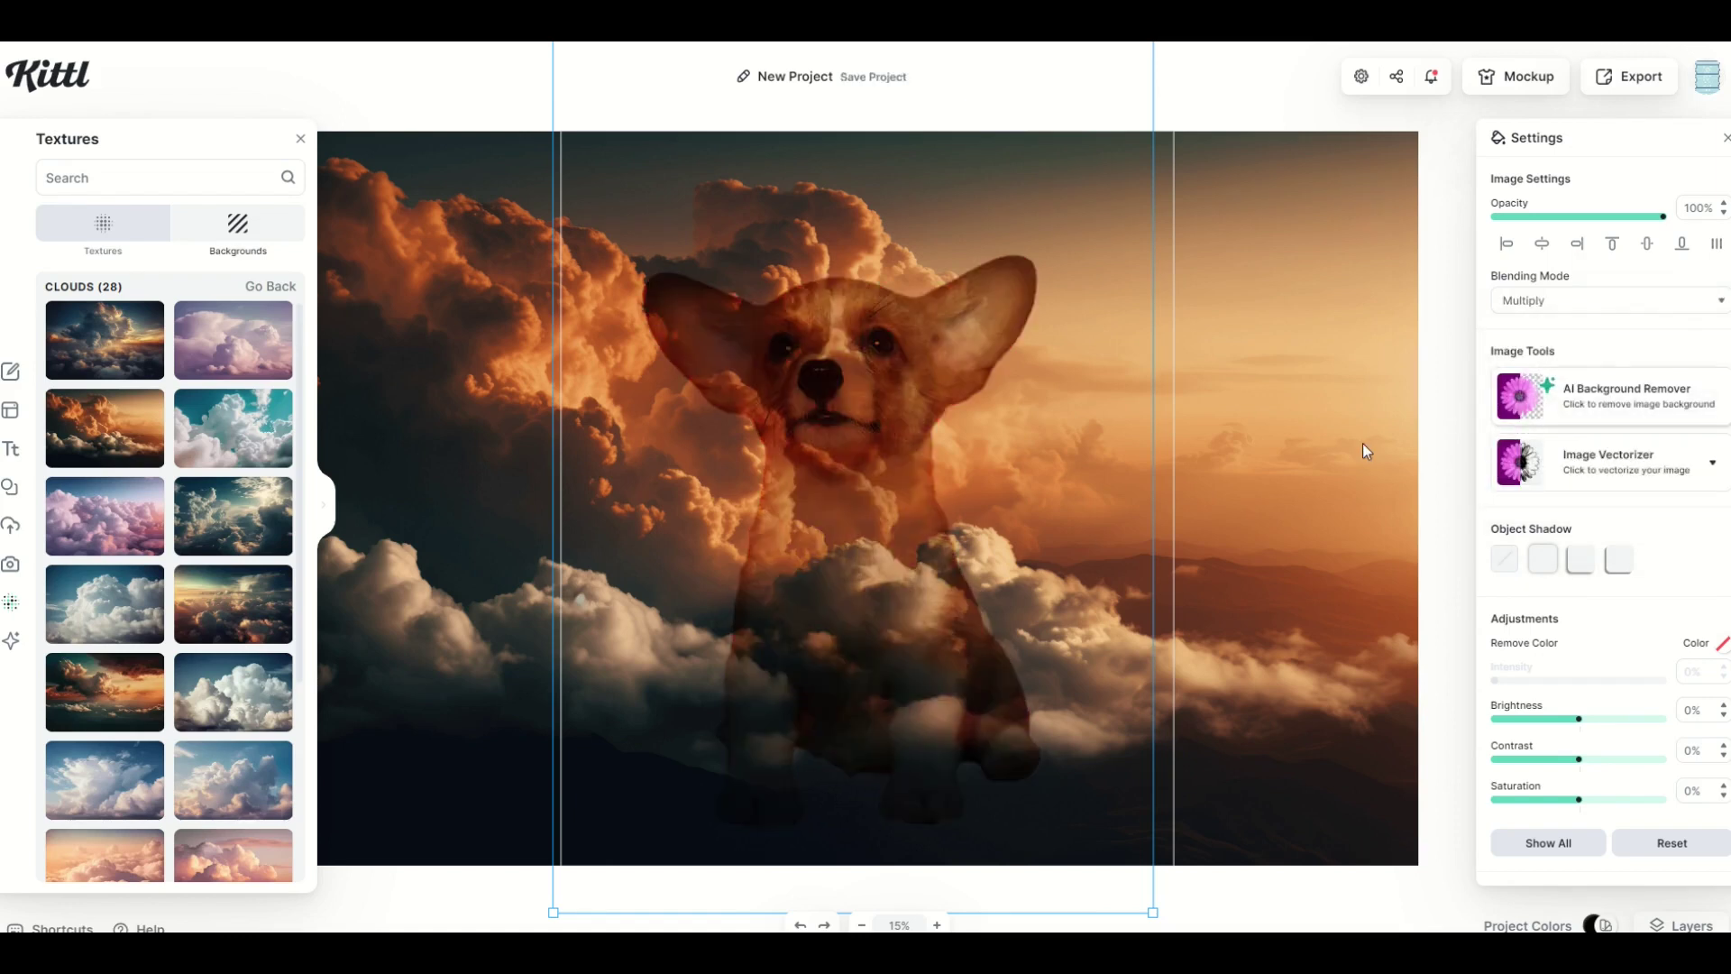
left_click(1541, 301)
left_click(1533, 434)
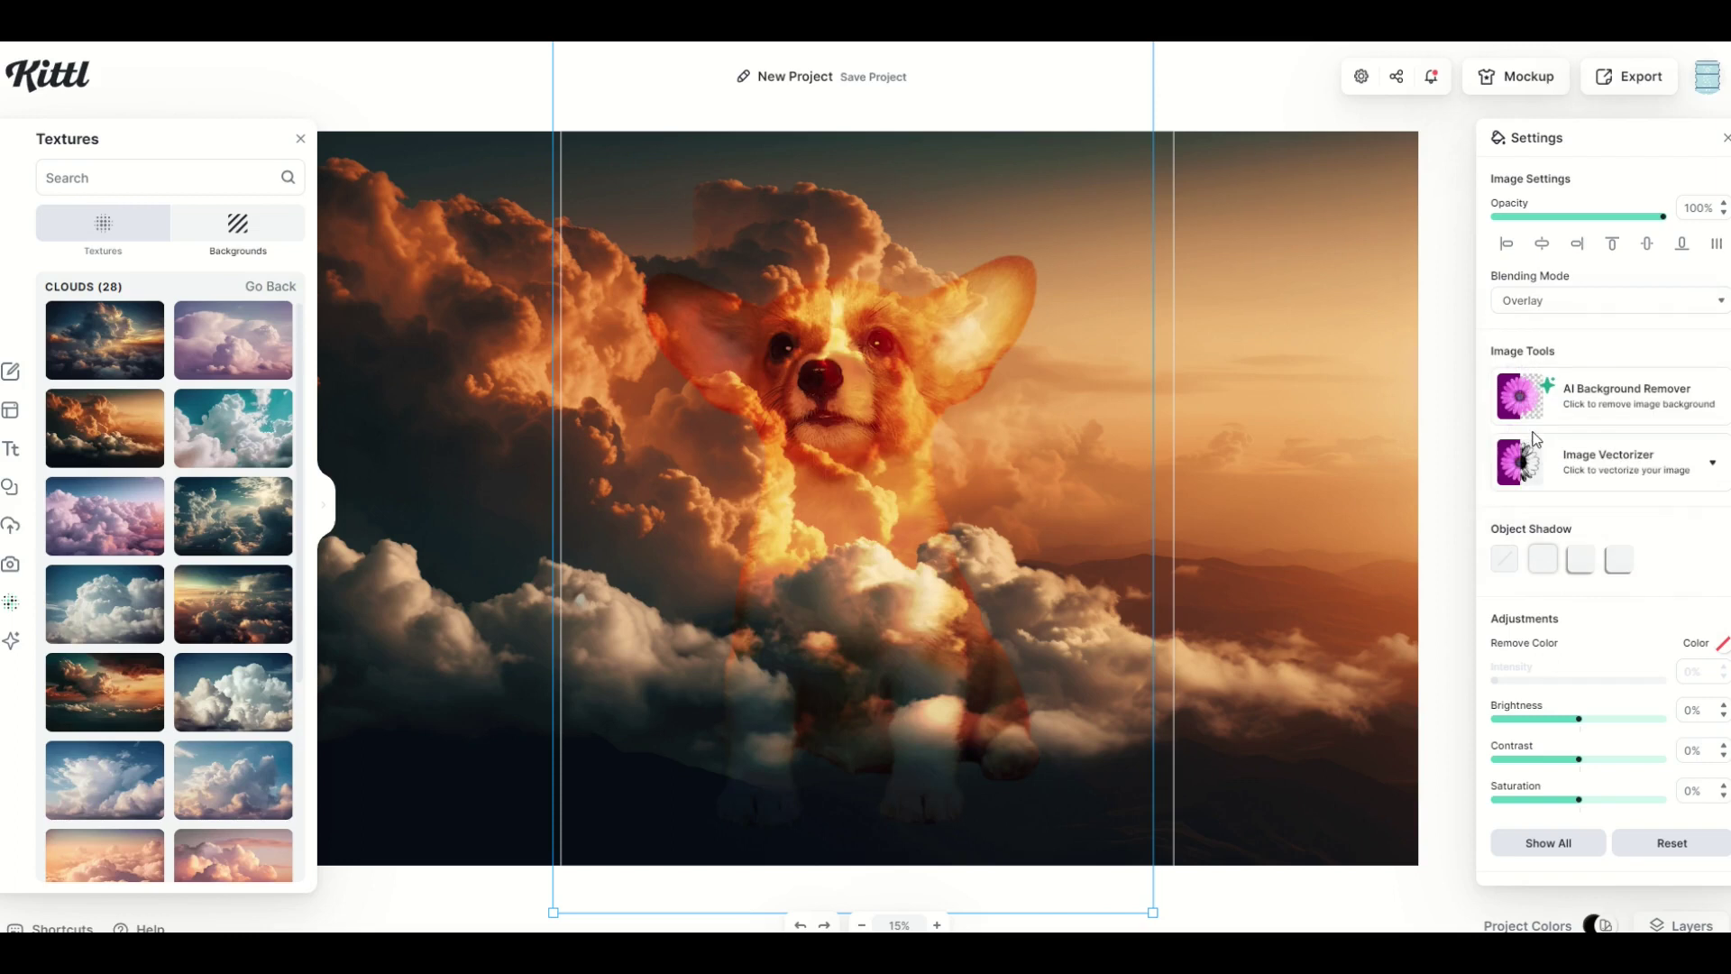
left_click(1541, 300)
left_click(1534, 466)
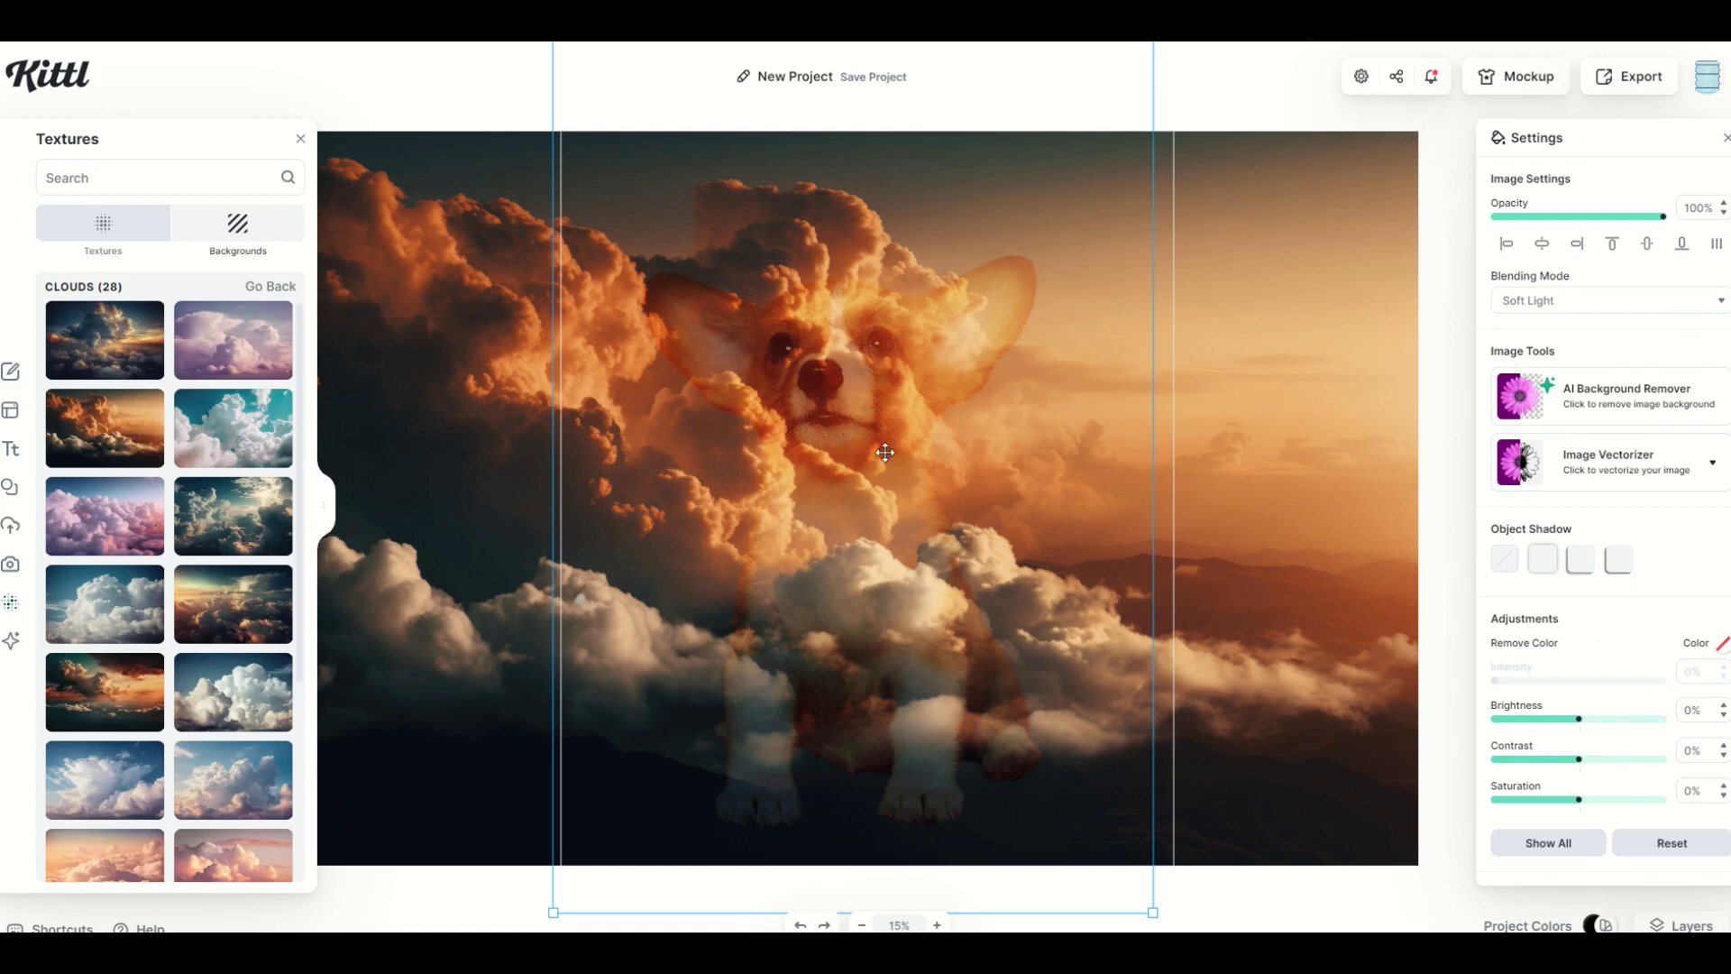
- Copy and paste the corgi cut-out, offsetting the duplicate slightly to the right
right_click(851, 424)
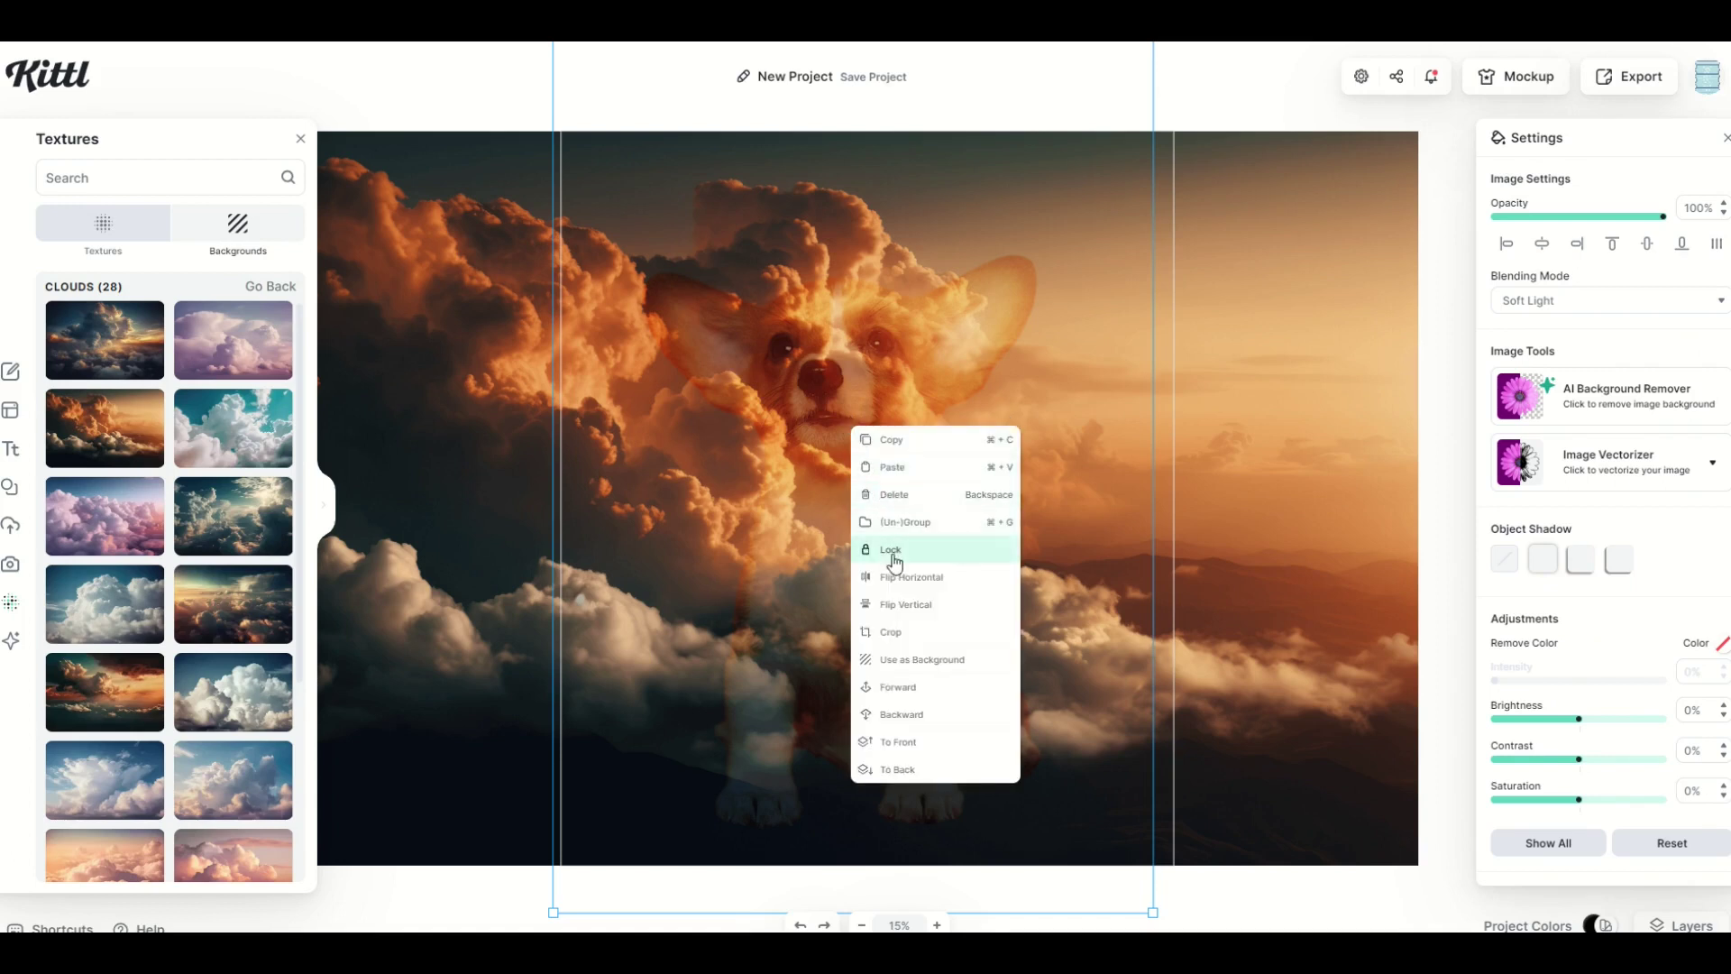
left_click(891, 441)
right_click(850, 424)
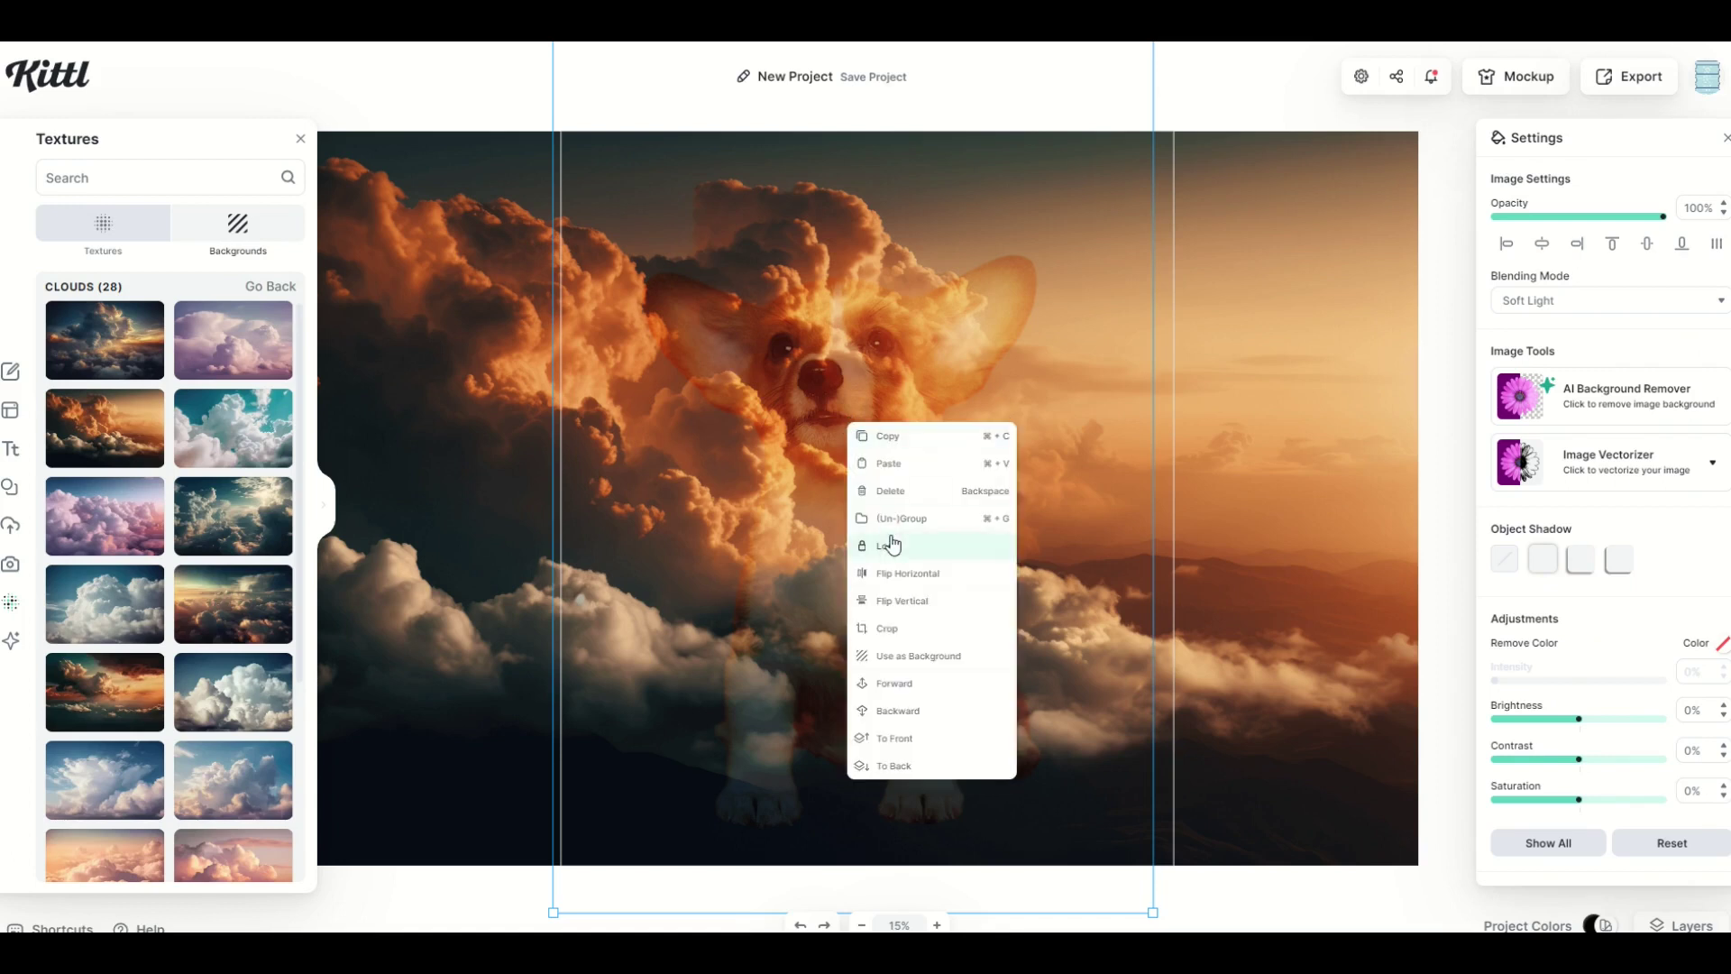
left_click(883, 465)
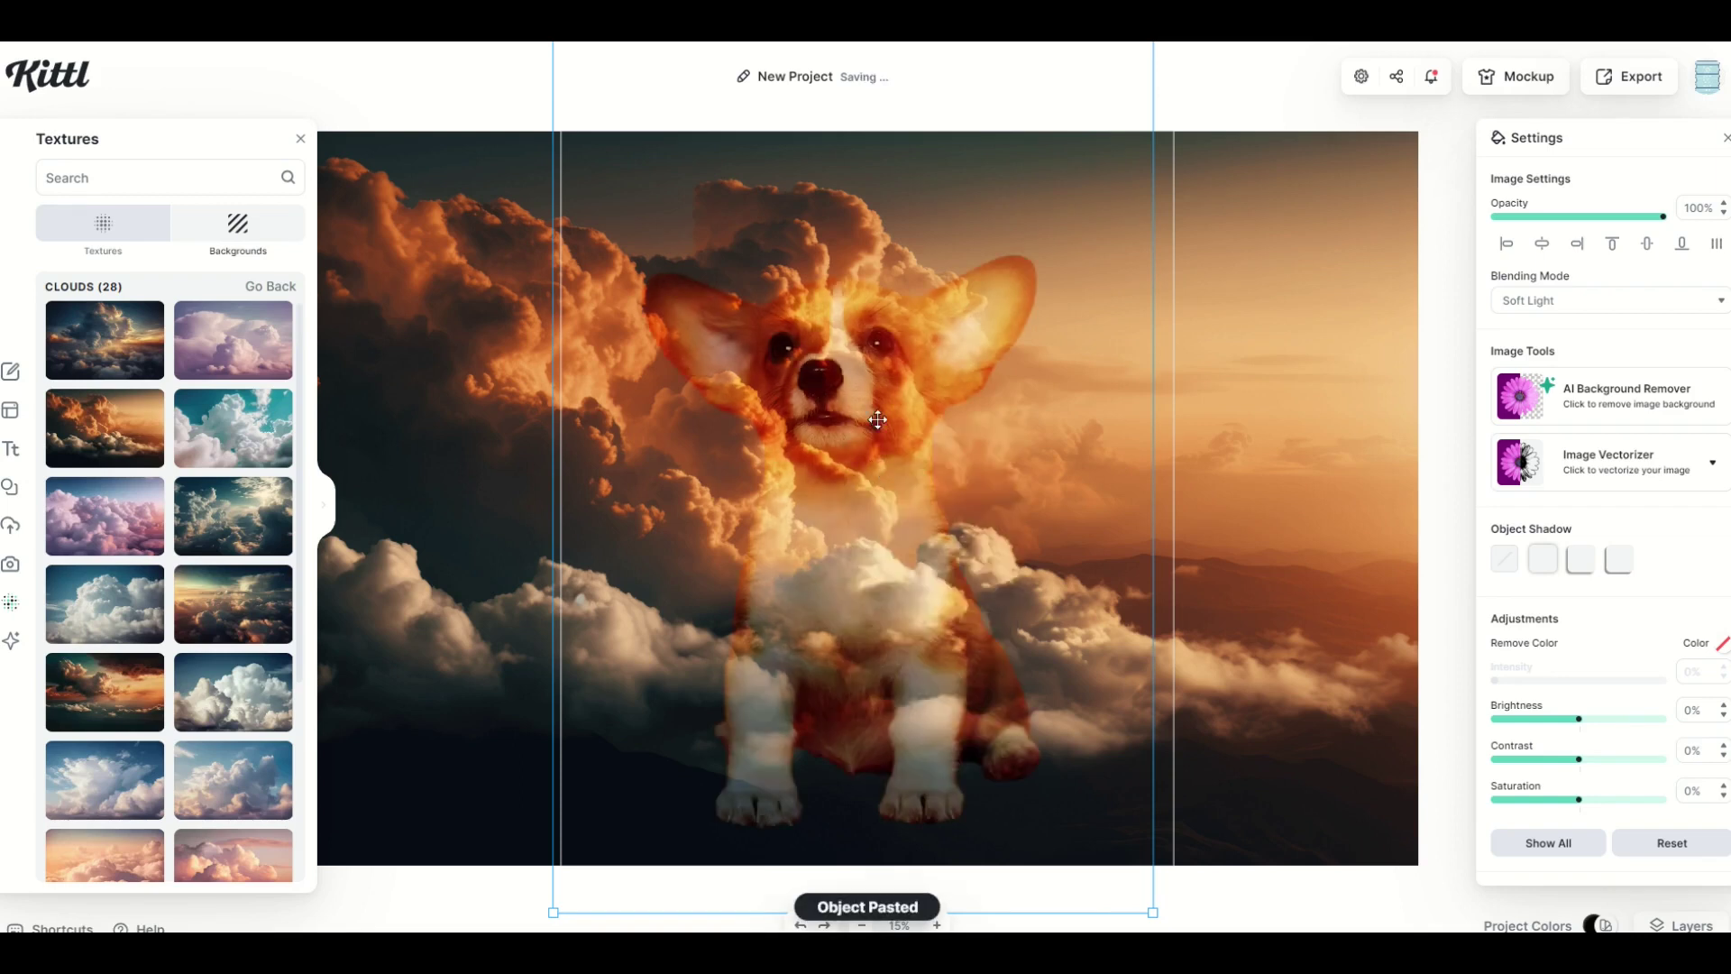
left_click_drag(812, 478, 845, 481)
- Undo the offset, then set the copy's opacity to 25%, 75%, and finally 100%
key("ctrl+z")
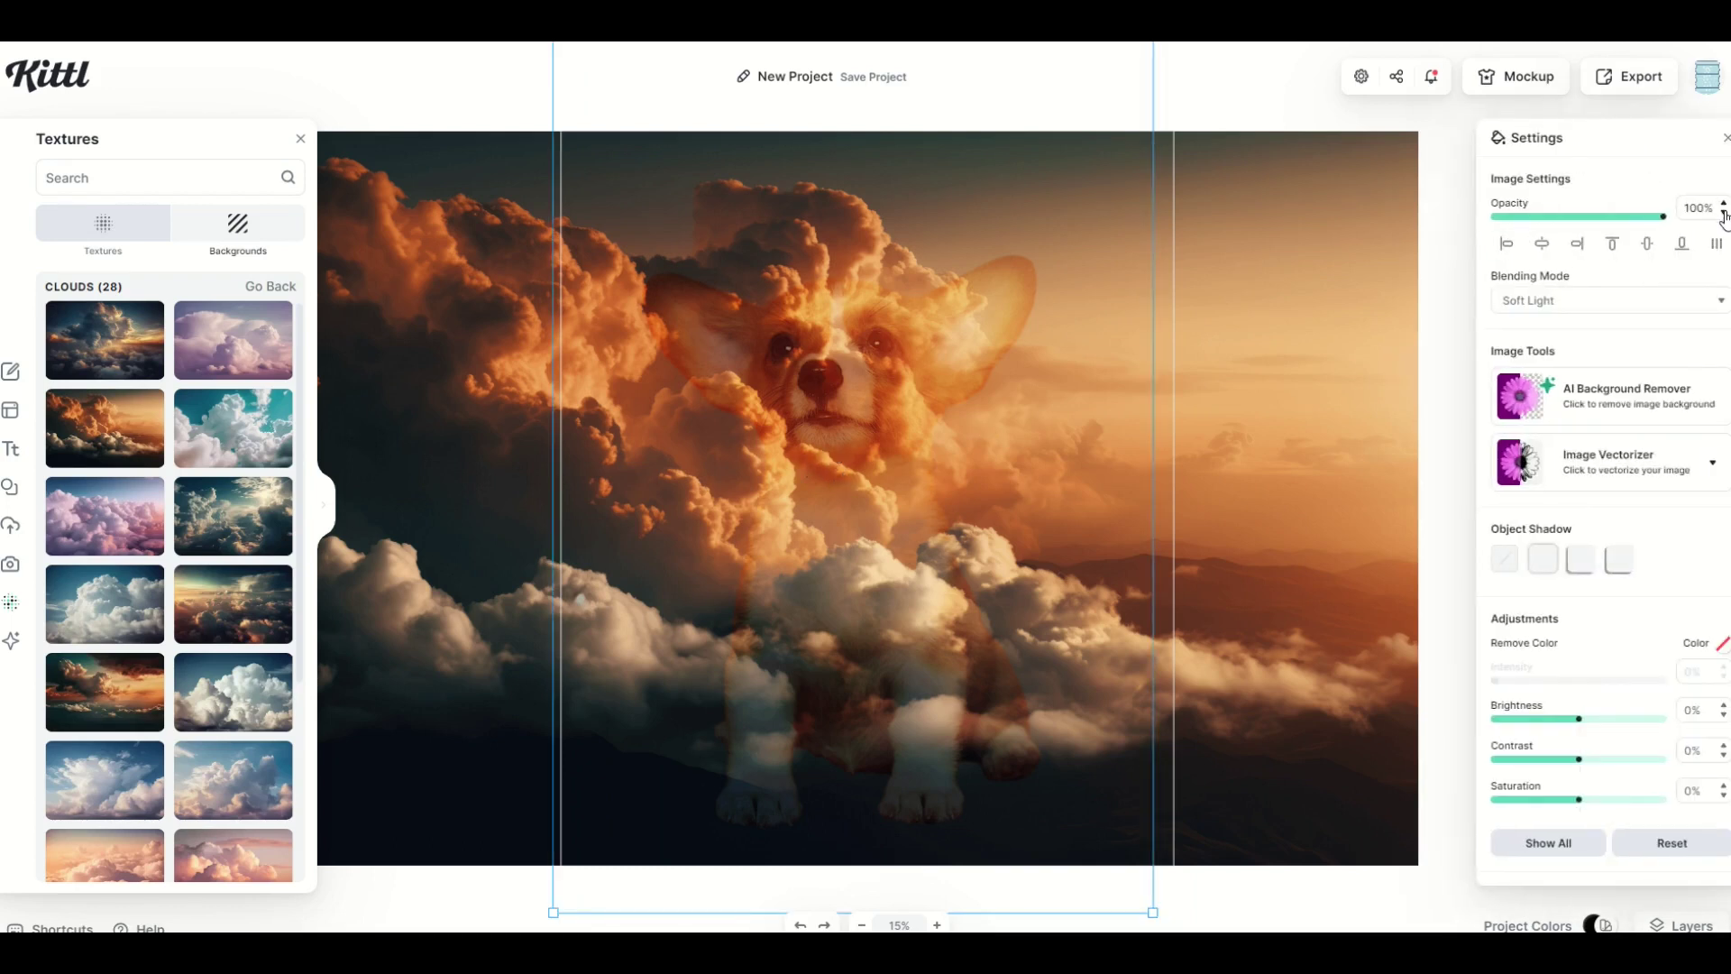
left_click(1713, 210)
key("Return")
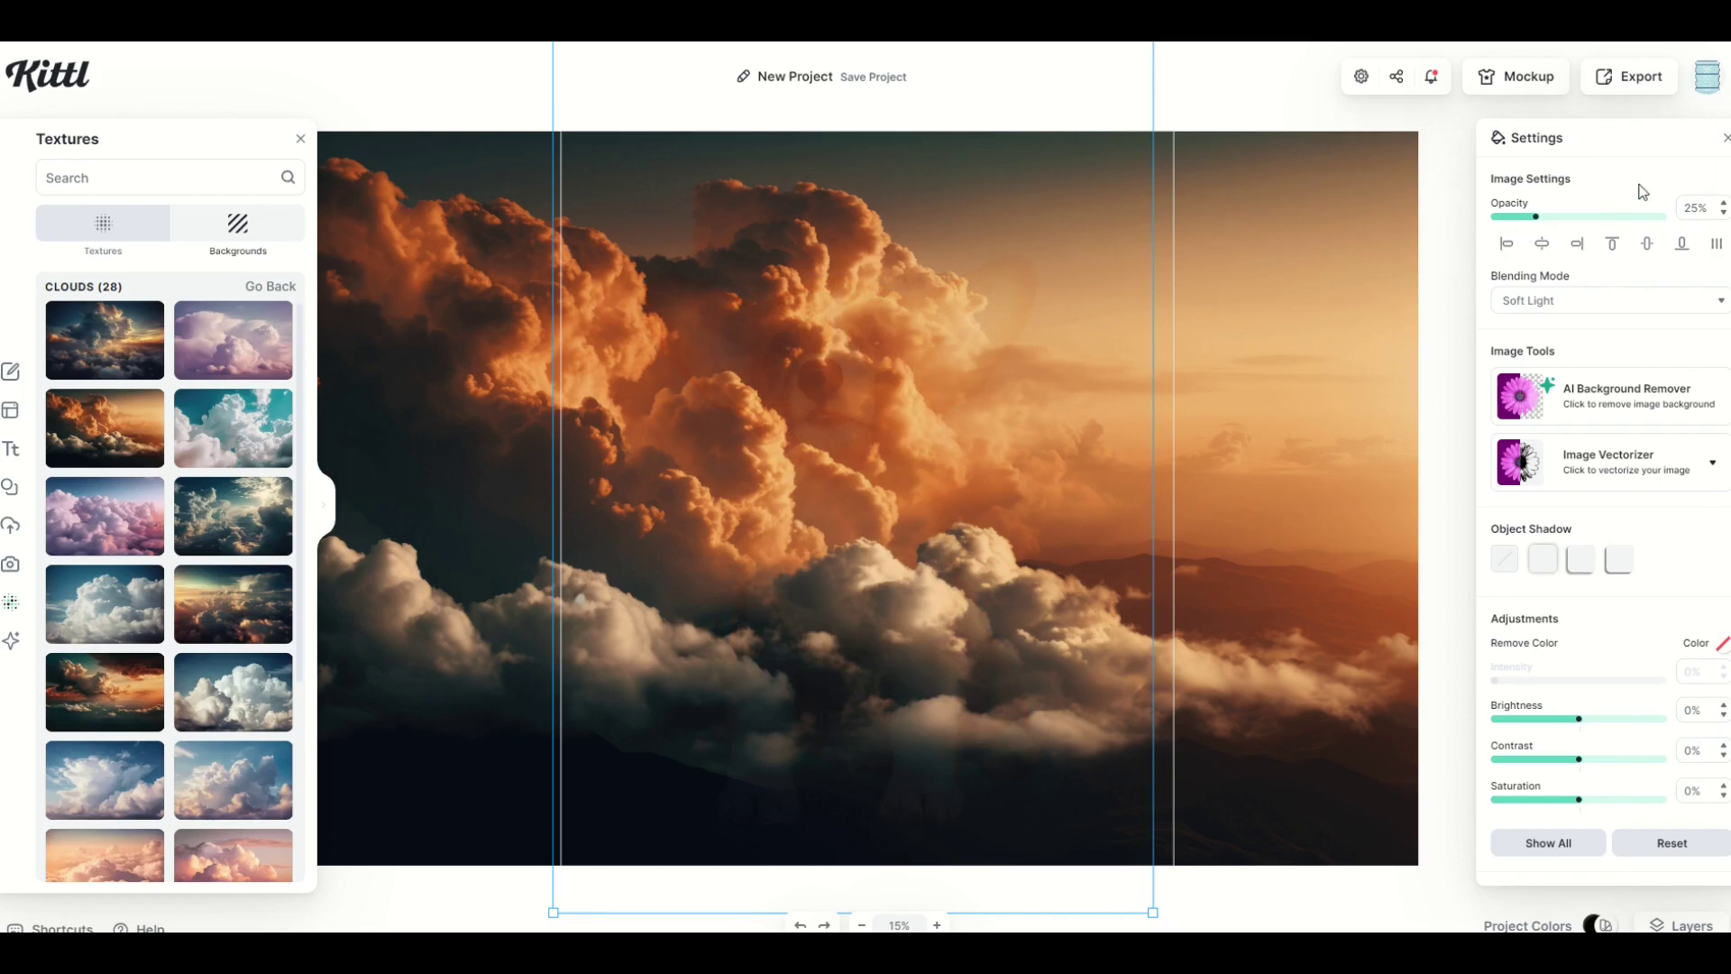
type("75")
key("Return")
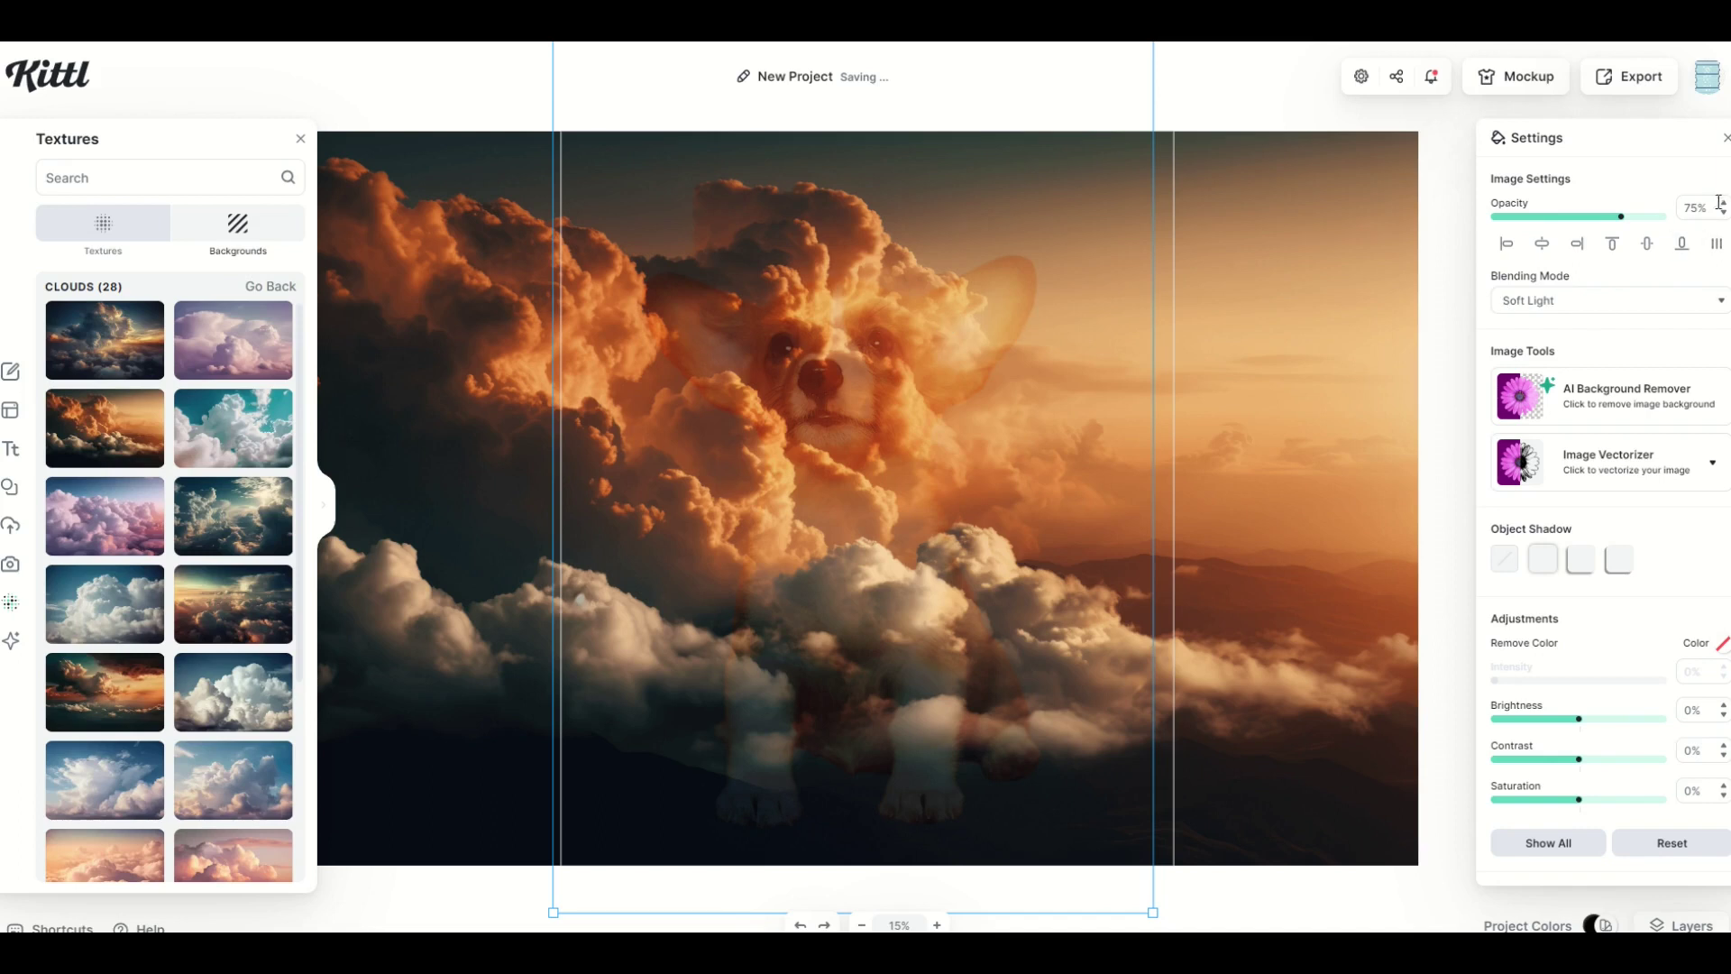
key("Return")
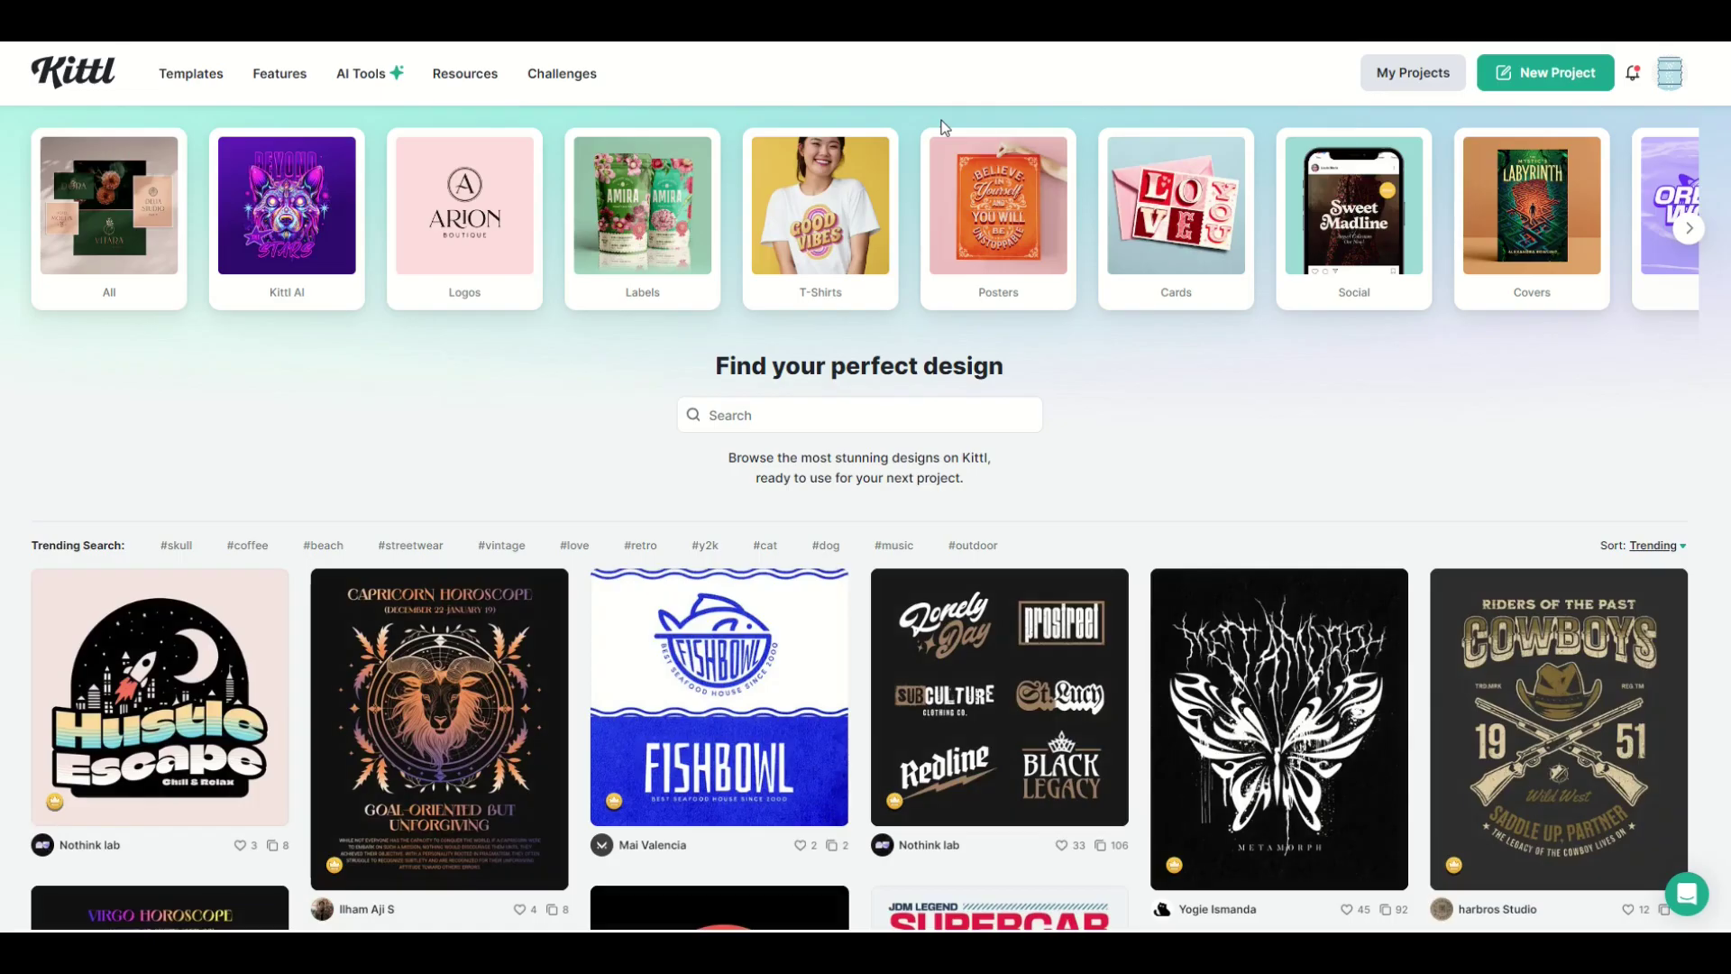
- Scroll far down the homepage's 'Find your perfect design' template gallery
scroll(926, 191, "down", 2)
scroll(926, 192, "down", 6)
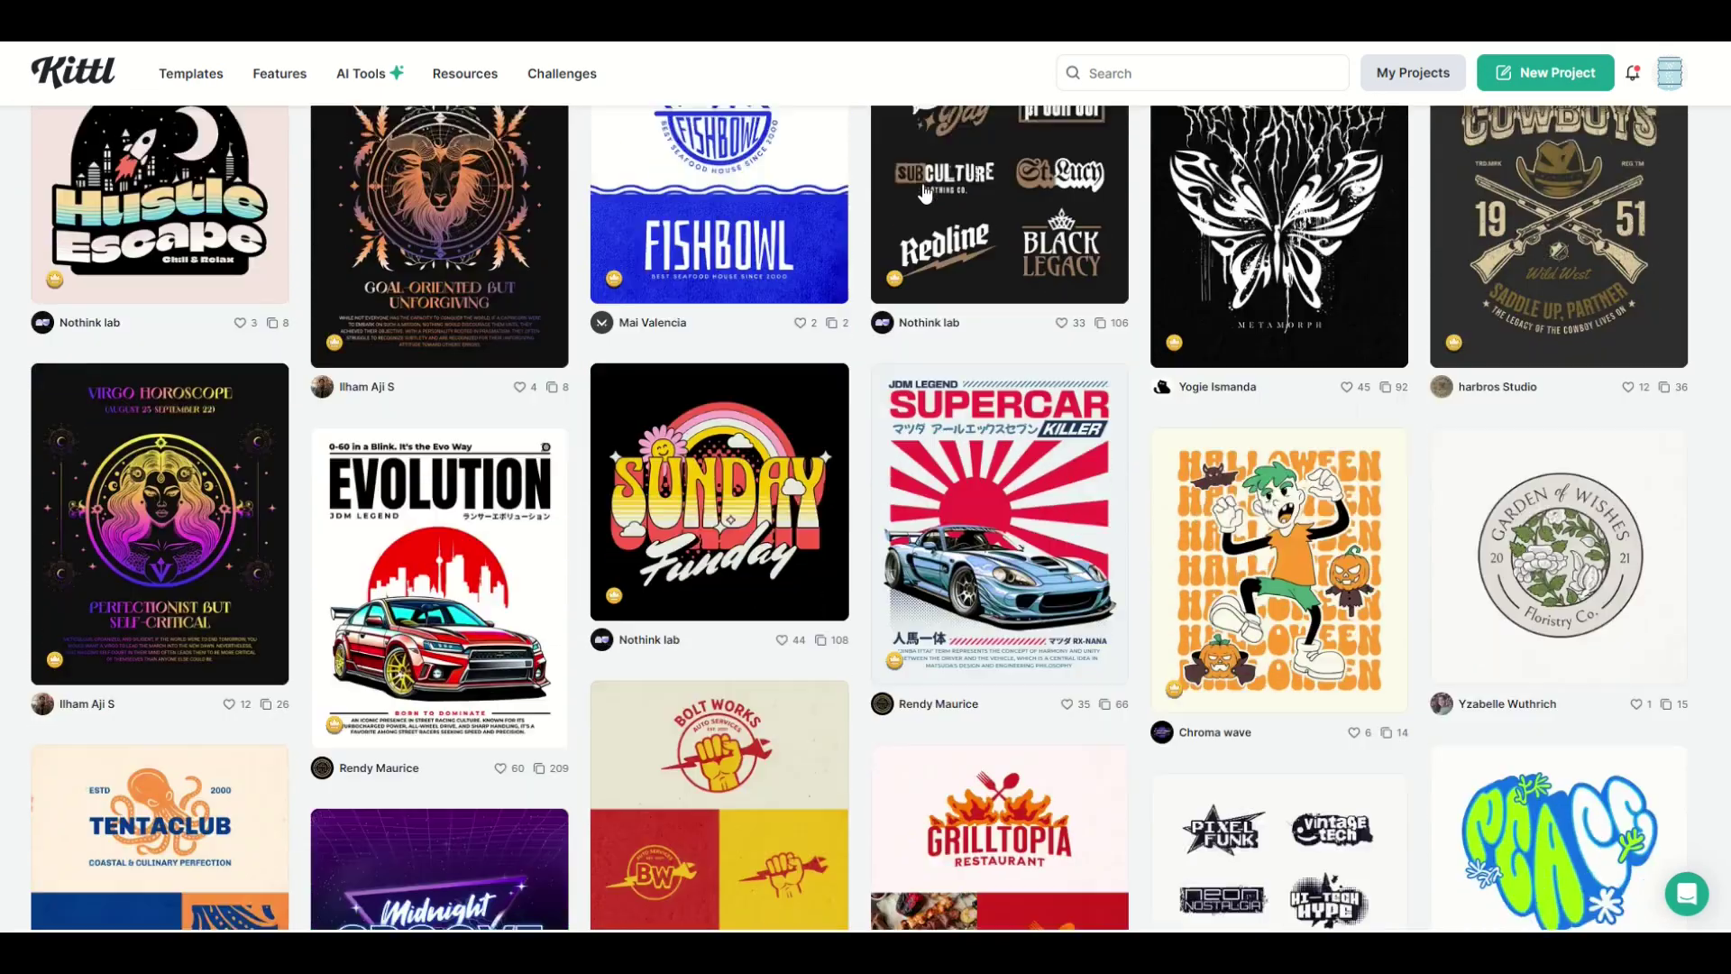
scroll(926, 191, "down", 8)
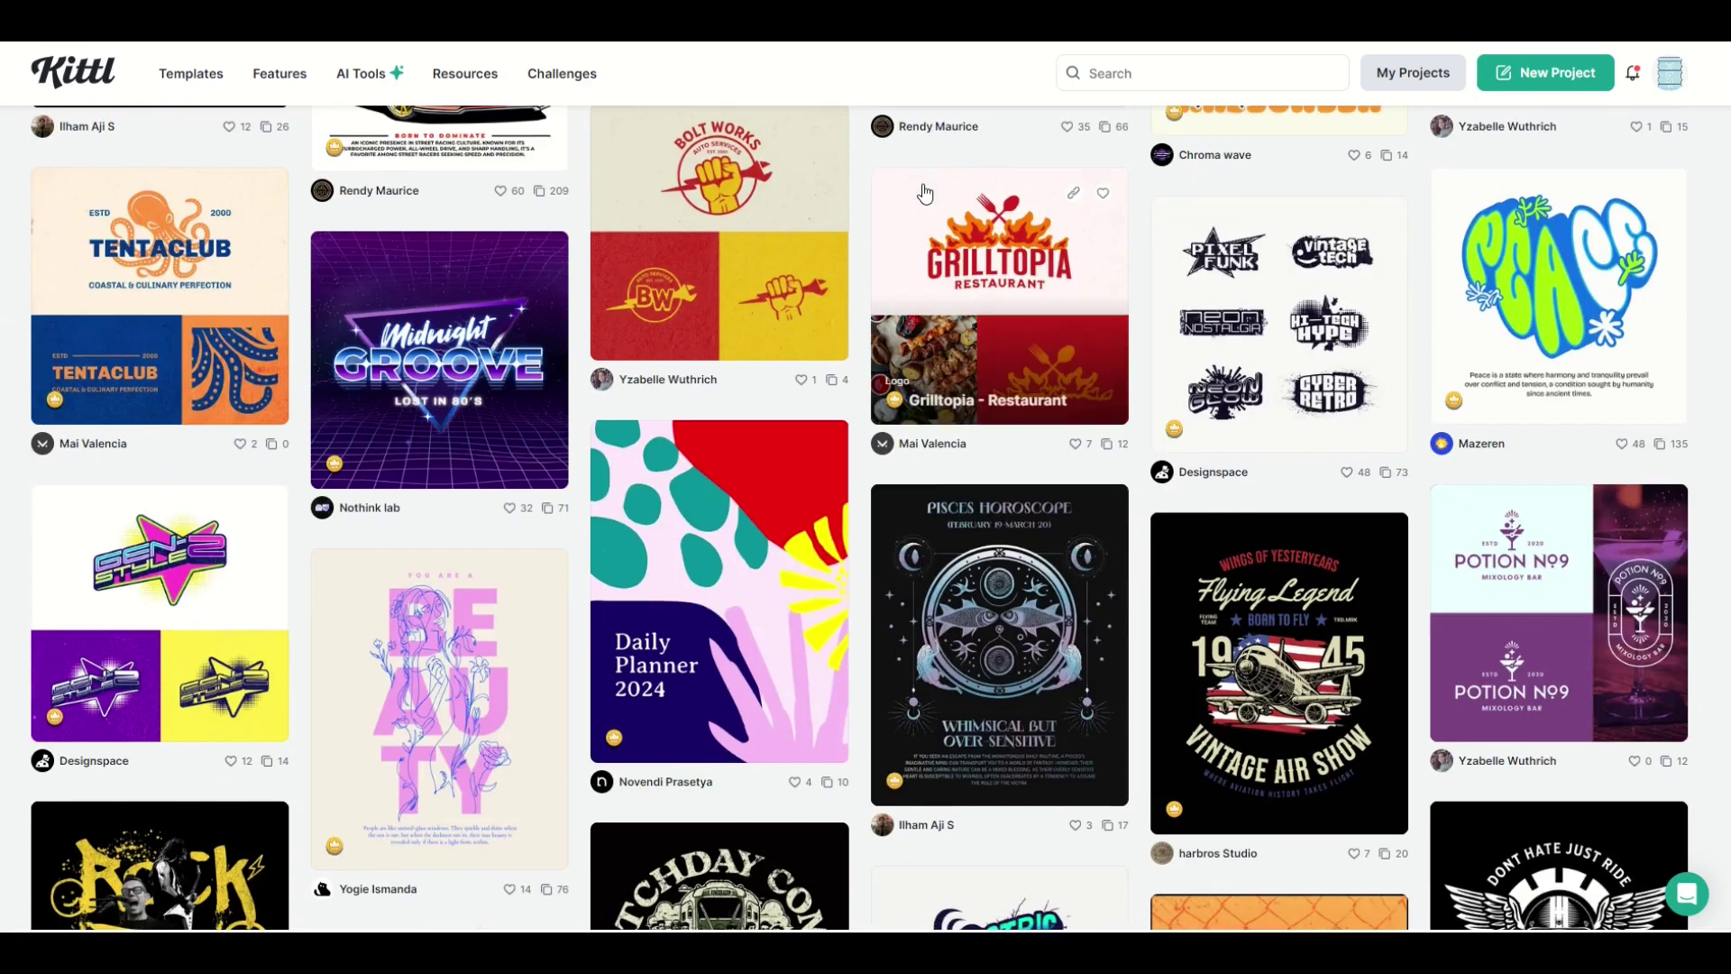
scroll(926, 191, "down", 7)
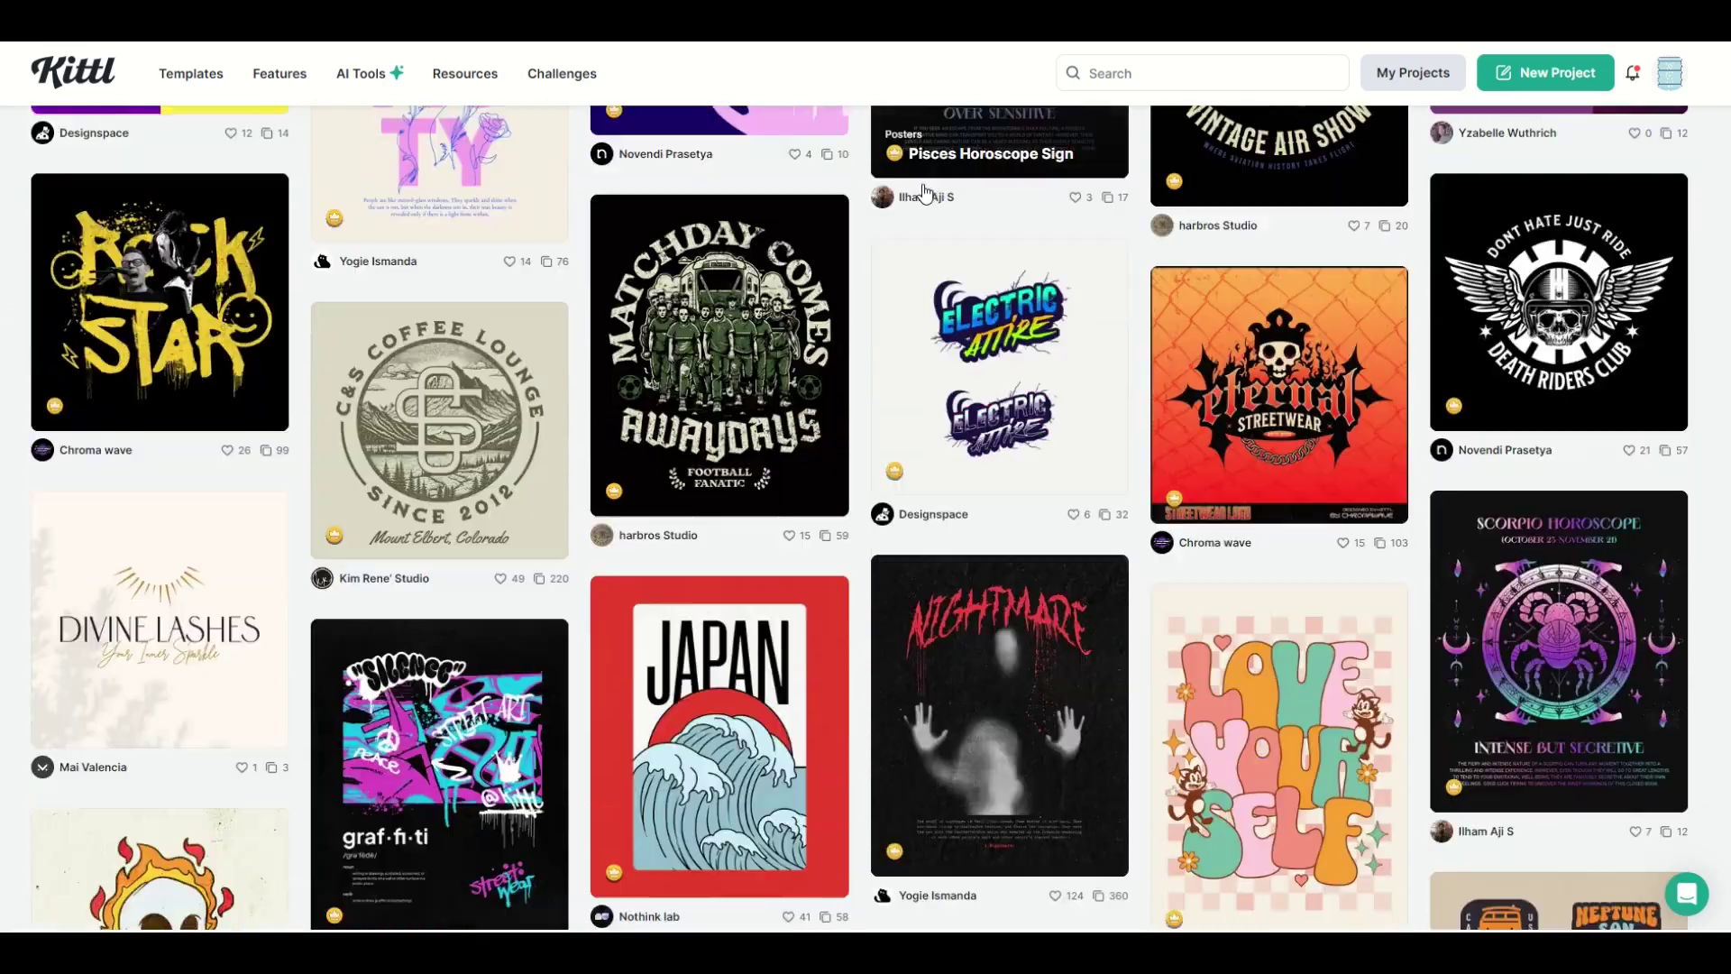
scroll(925, 191, "down", 7)
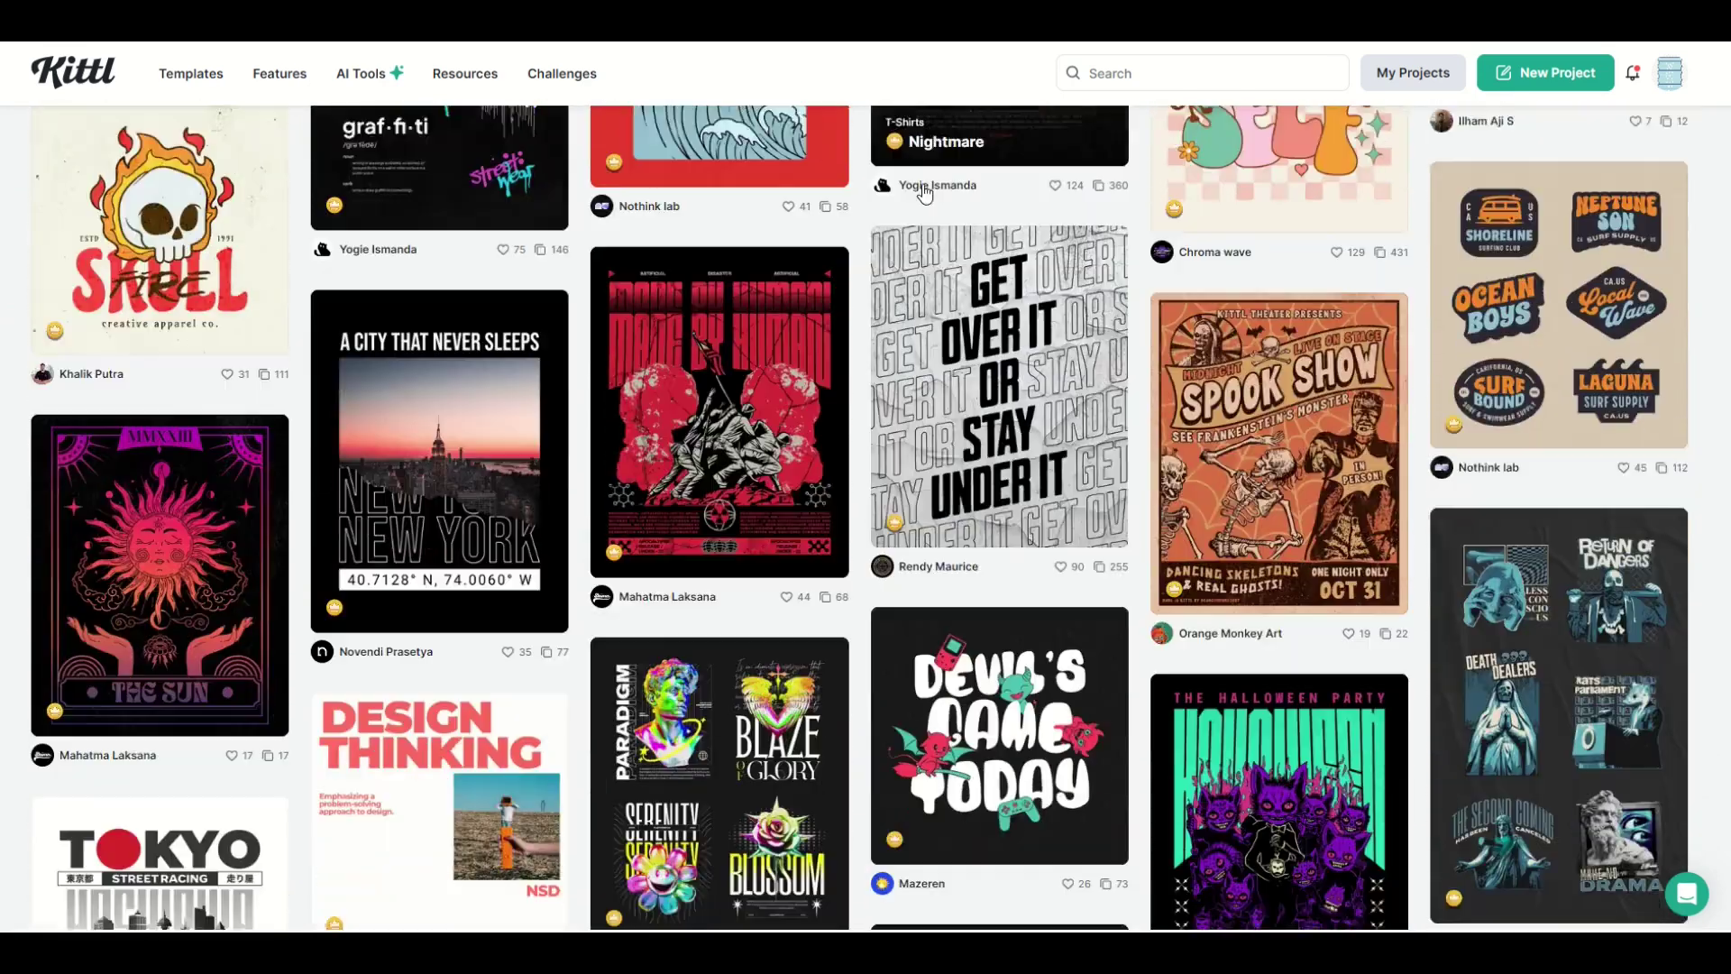
scroll(924, 191, "down", 11)
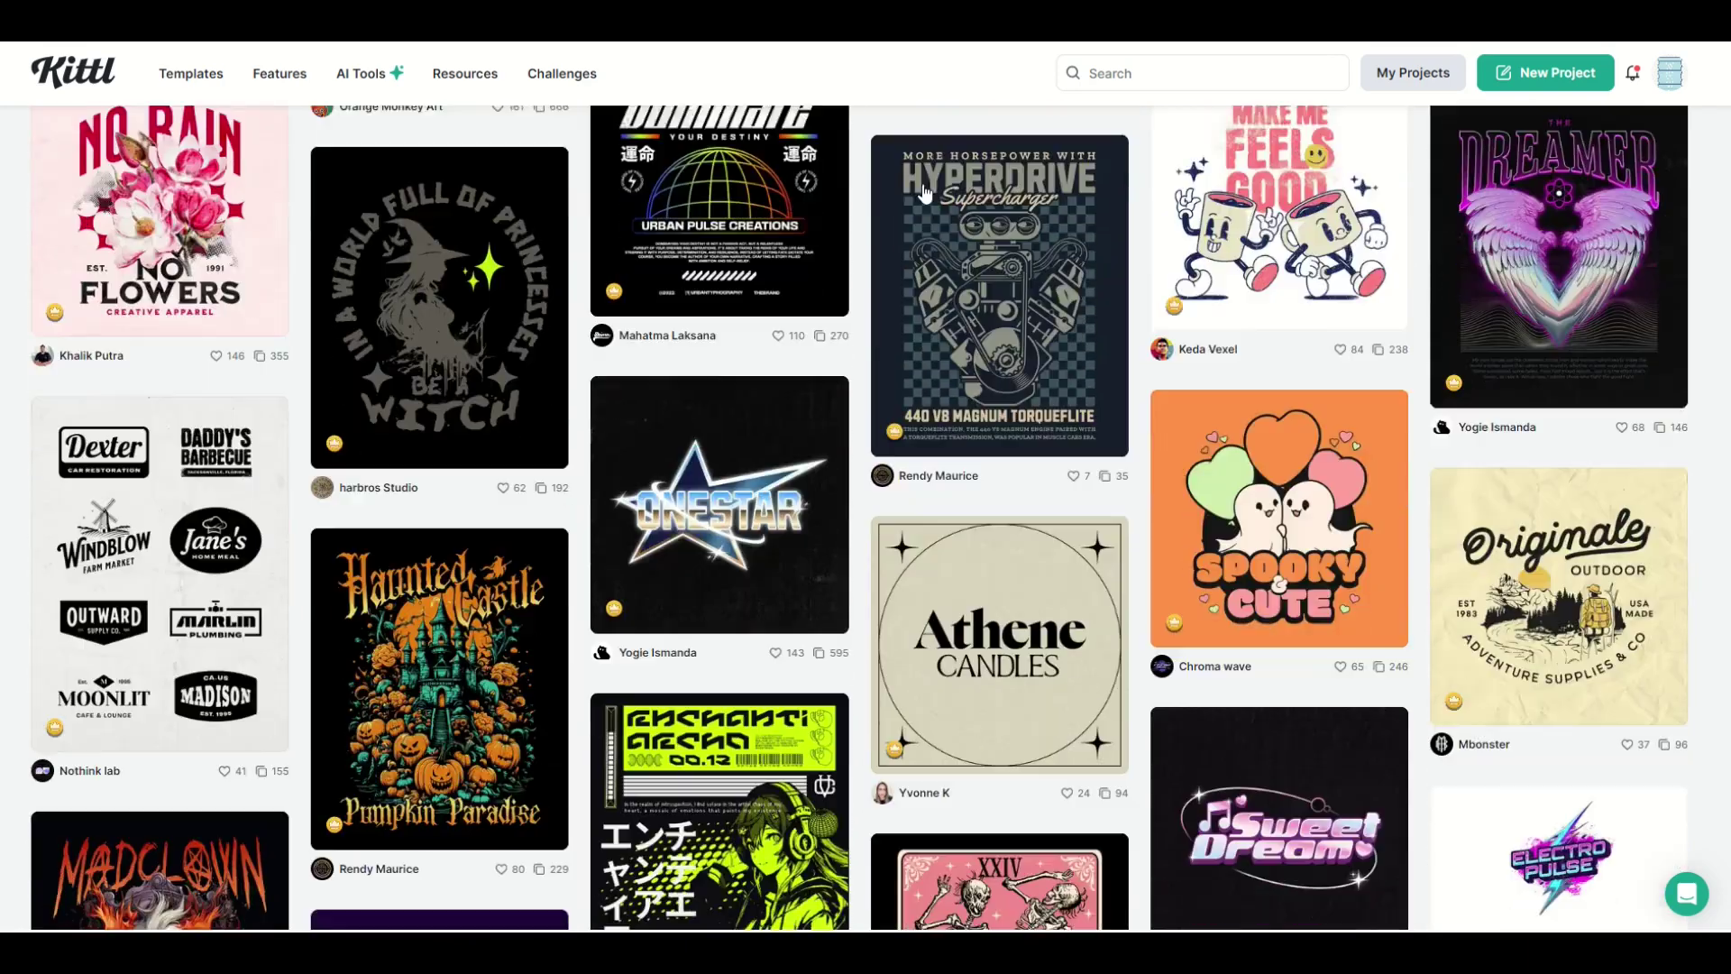
scroll(924, 192, "down", 6)
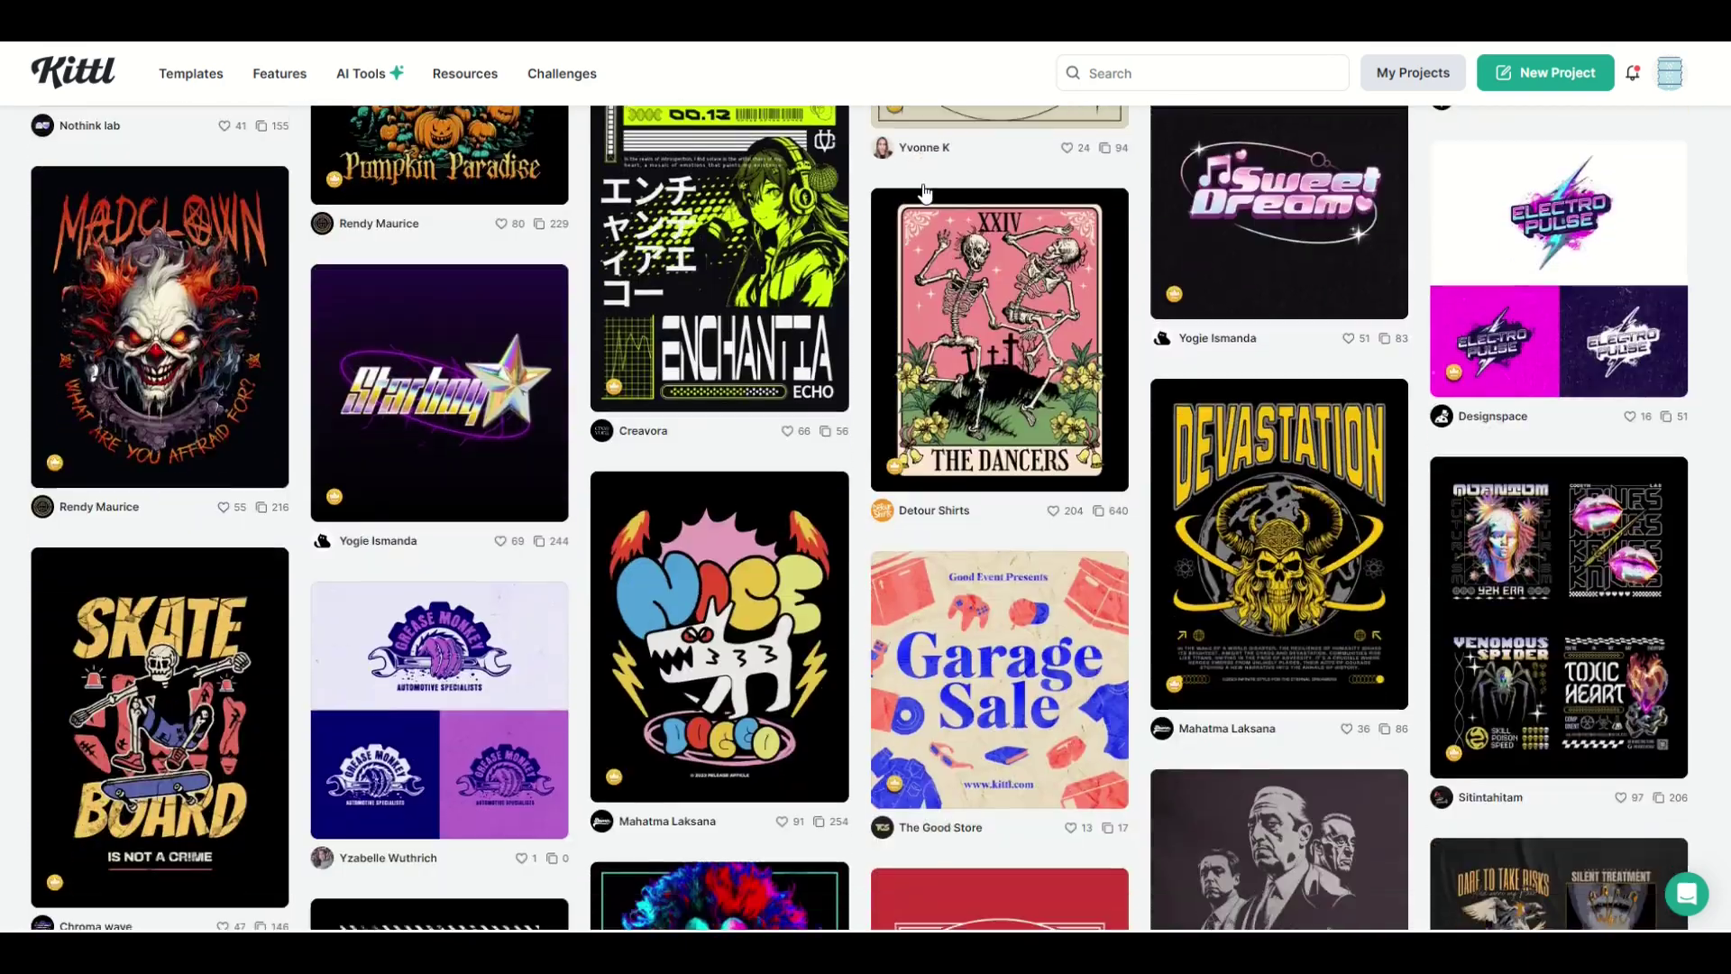
scroll(924, 191, "down", 7)
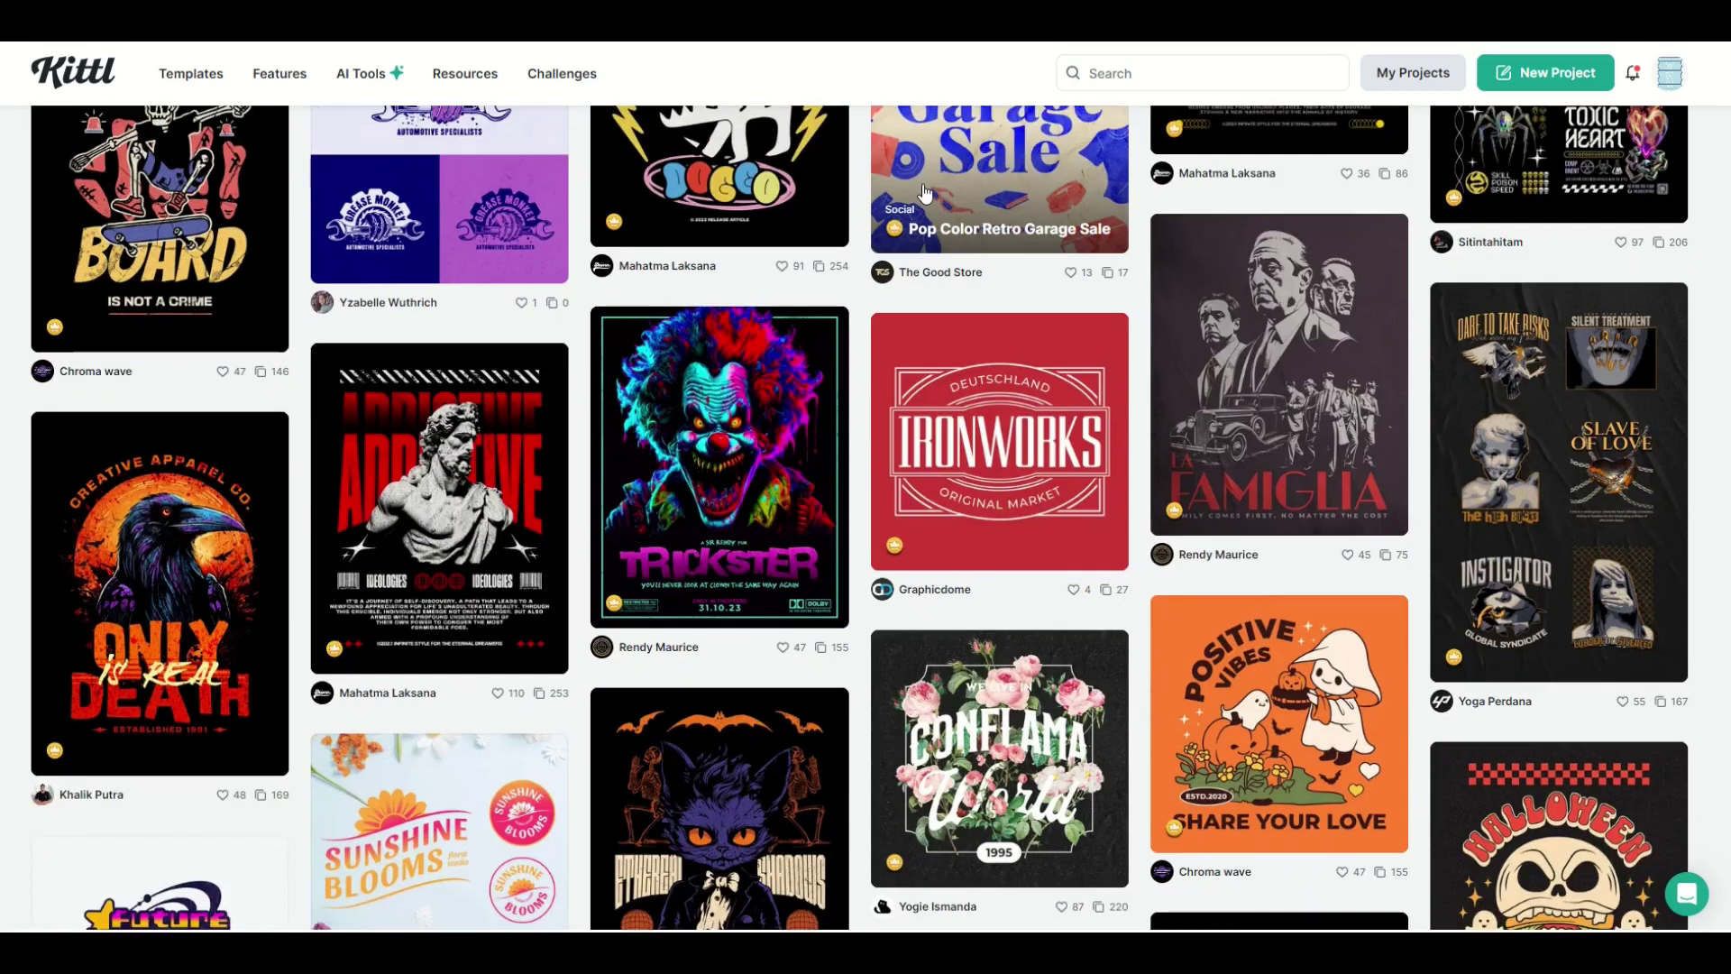
scroll(924, 191, "down", 7)
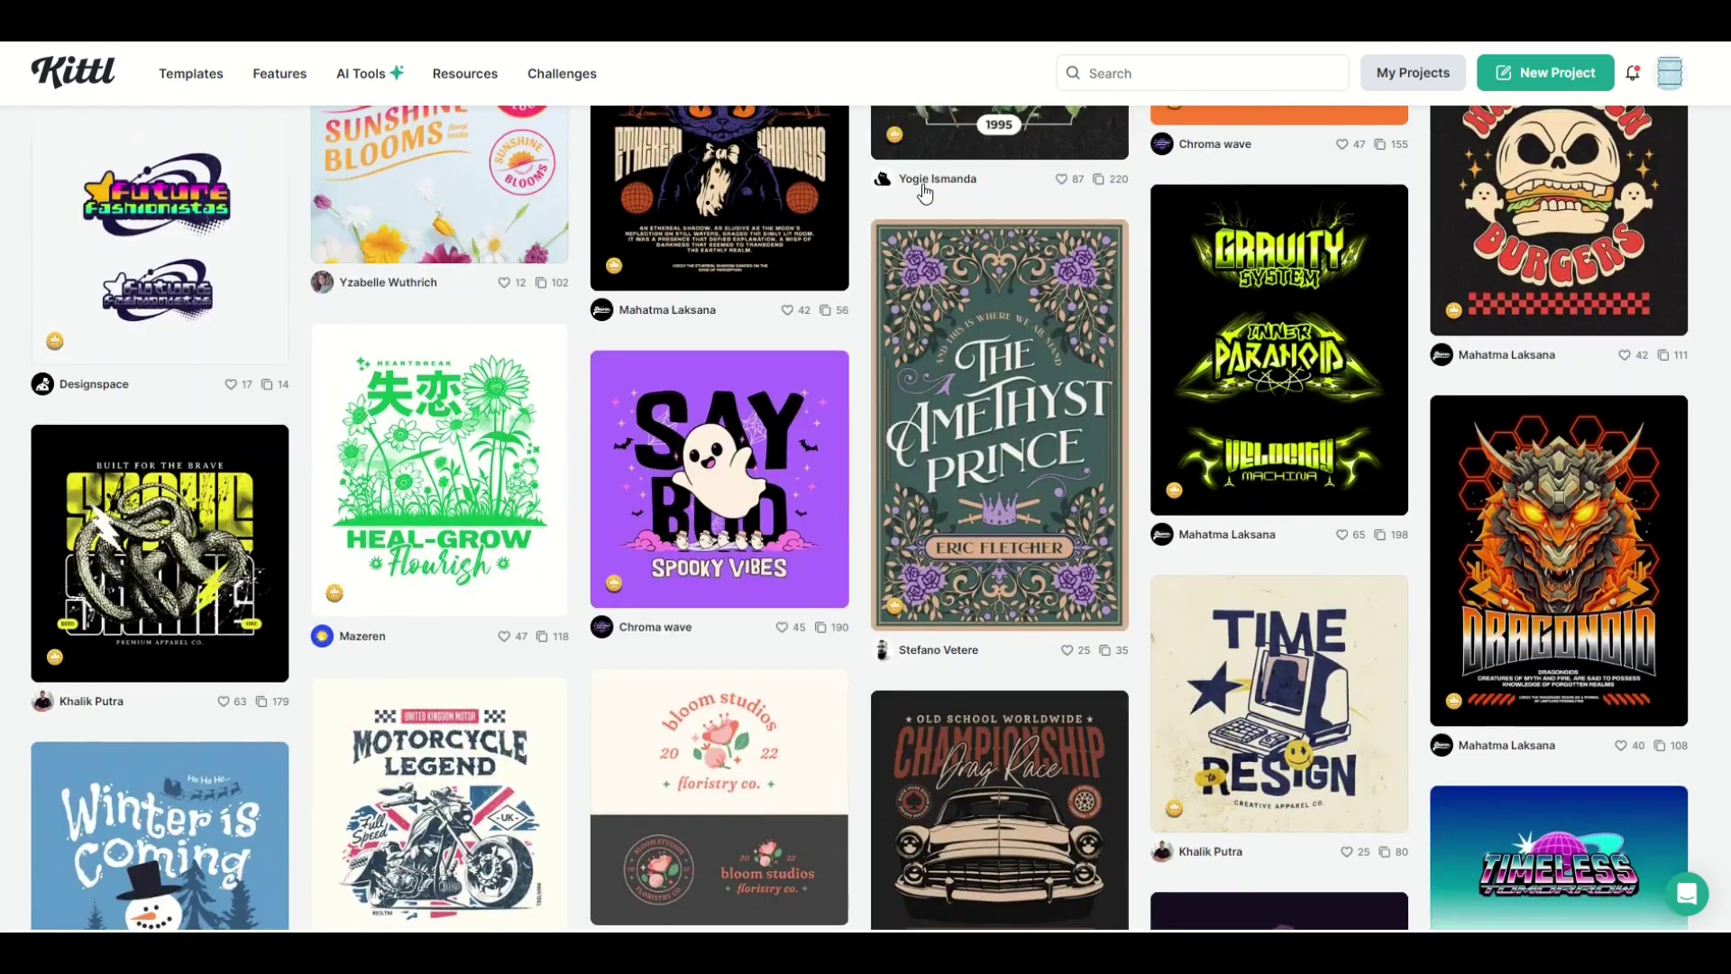
scroll(925, 191, "down", 5)
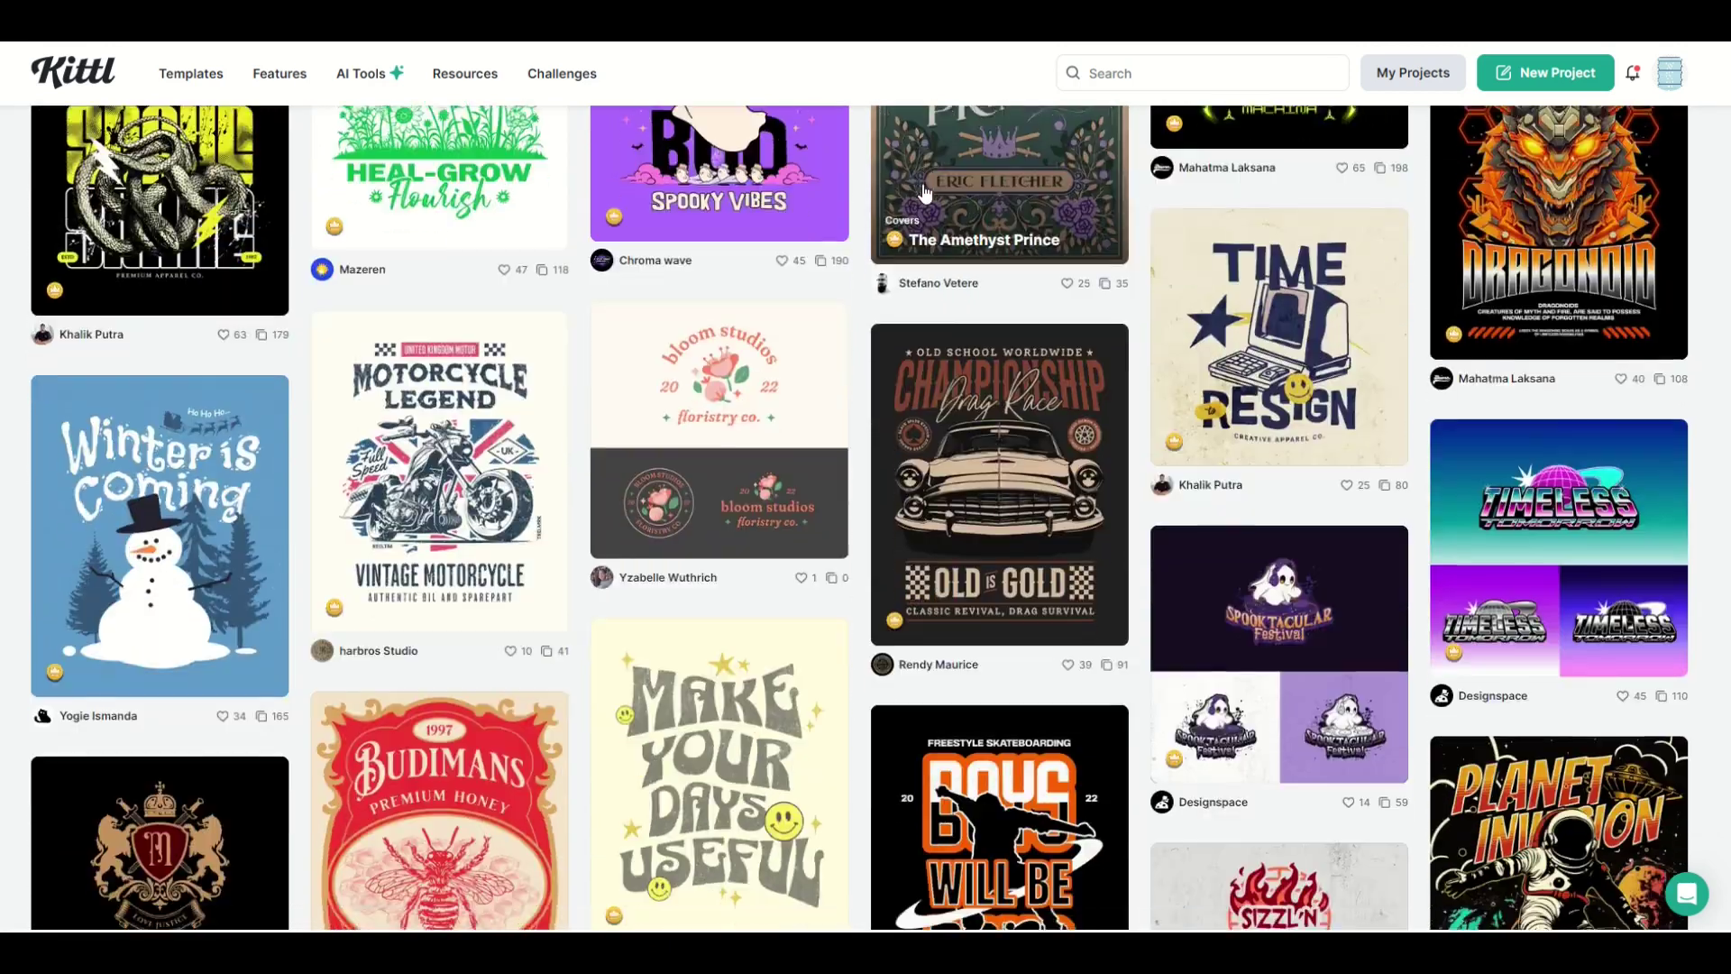
scroll(924, 191, "down", 5)
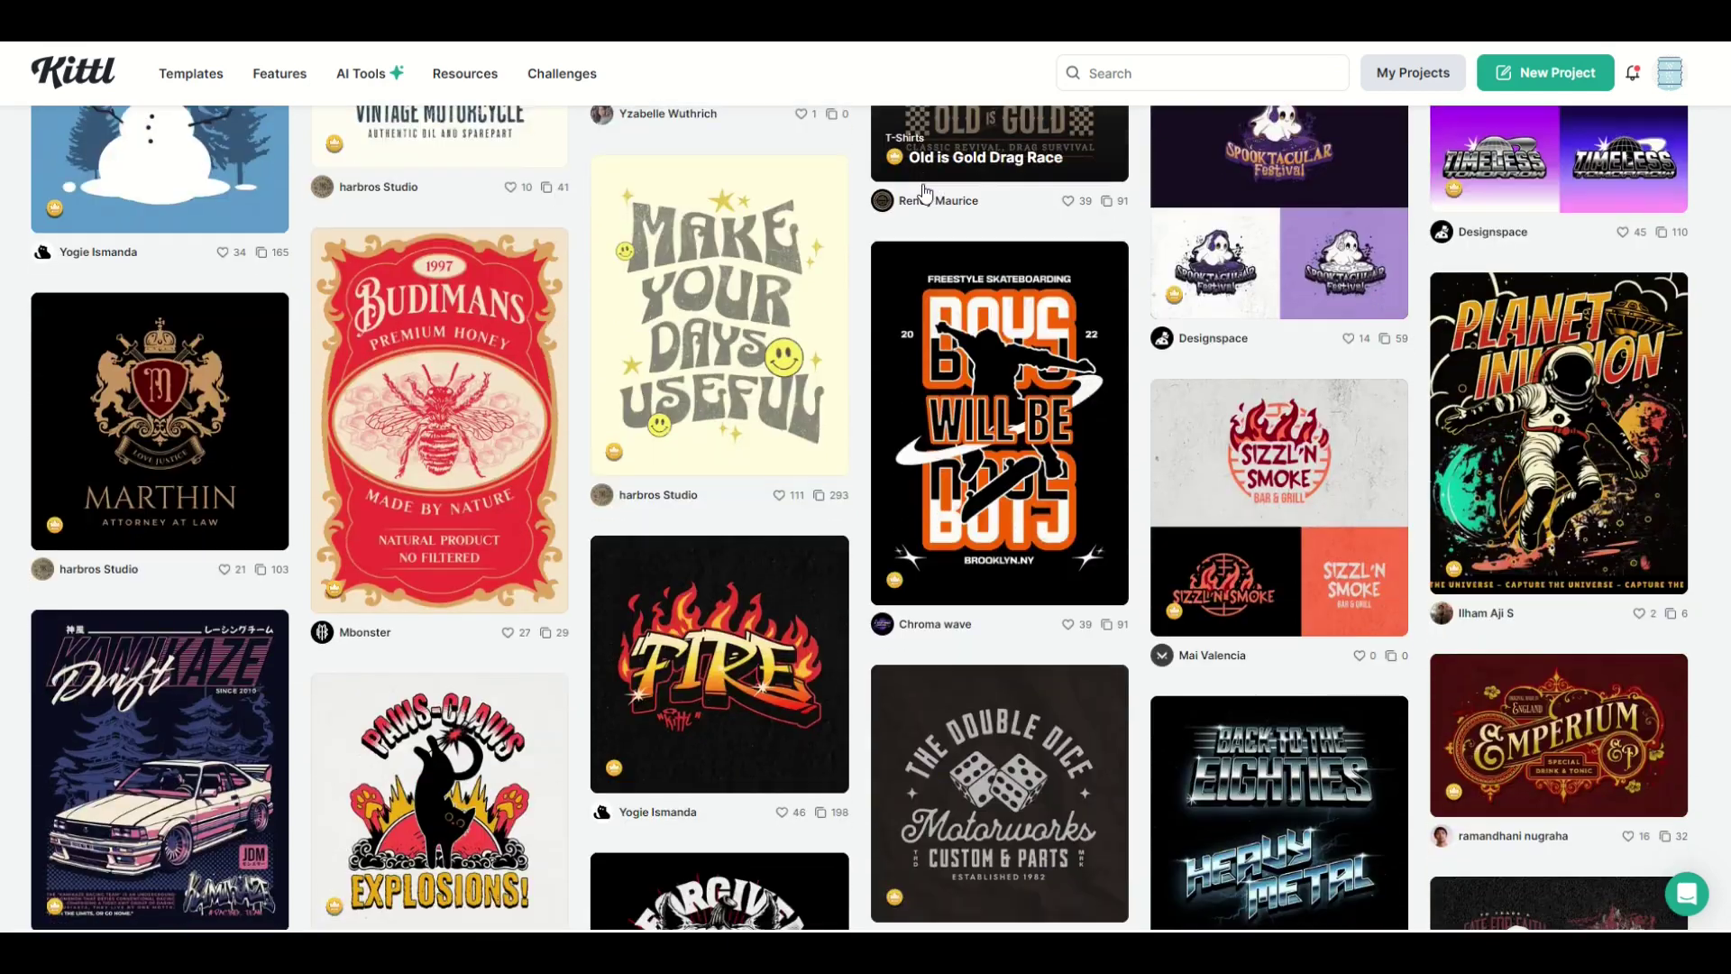
scroll(924, 191, "down", 1)
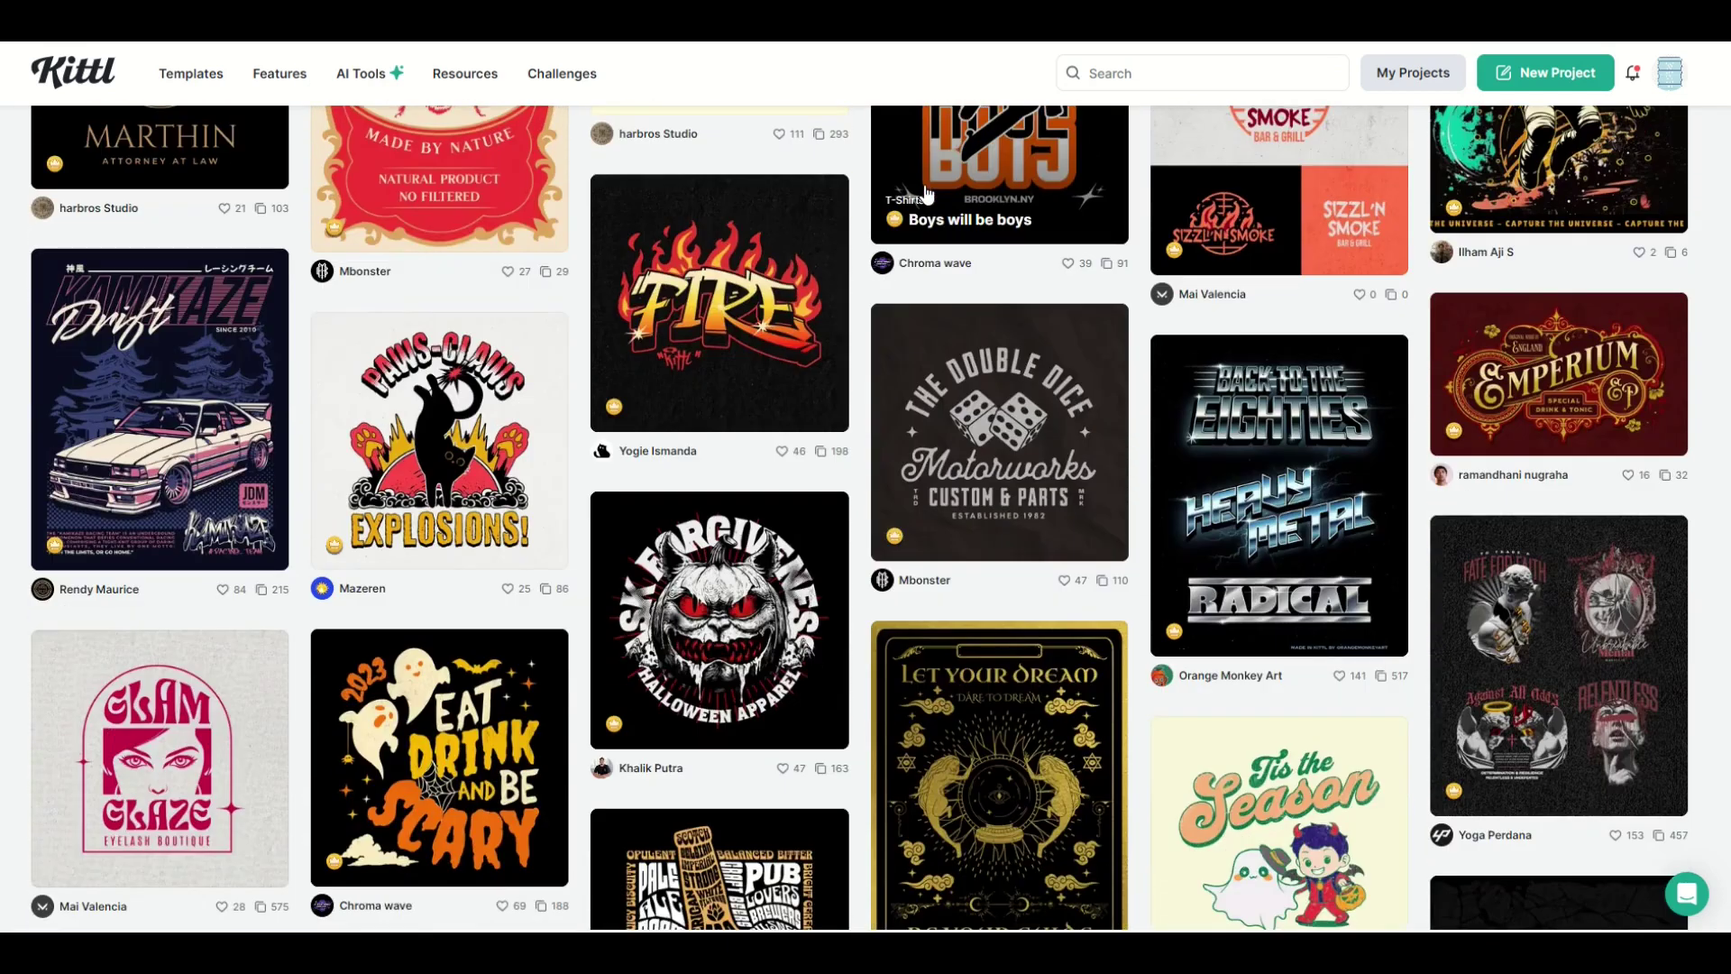